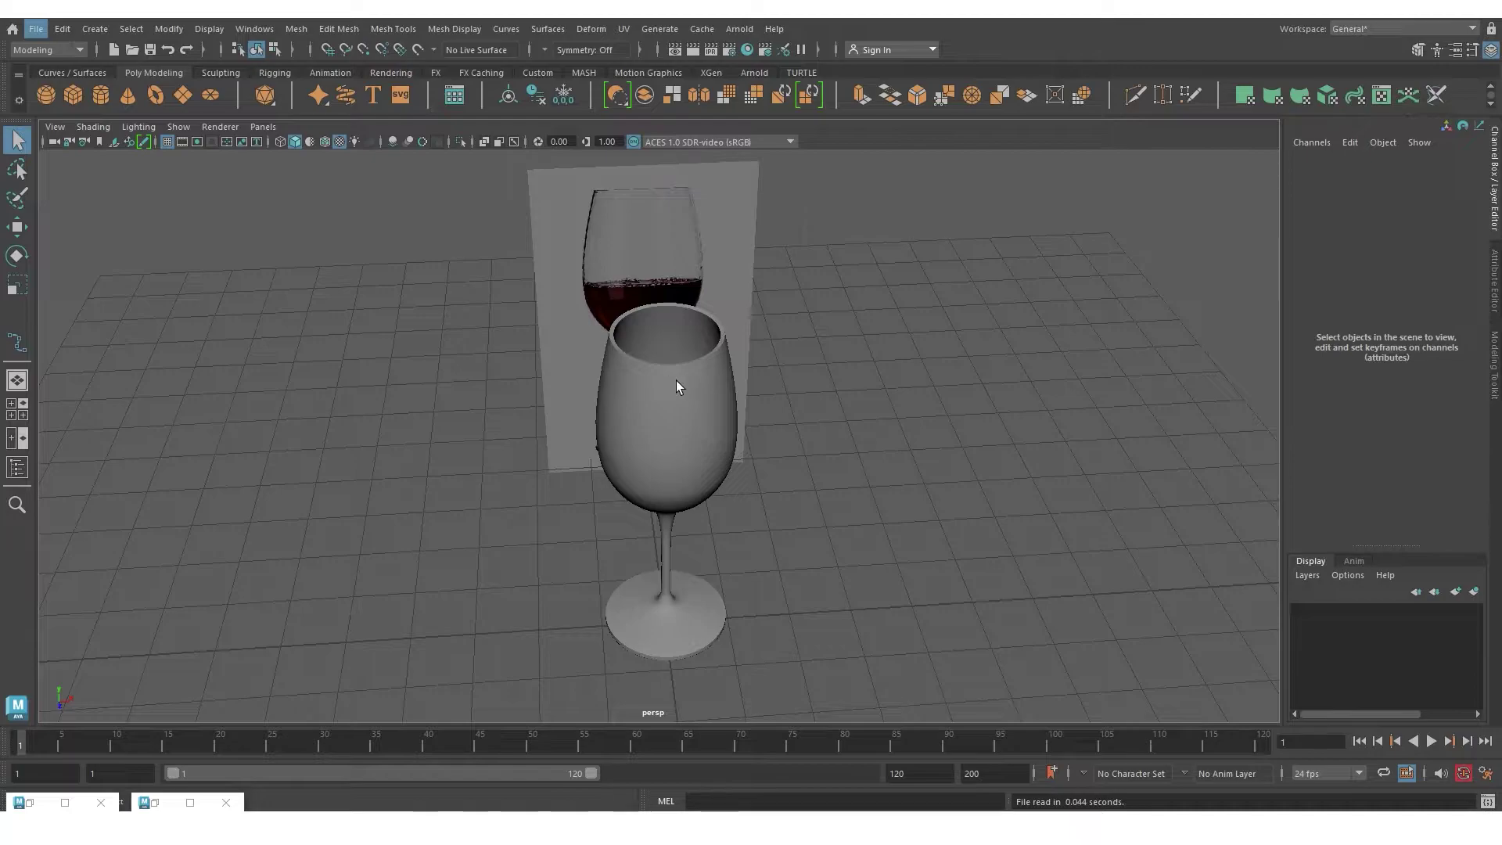
- Move the existing wine glass model aside along X to about -5.57, clear of the reference image
drag(615, 486, 756, 636)
key(w)
drag(752, 487, 354, 472)
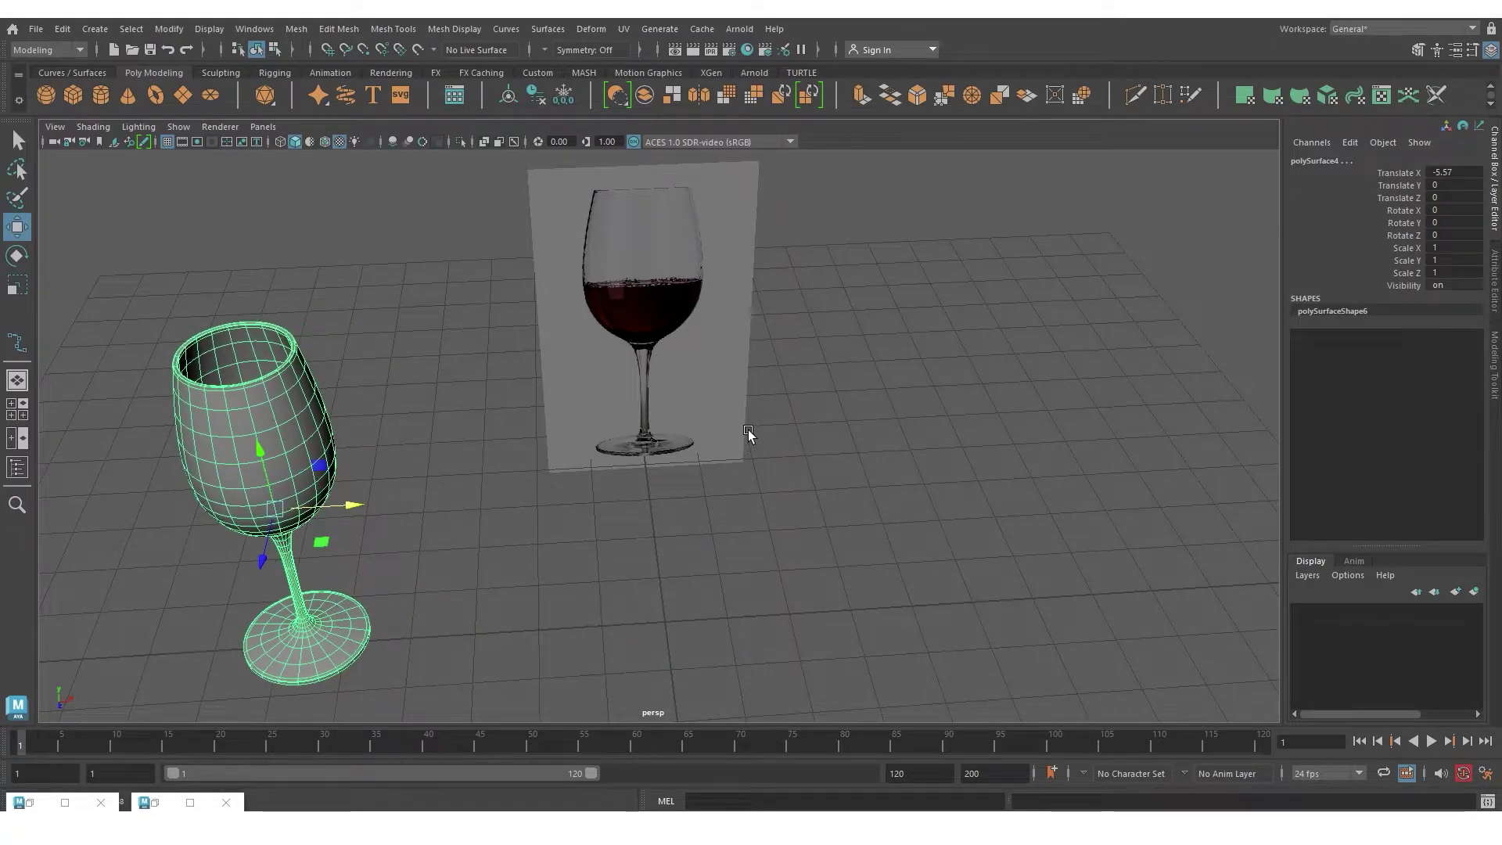
- In the front view, start an EP curve snapped to the grid origin and trace the foot's underside out past its edge
key(space)
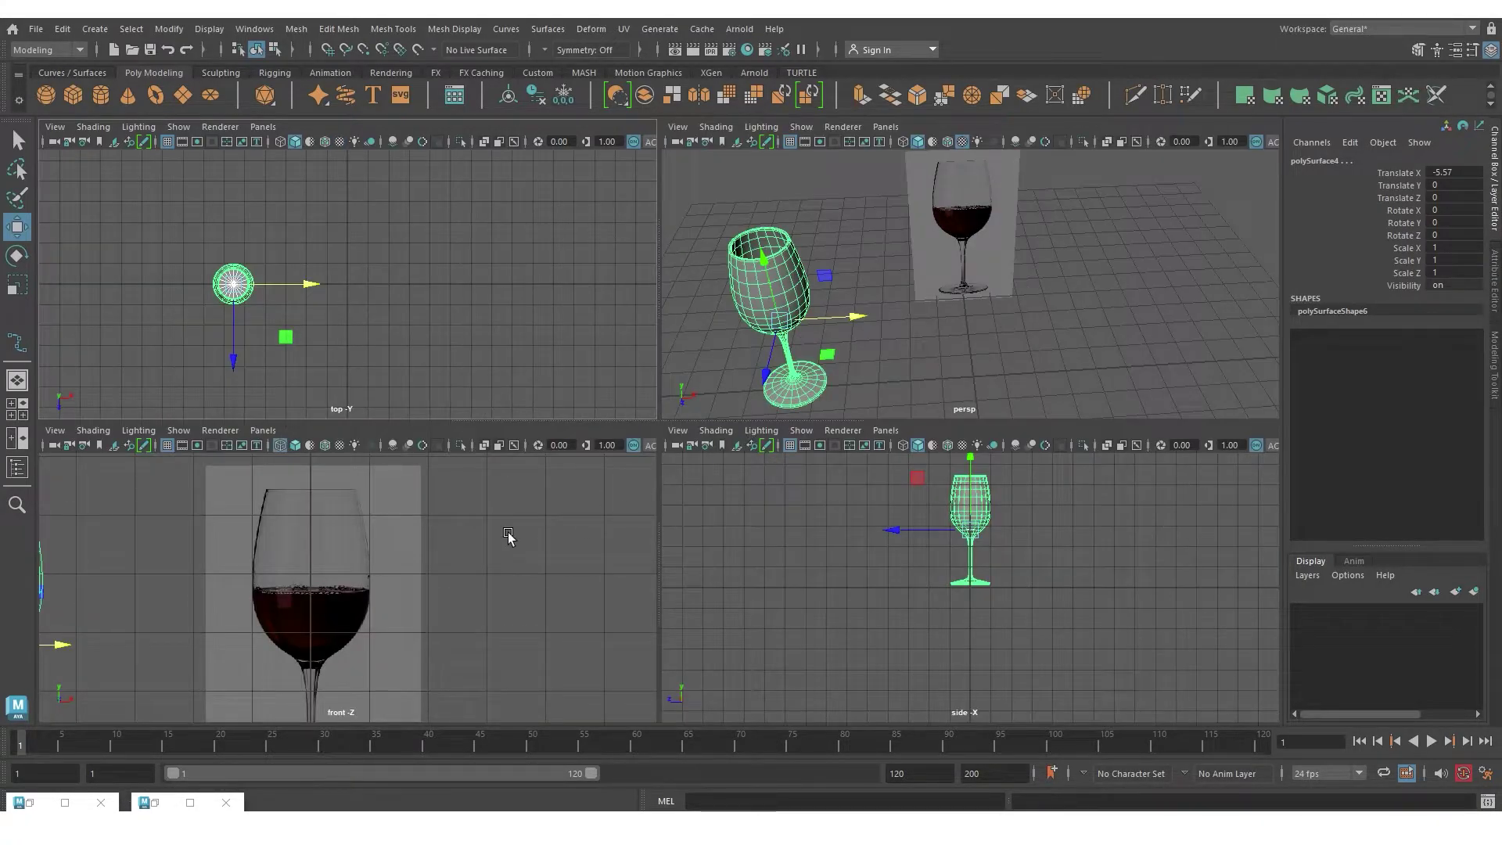
key(space)
scroll(673, 517, down, 5)
scroll(748, 537, up, 2)
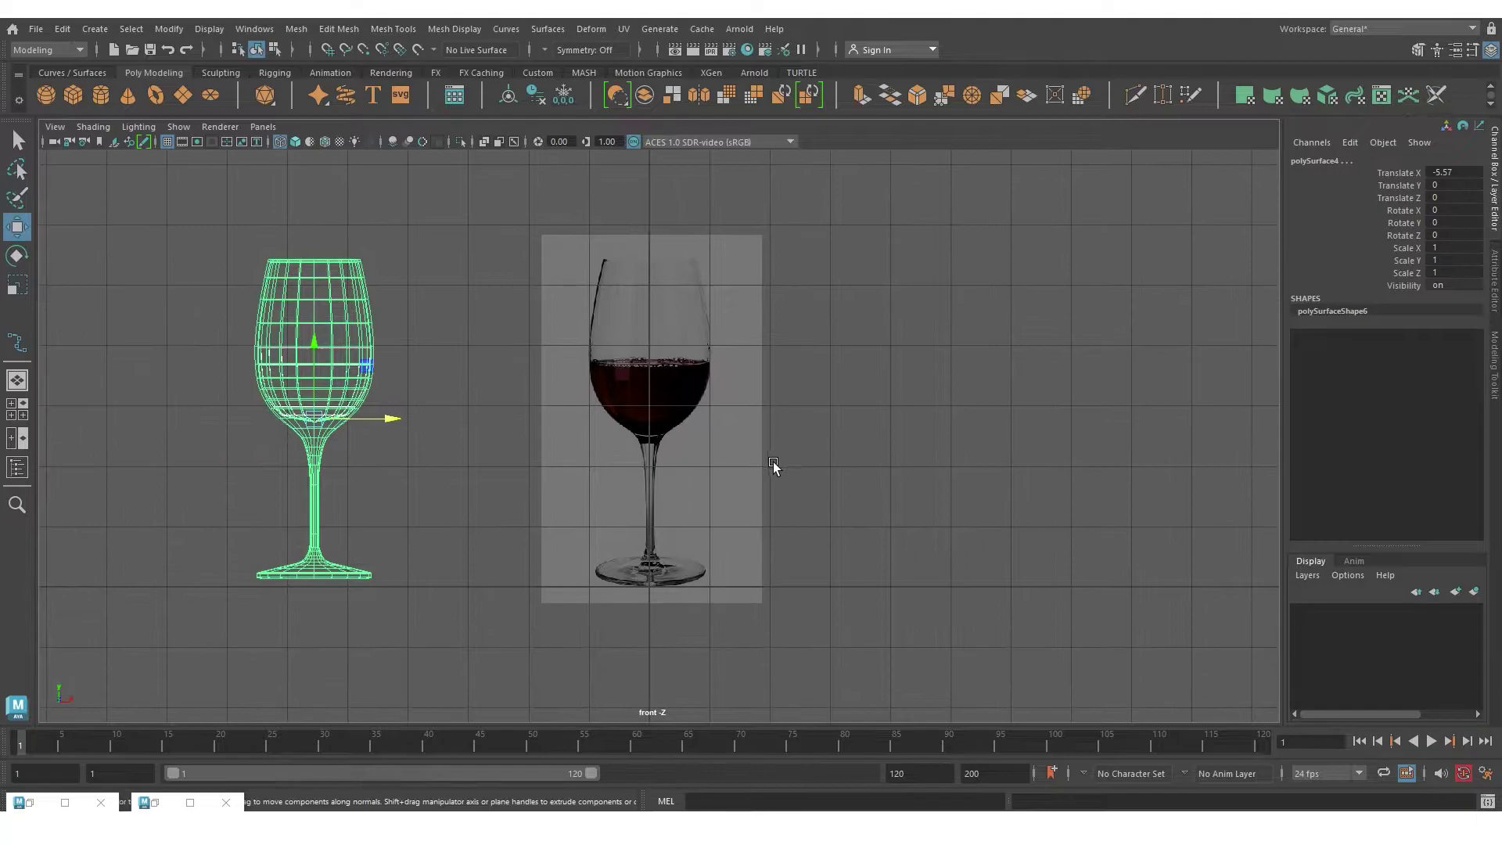
scroll(766, 454, up, 2)
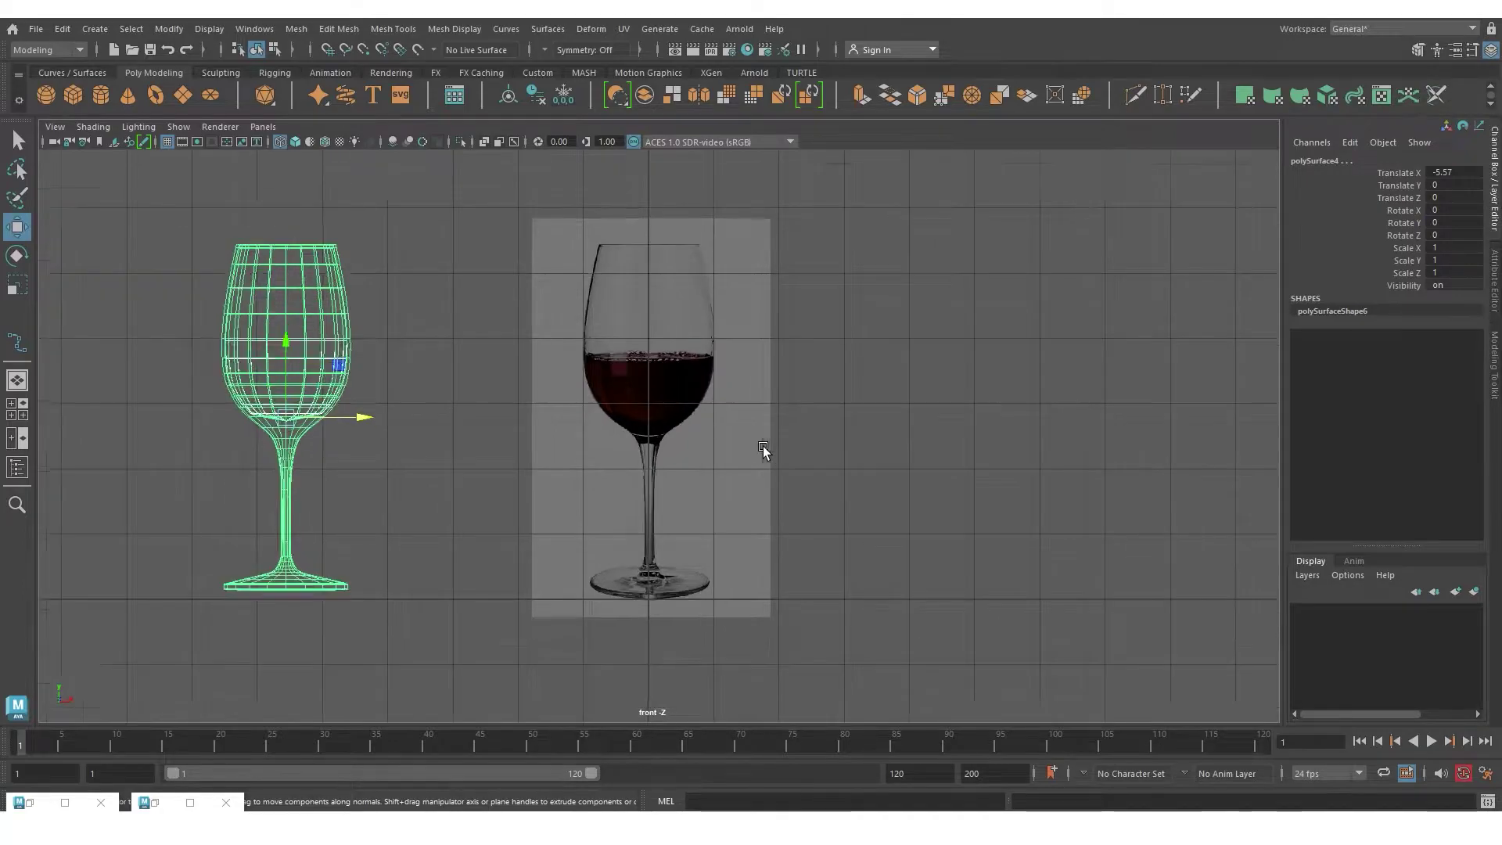
click(89, 73)
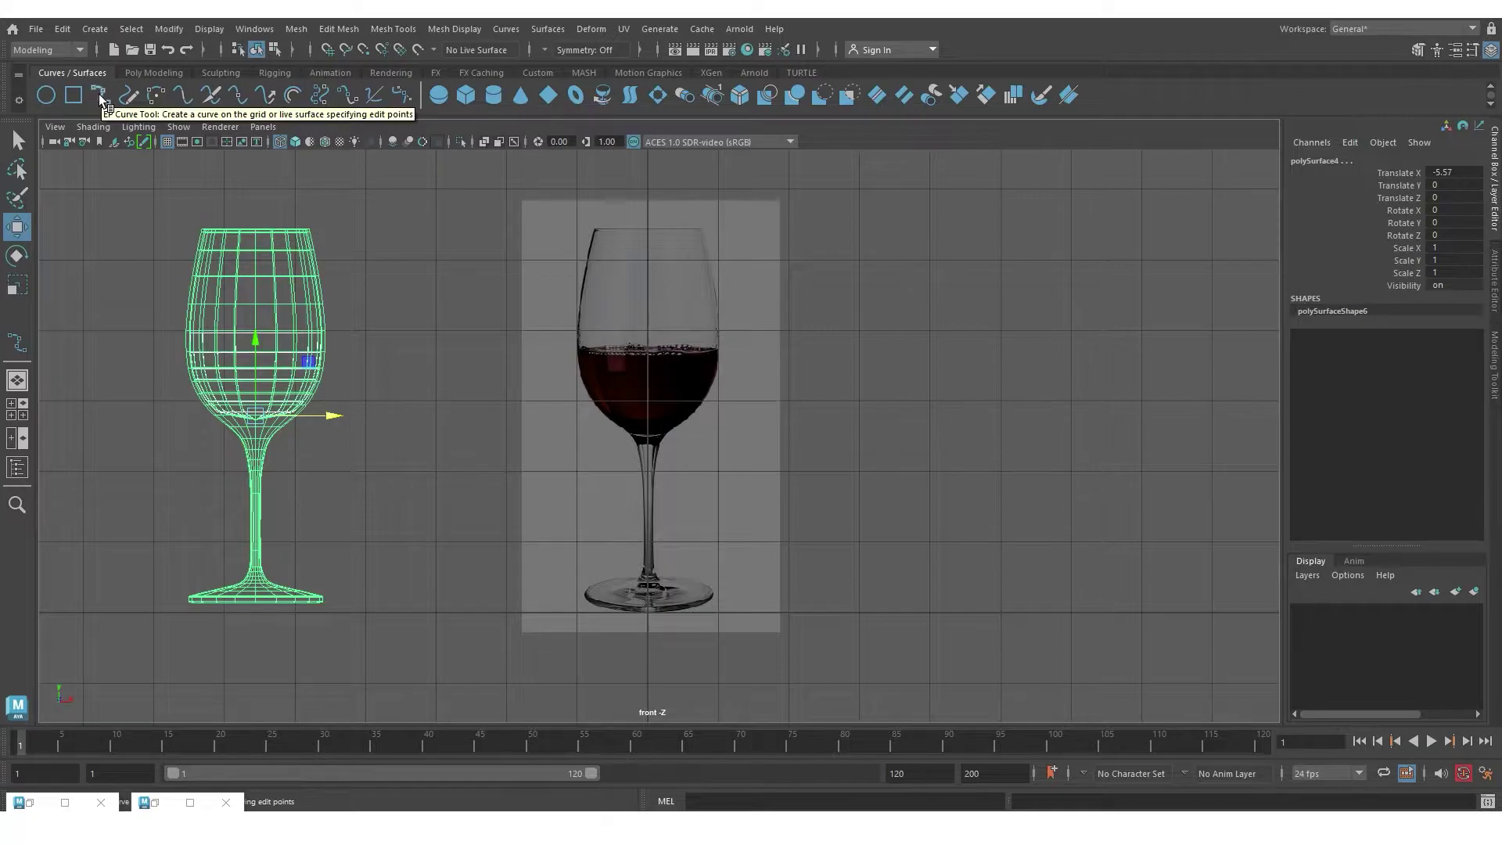
click(100, 96)
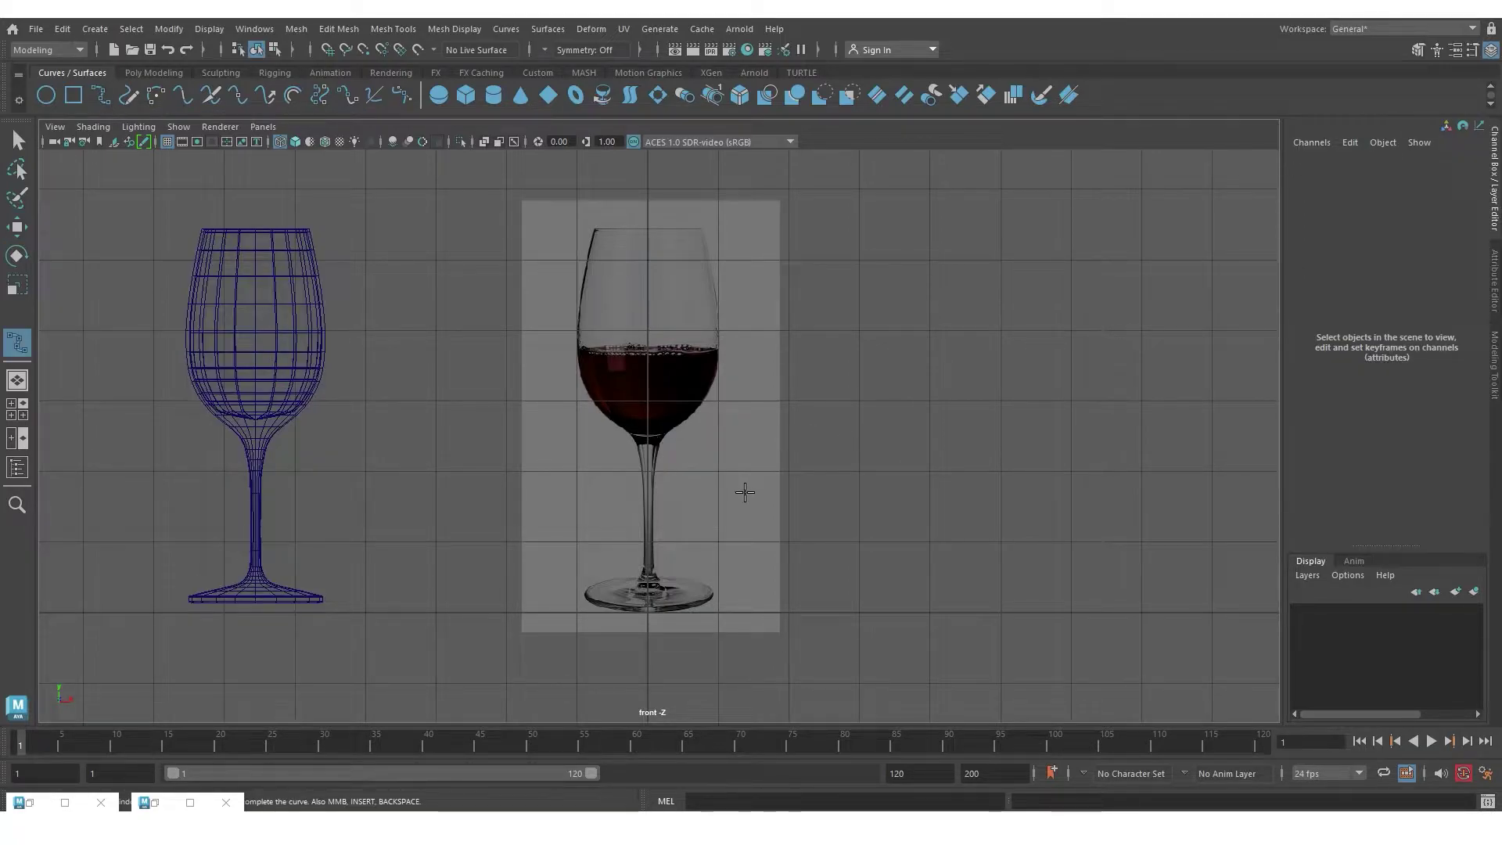
scroll(715, 533, up, 4)
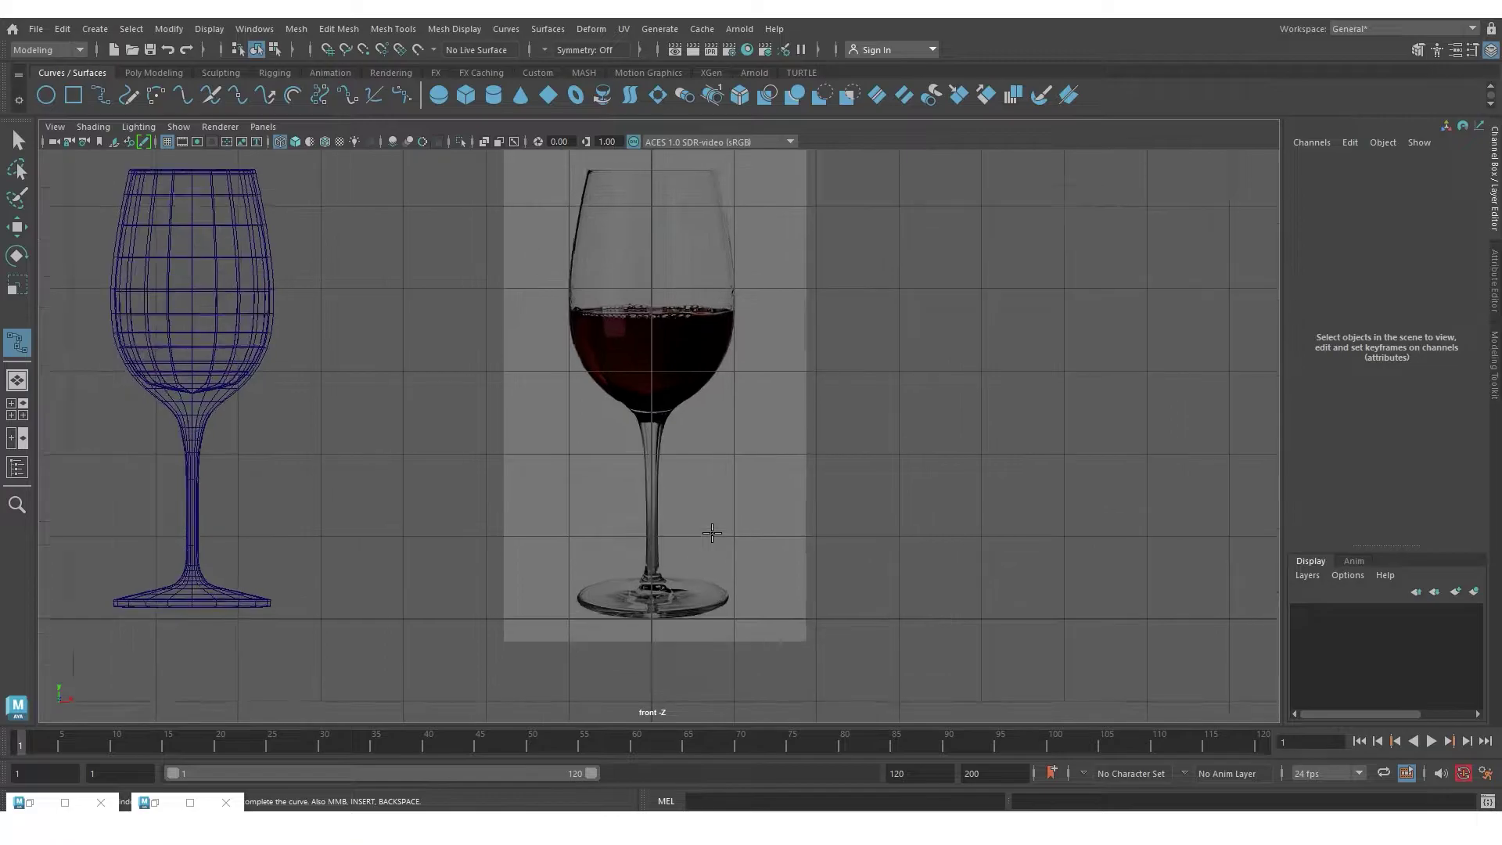
alt+middle_drag(715, 528, 701, 556)
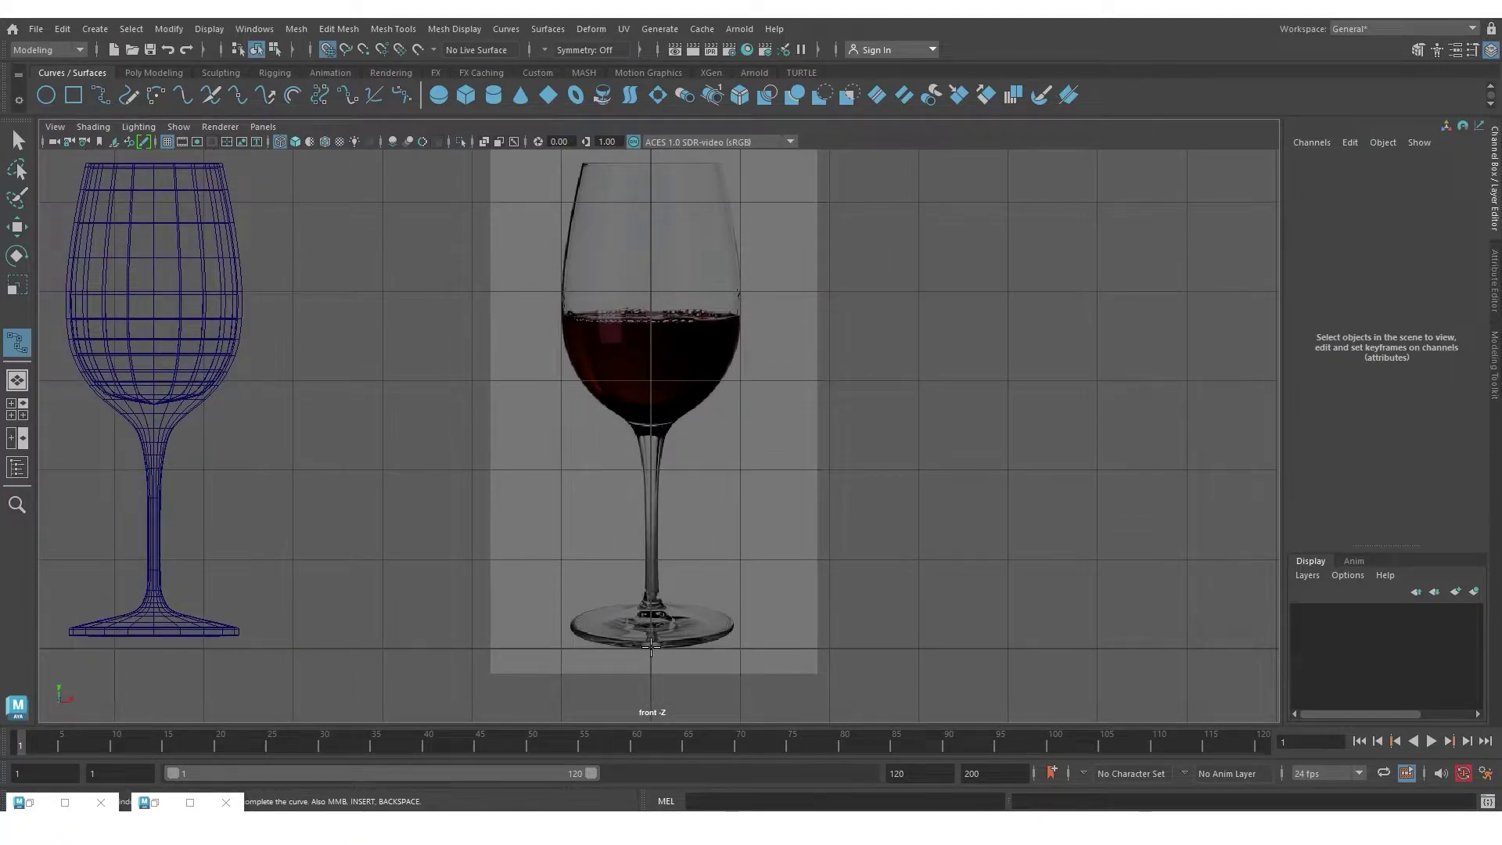
click(650, 644)
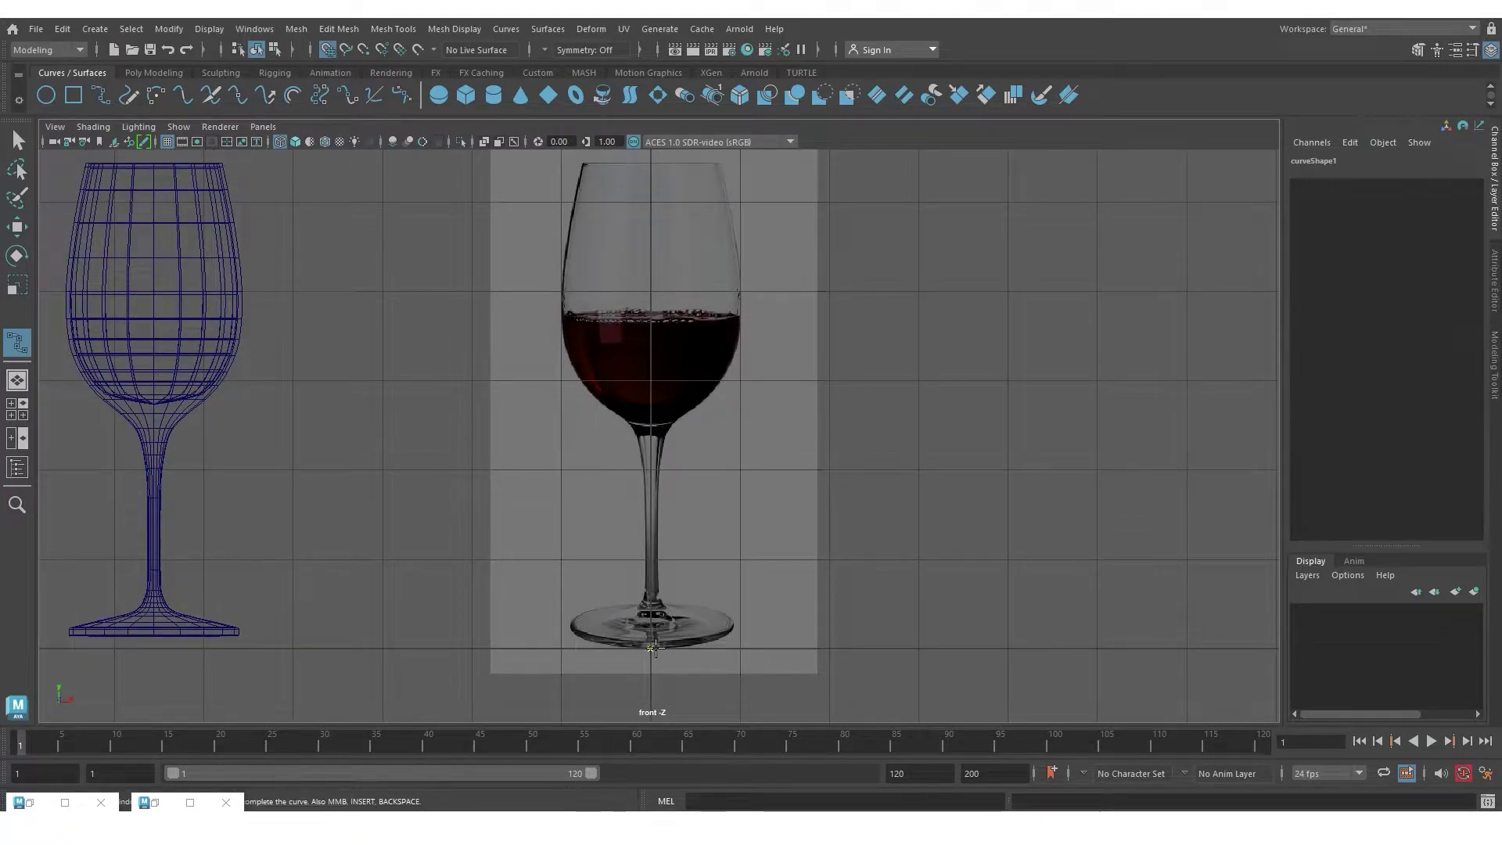
click(734, 648)
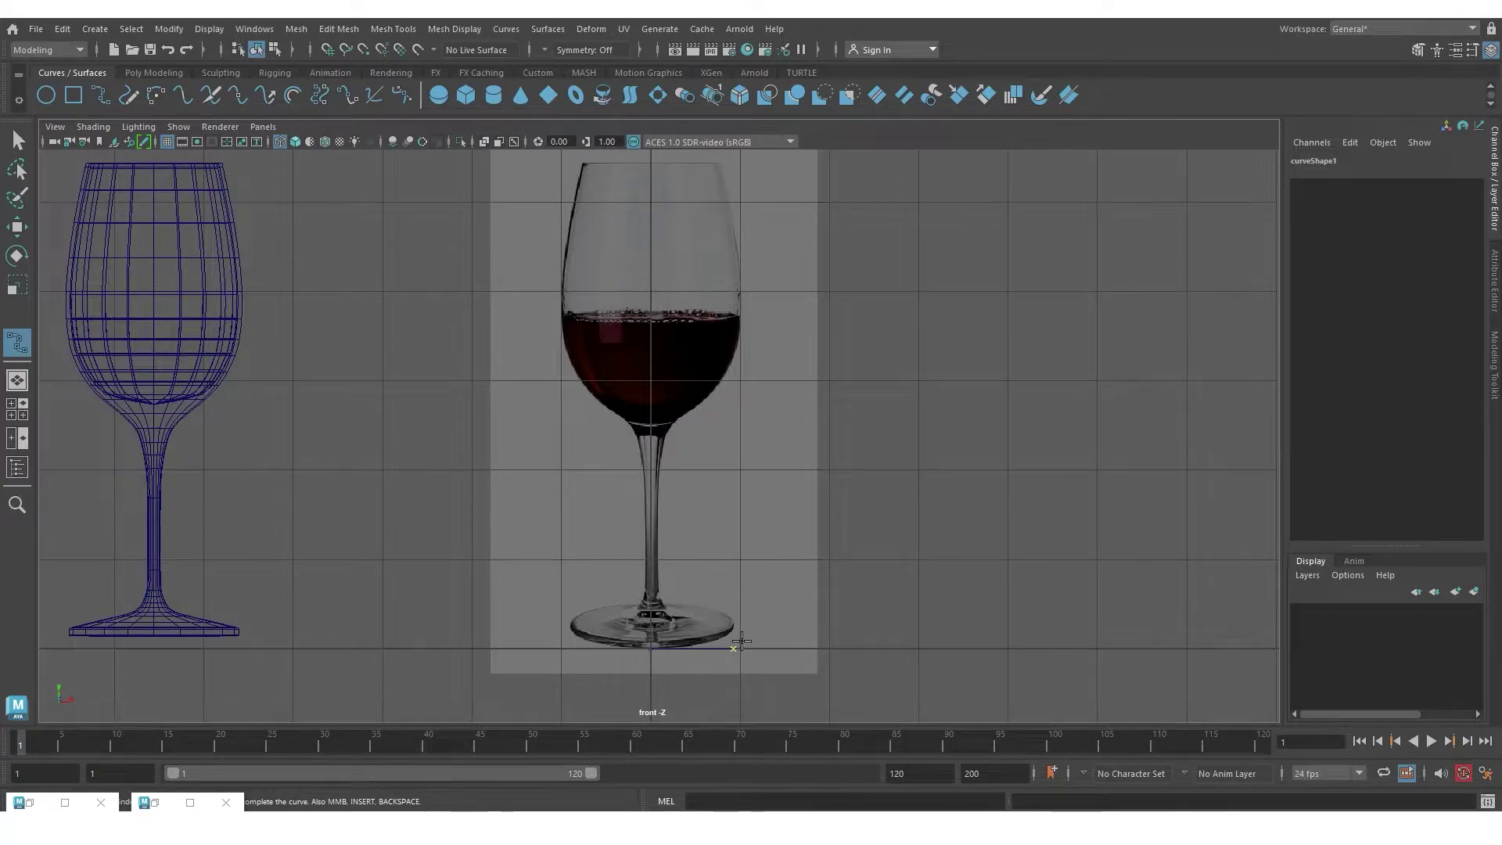
key(Return)
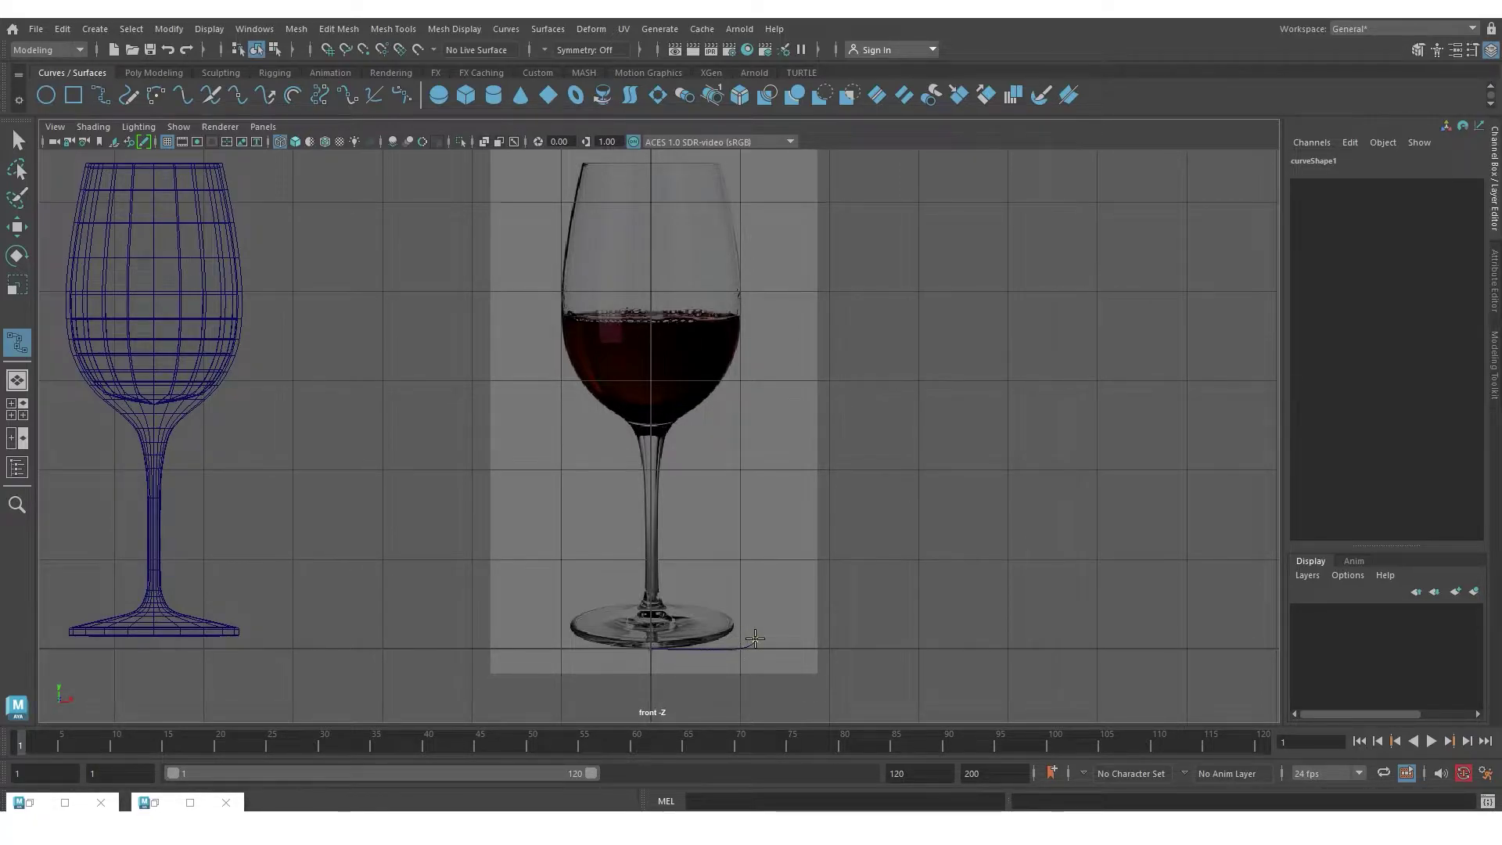
click(671, 608)
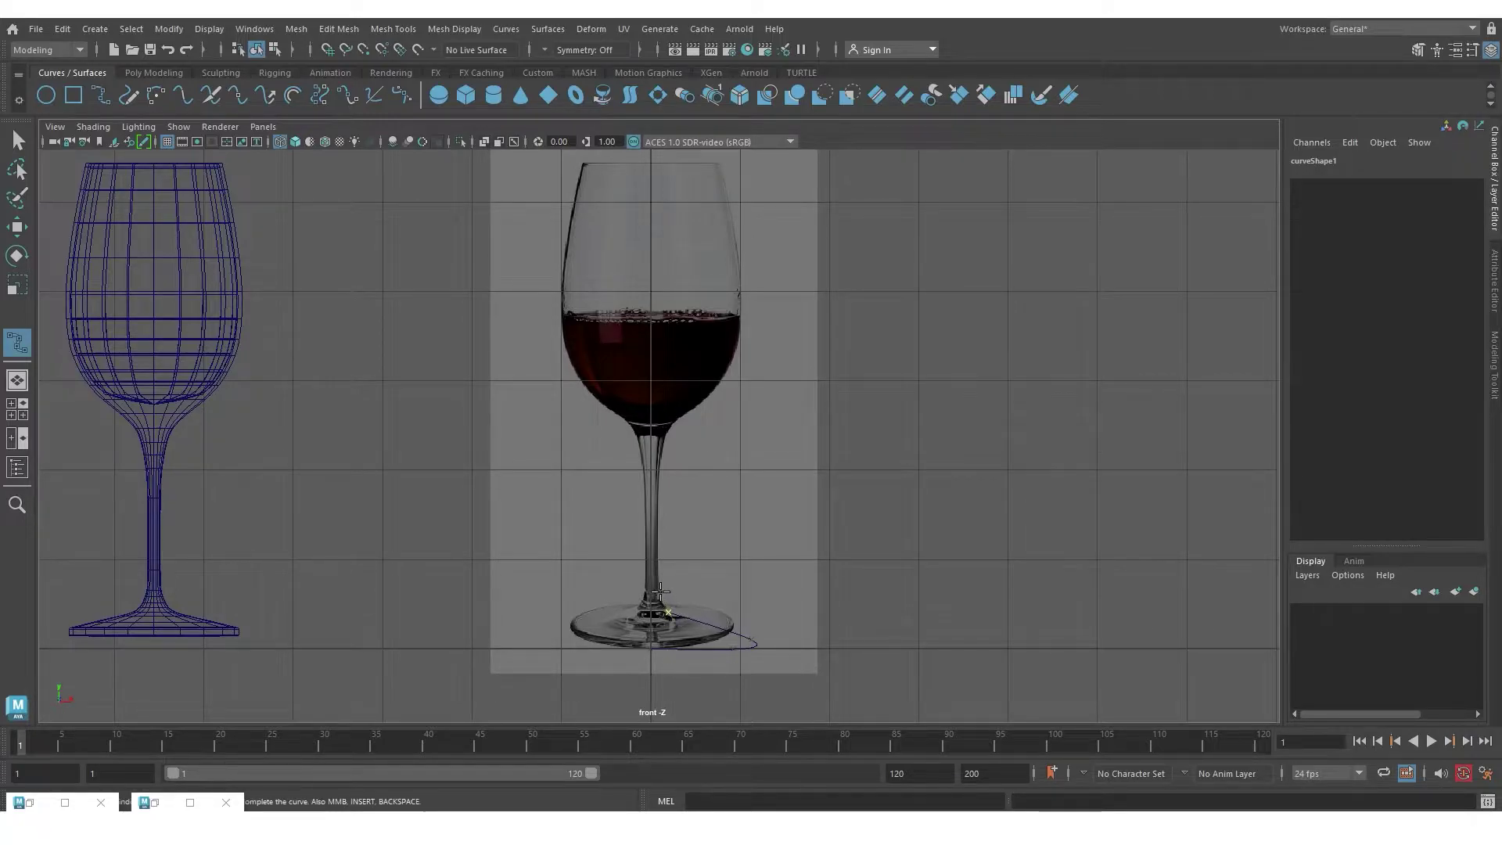
click(658, 593)
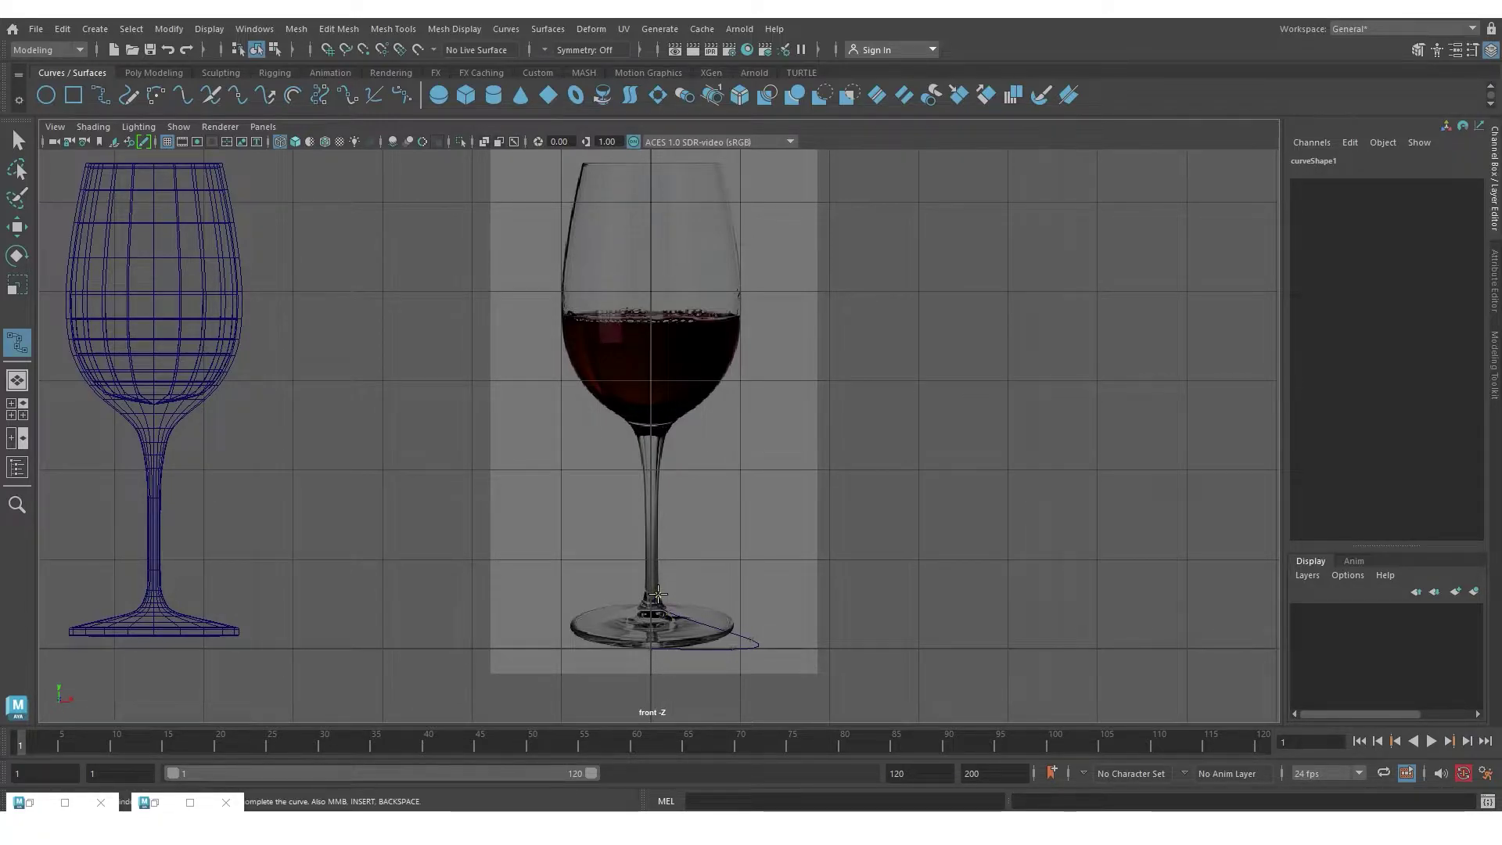
scroll(704, 626, up, 3)
scroll(717, 448, up, 3)
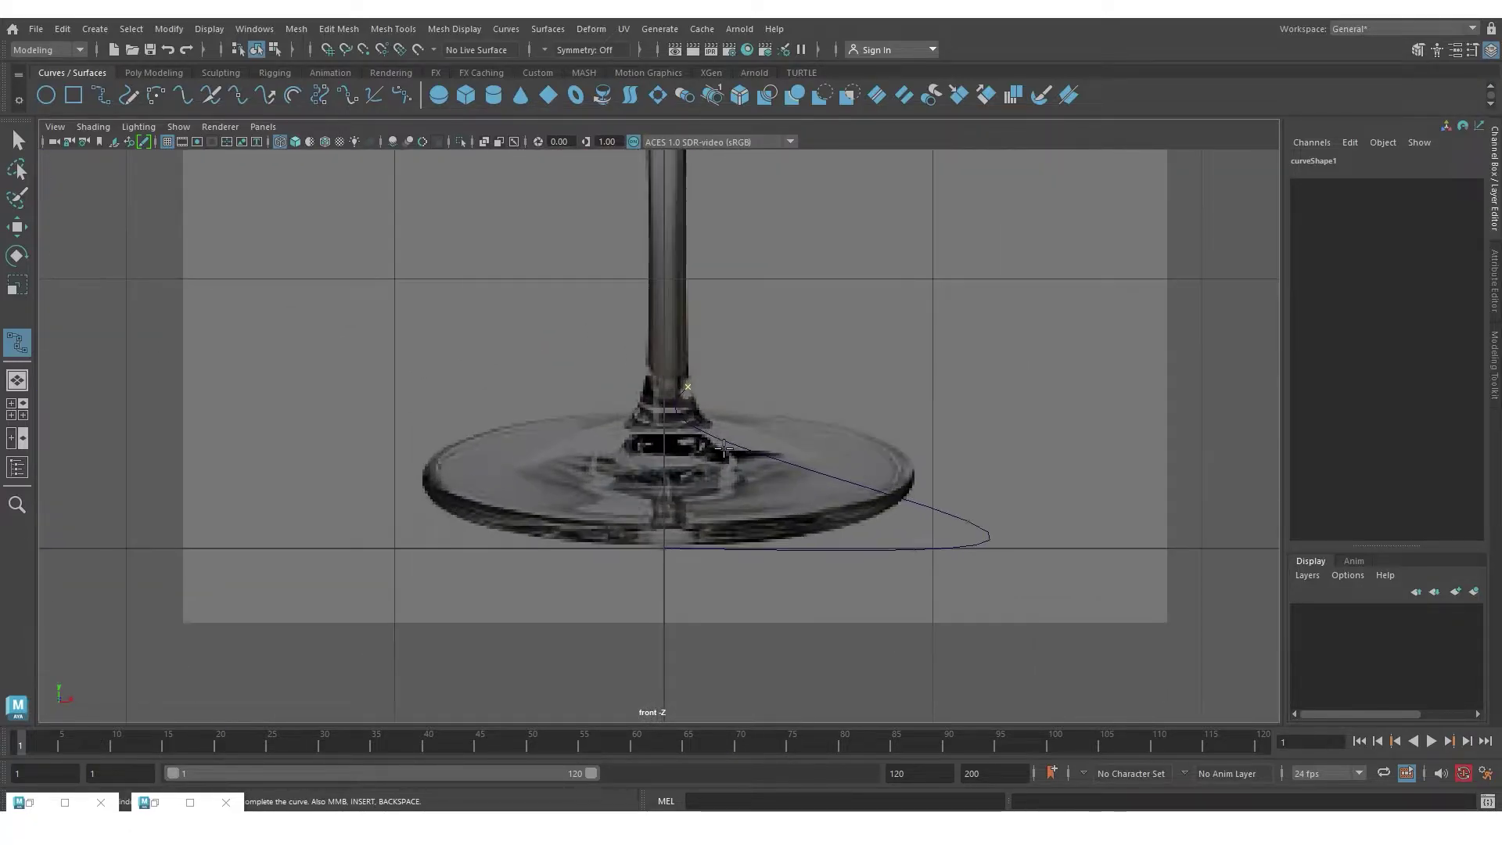
key(ctrl+z)
click(686, 428)
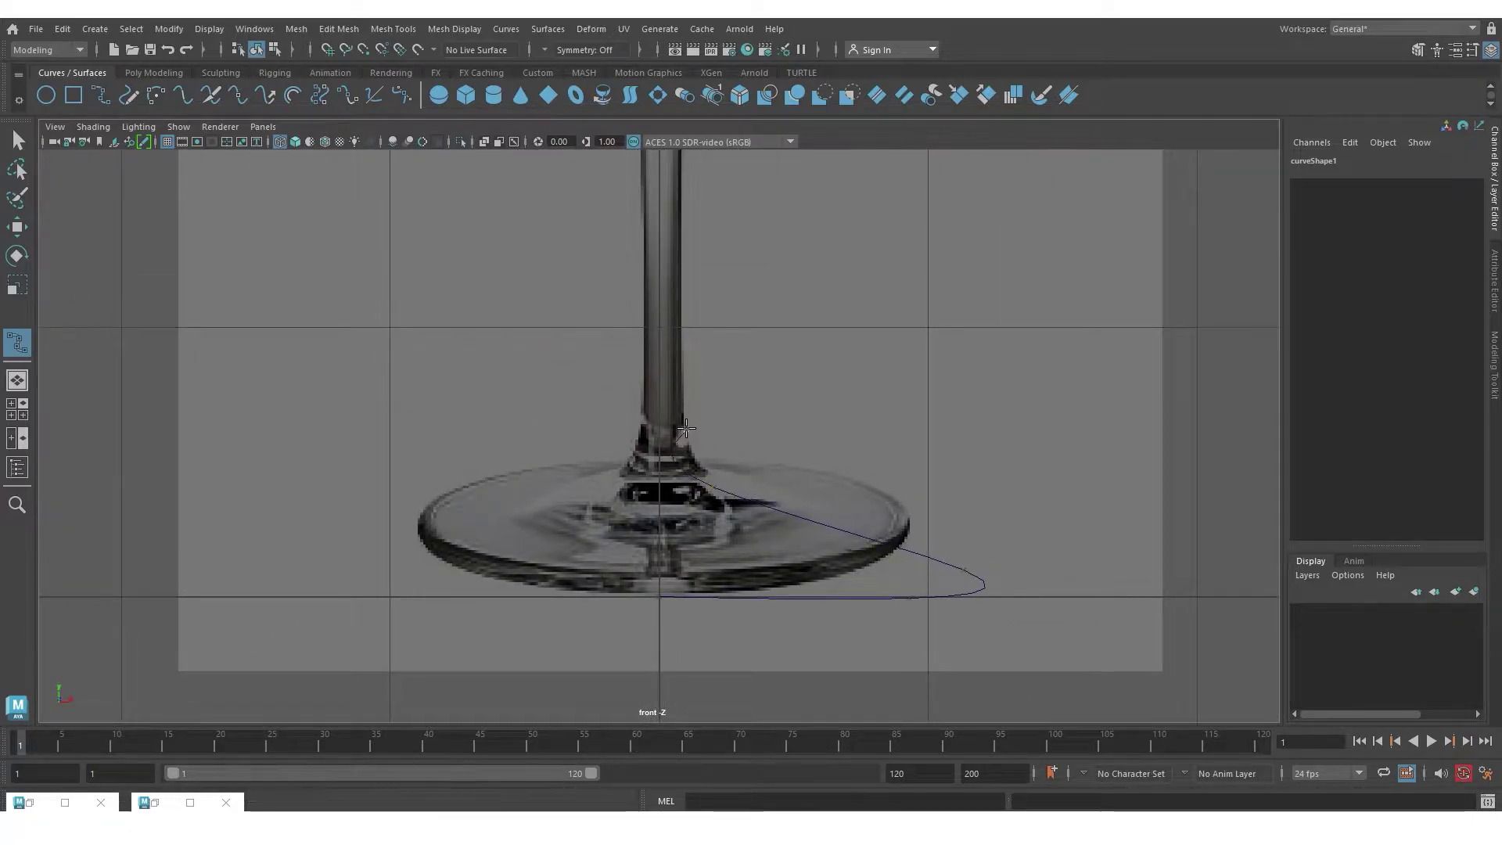
key(ctrl+z)
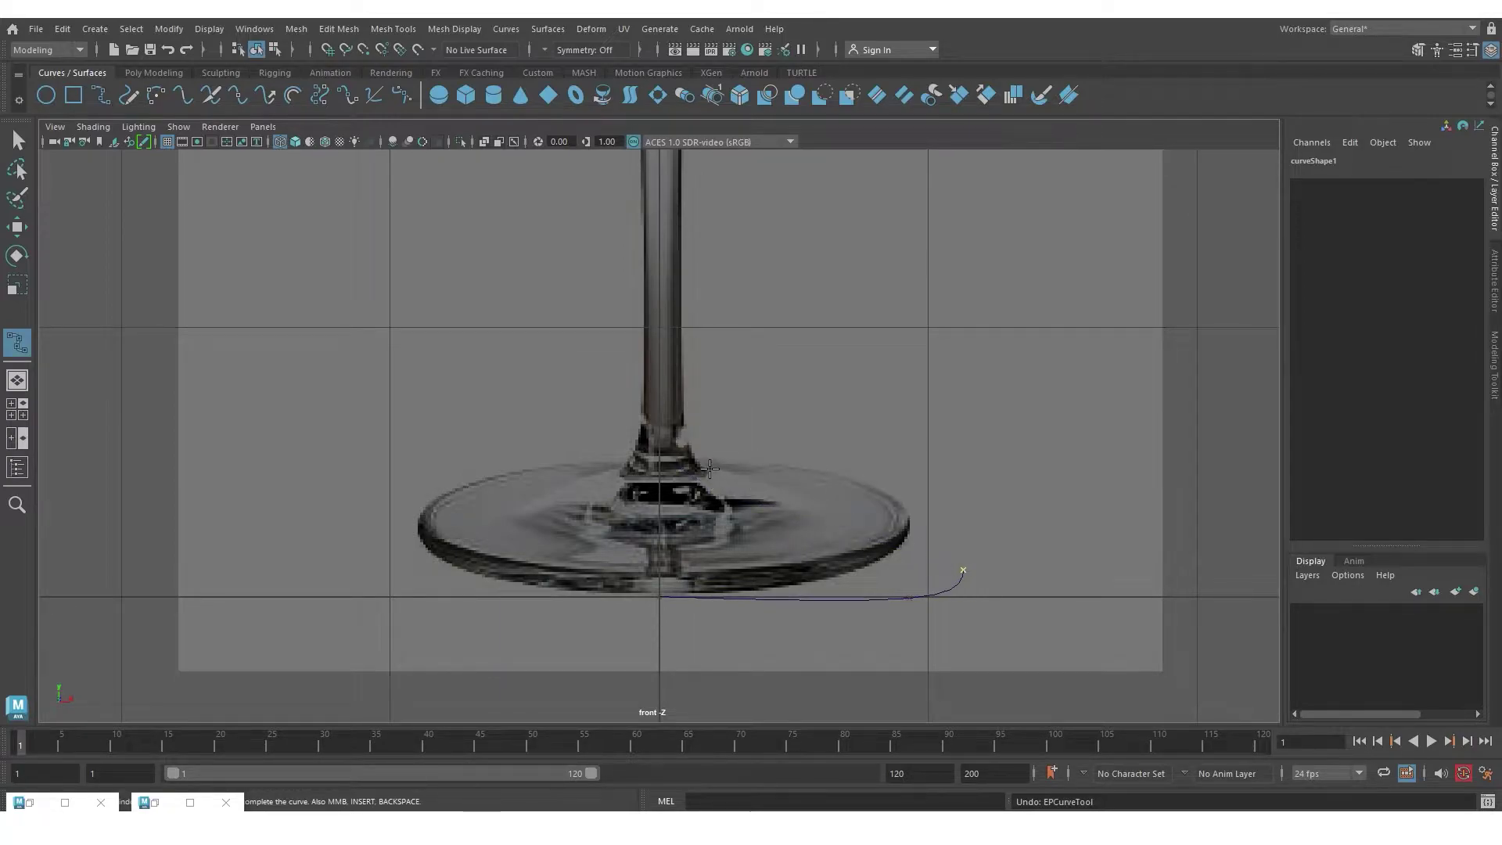
- Continue the curve over the top of the foot to the stem base and up the stem's outer edge
click(709, 468)
click(690, 430)
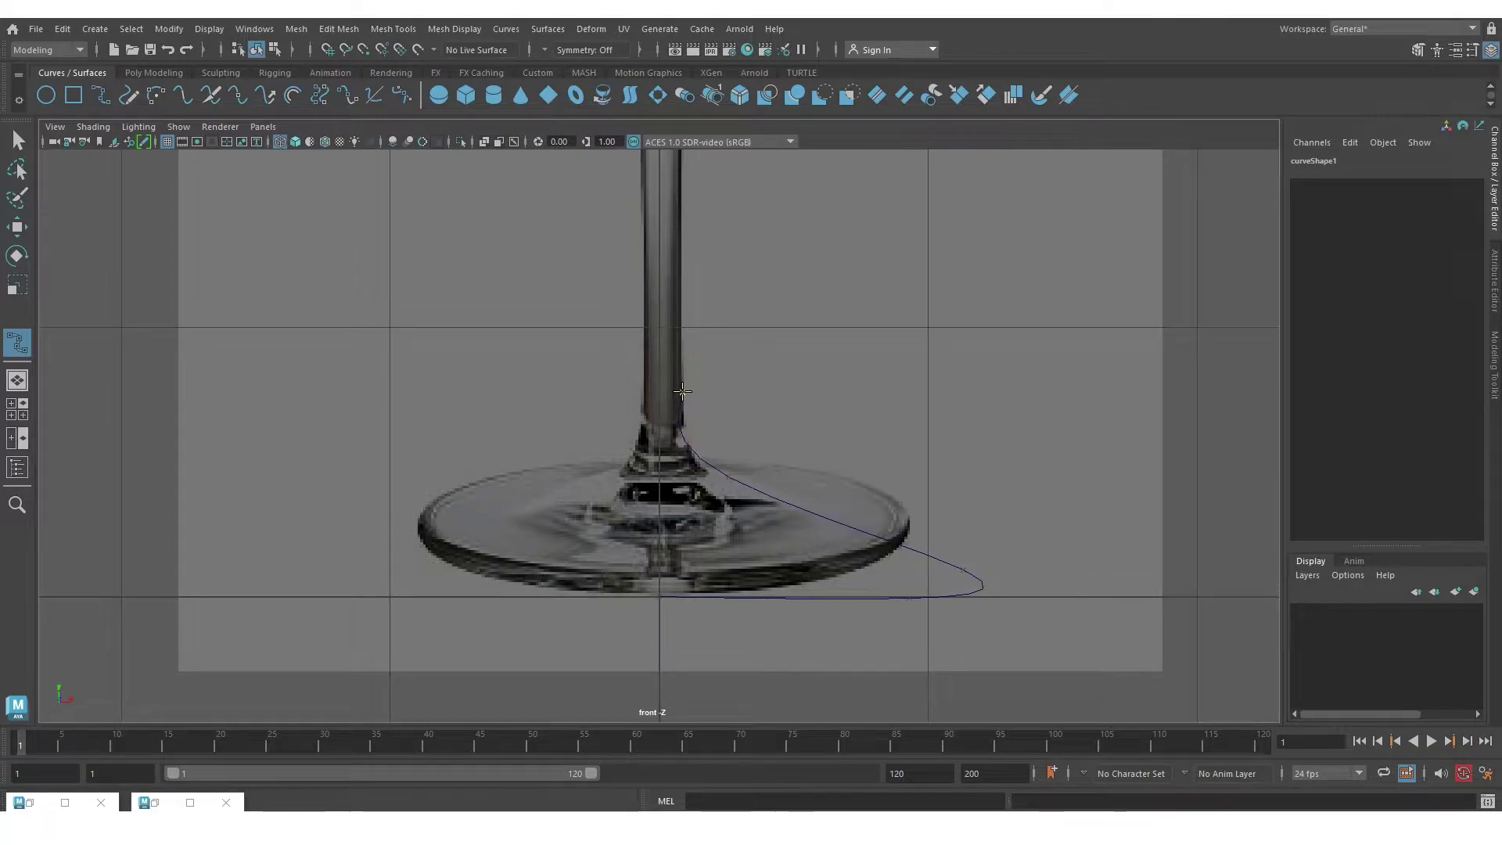
alt+middle_drag(754, 438, 757, 635)
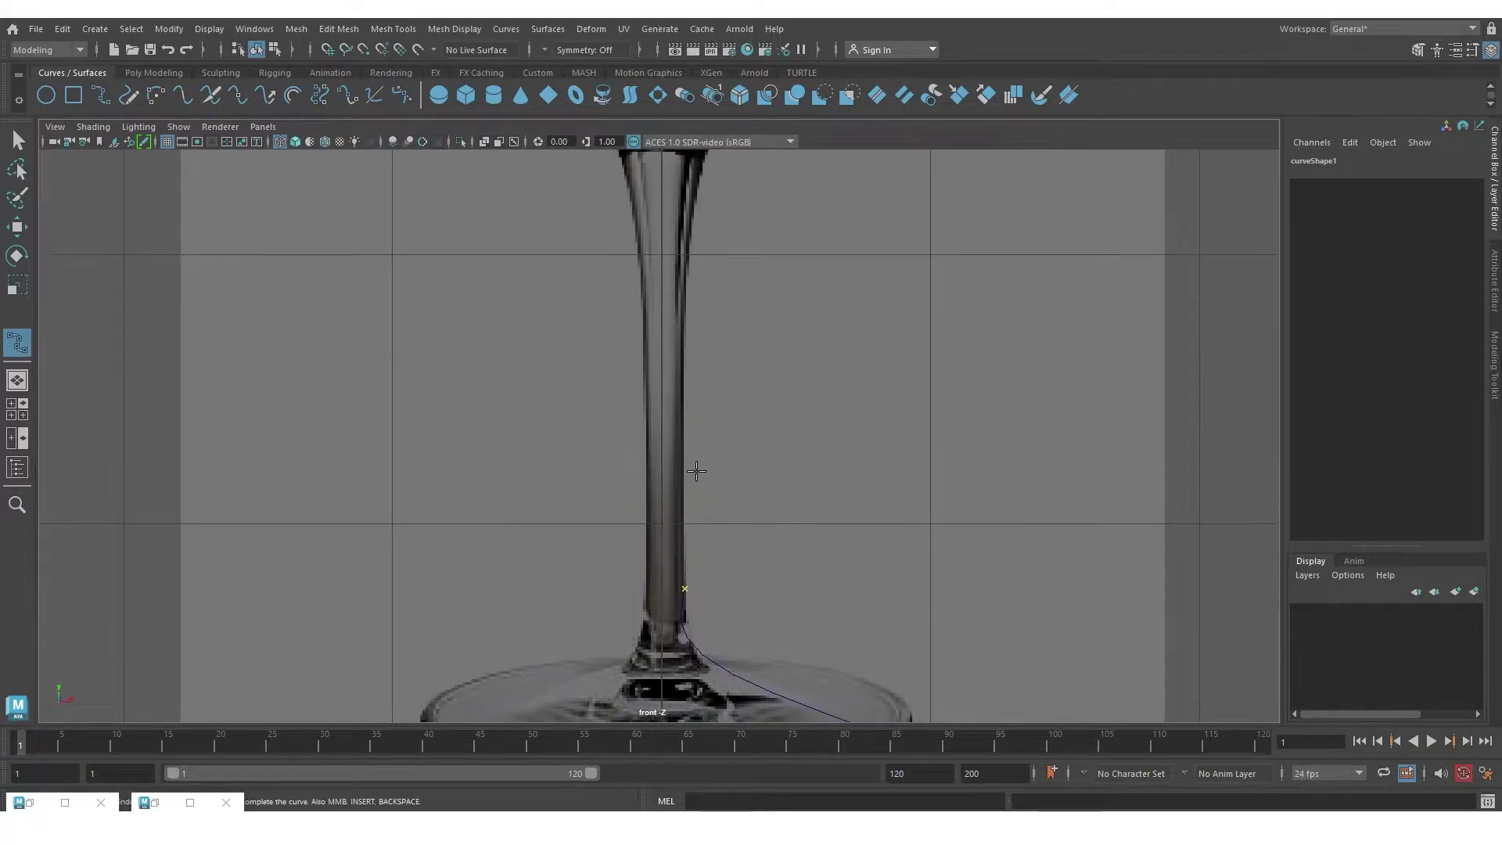
drag(687, 393, 682, 366)
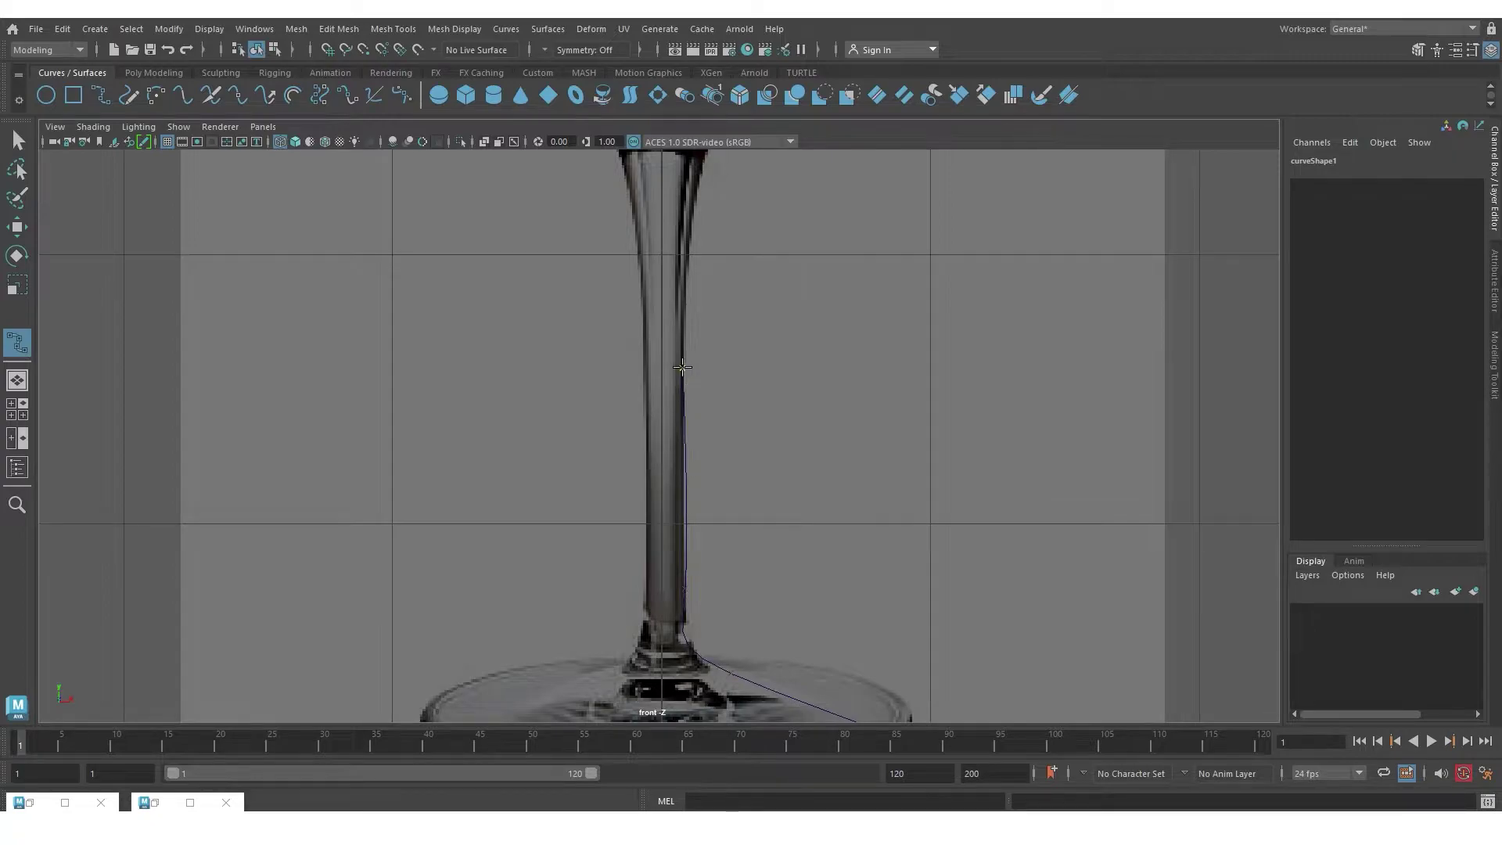
alt+middle_drag(724, 323, 687, 532)
drag(664, 392, 658, 404)
- Continue the curve from the top of the stem along the outside of the lower bowl to its widest part
scroll(700, 438, down, 5)
scroll(708, 493, up, 3)
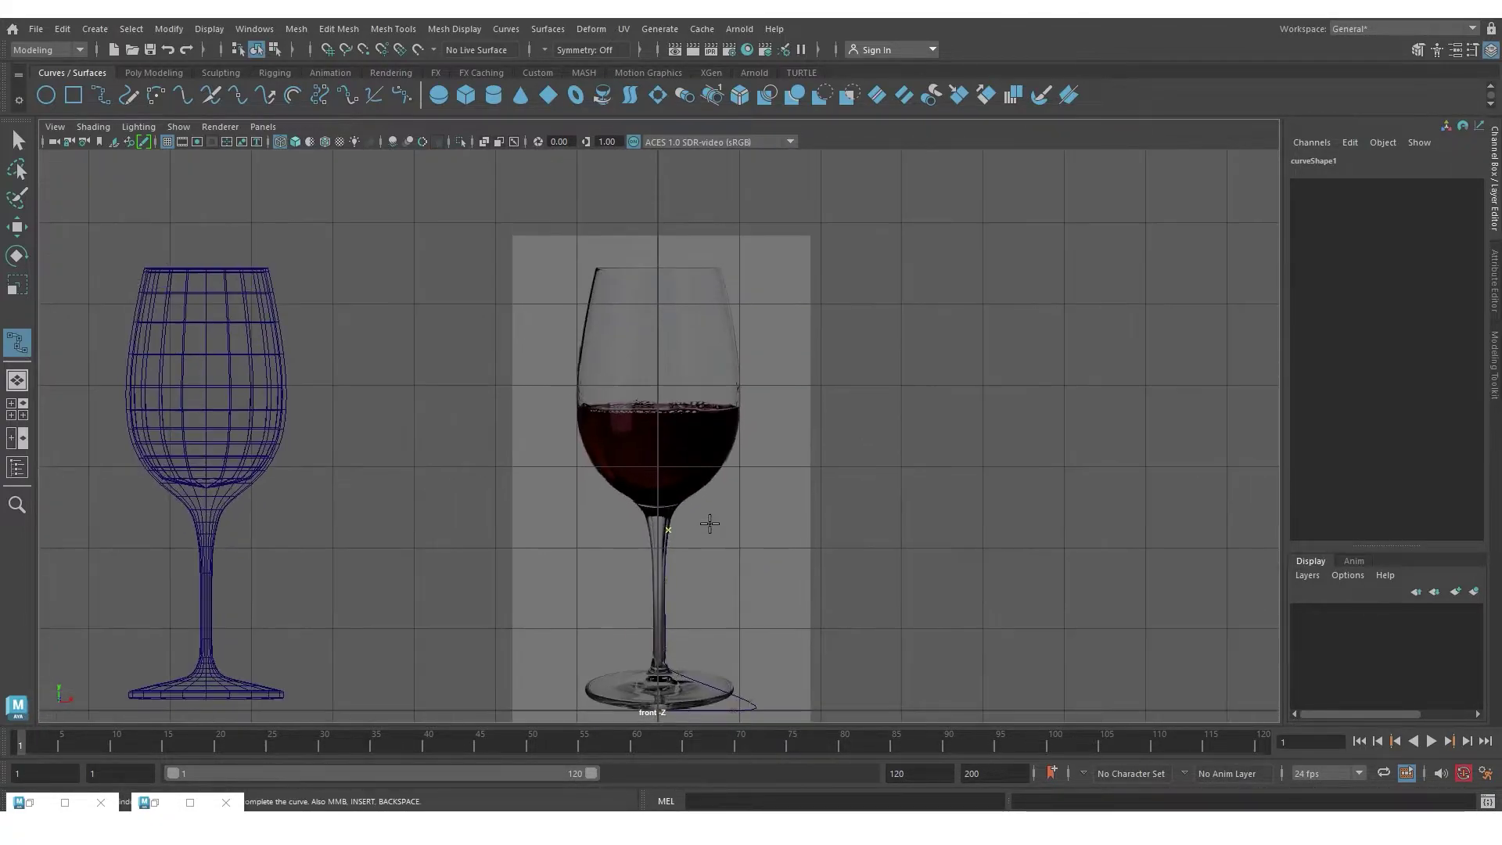
scroll(696, 465, up, 2)
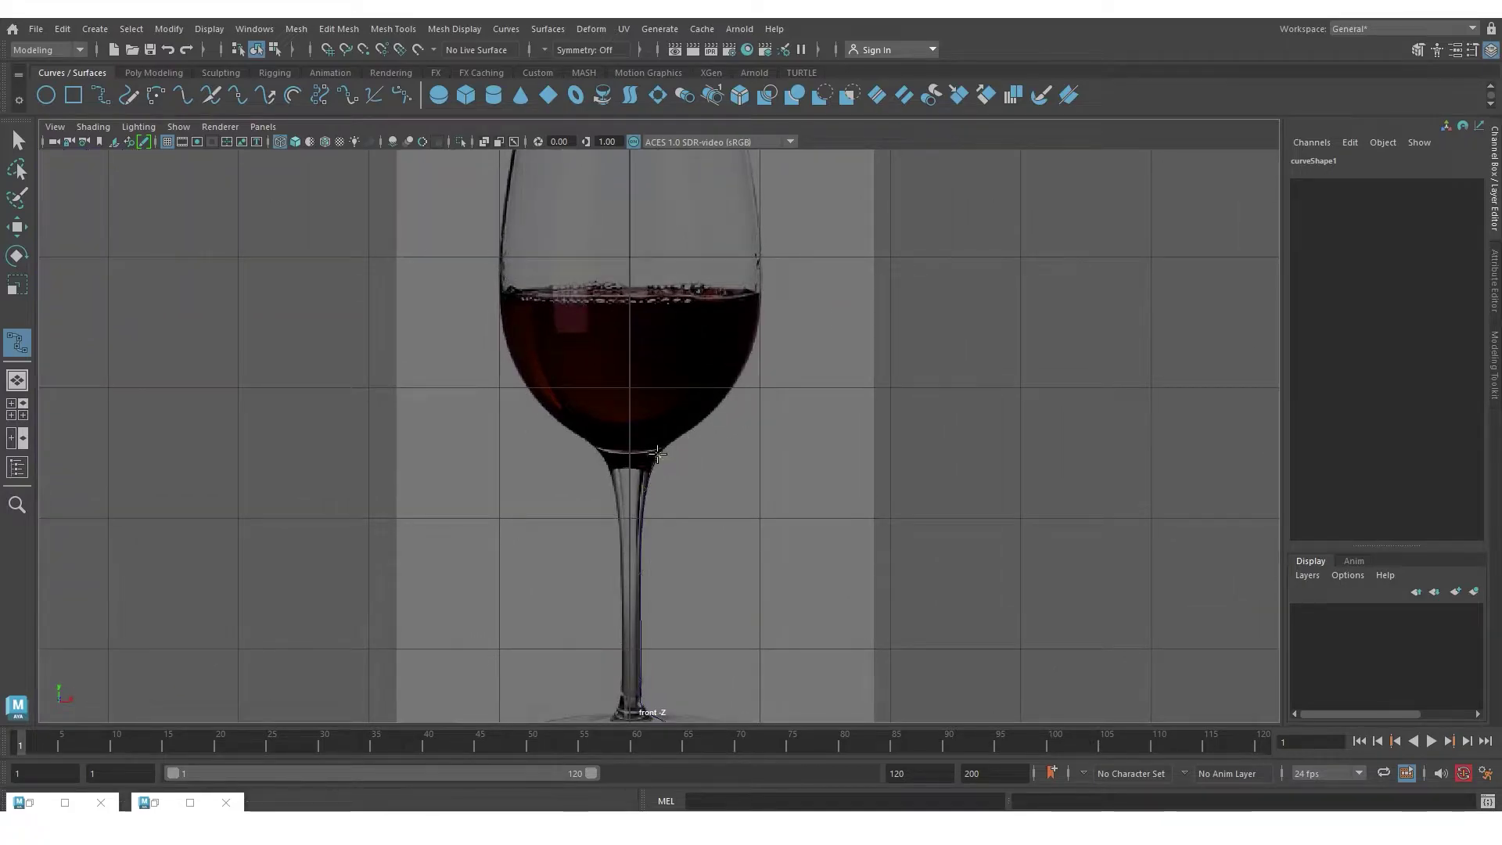
click(656, 457)
click(690, 429)
alt+middle_drag(676, 437, 707, 498)
click(695, 482)
click(714, 440)
- Extend the curve up the outside of the upper bowl to the rim
alt+middle_drag(725, 424, 706, 504)
click(710, 489)
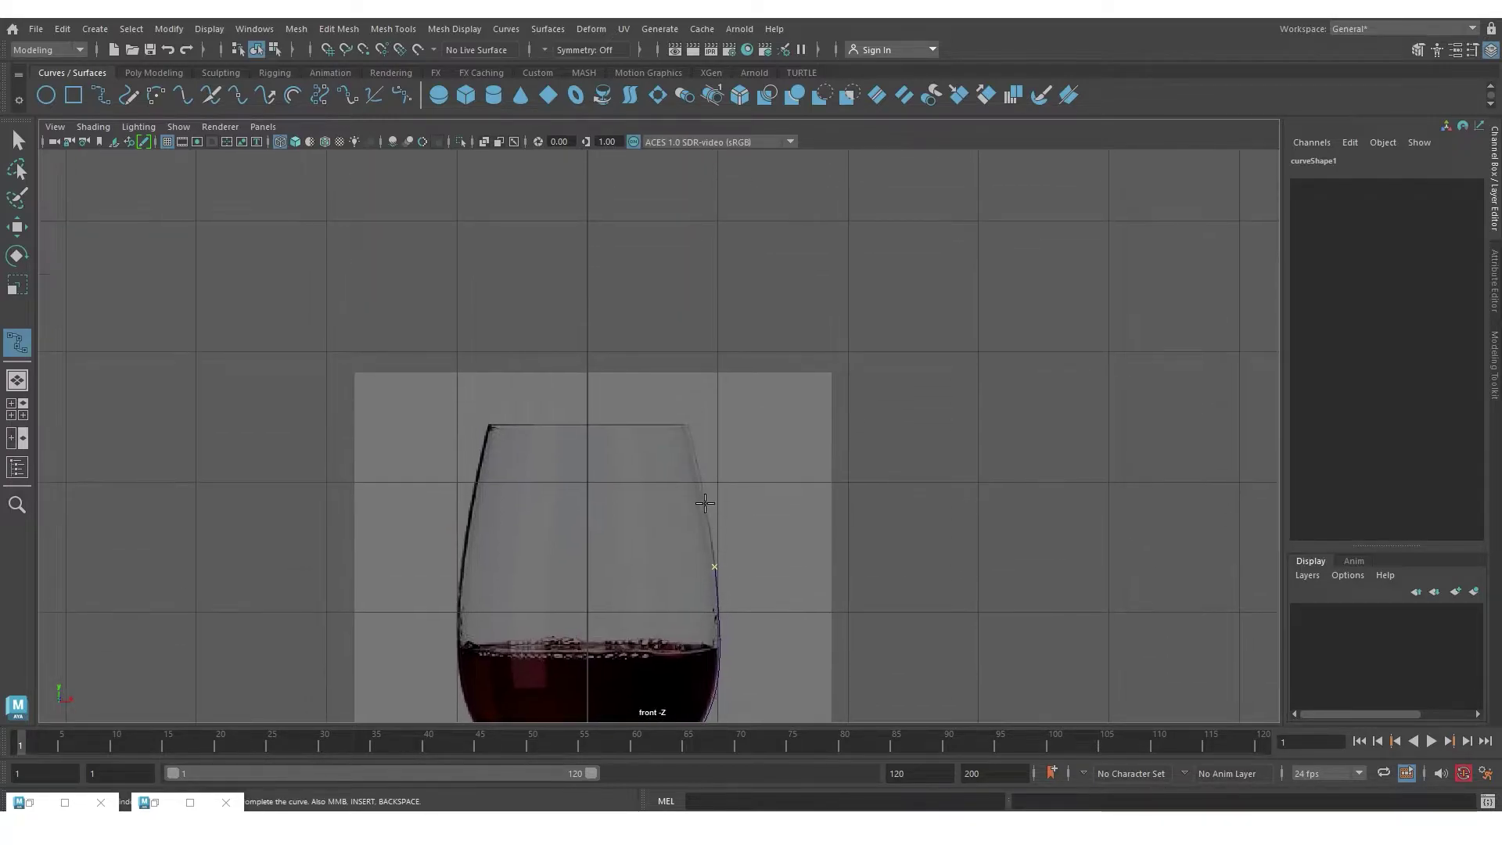
click(704, 497)
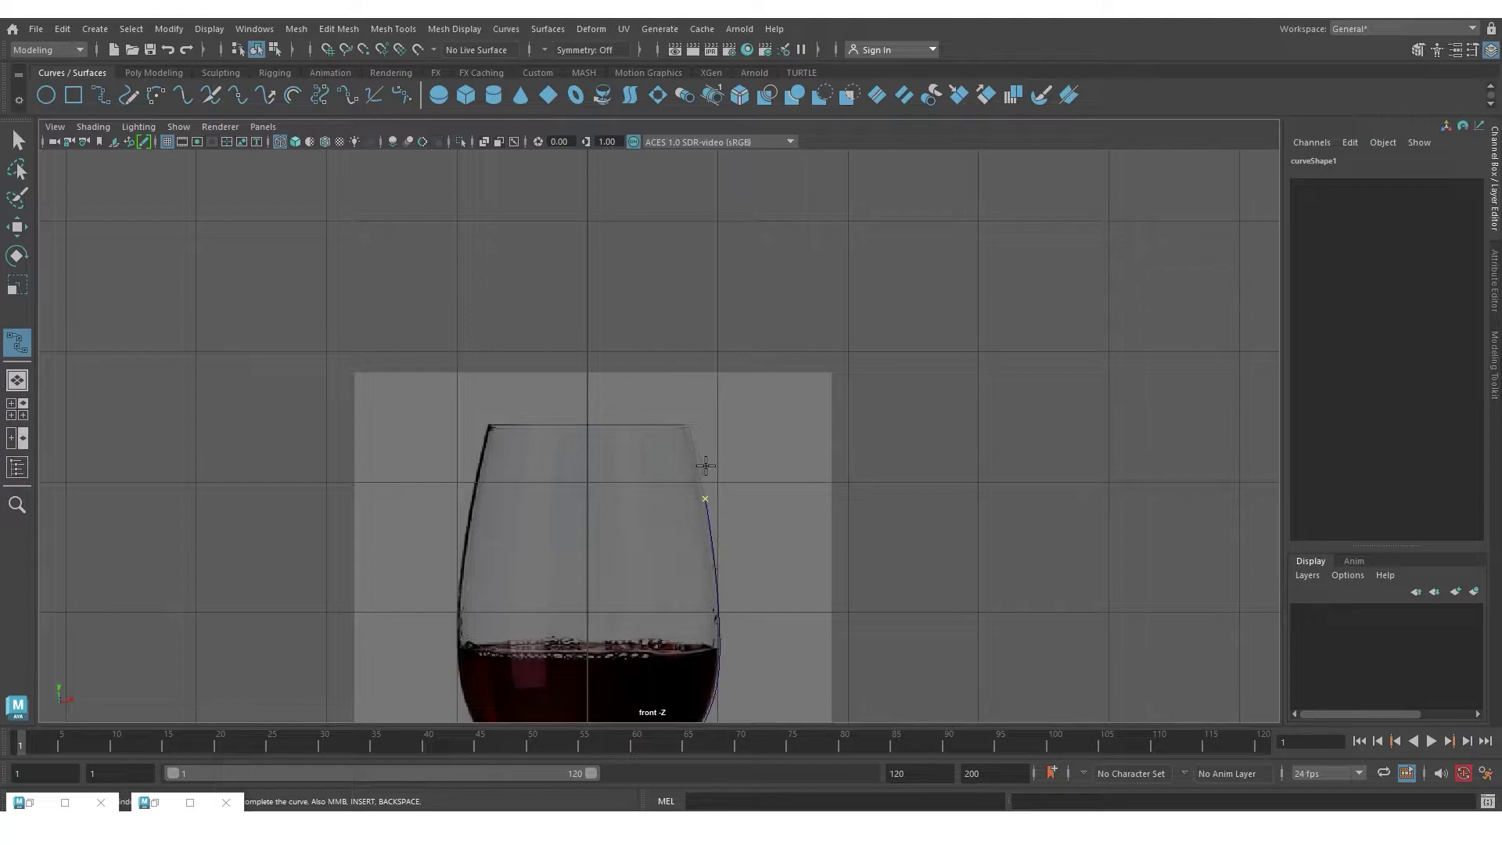
alt+middle_drag(703, 469, 750, 463)
click(739, 446)
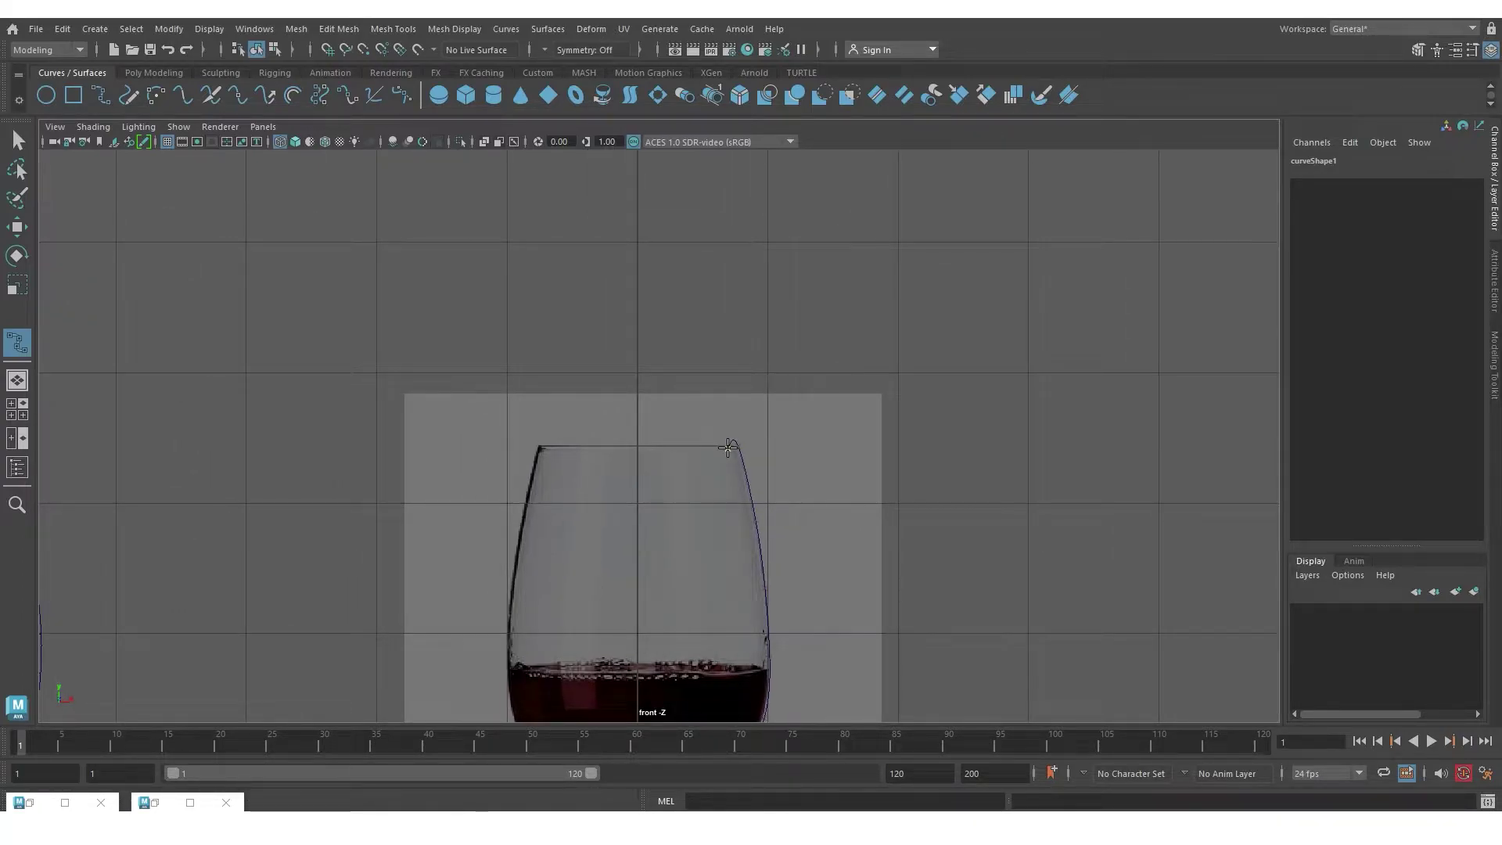
- Bring the curve over the rim, trace the bowl's inner wall down to the centre line and finish the curve
click(727, 447)
click(741, 521)
alt+middle_drag(742, 518, 767, 438)
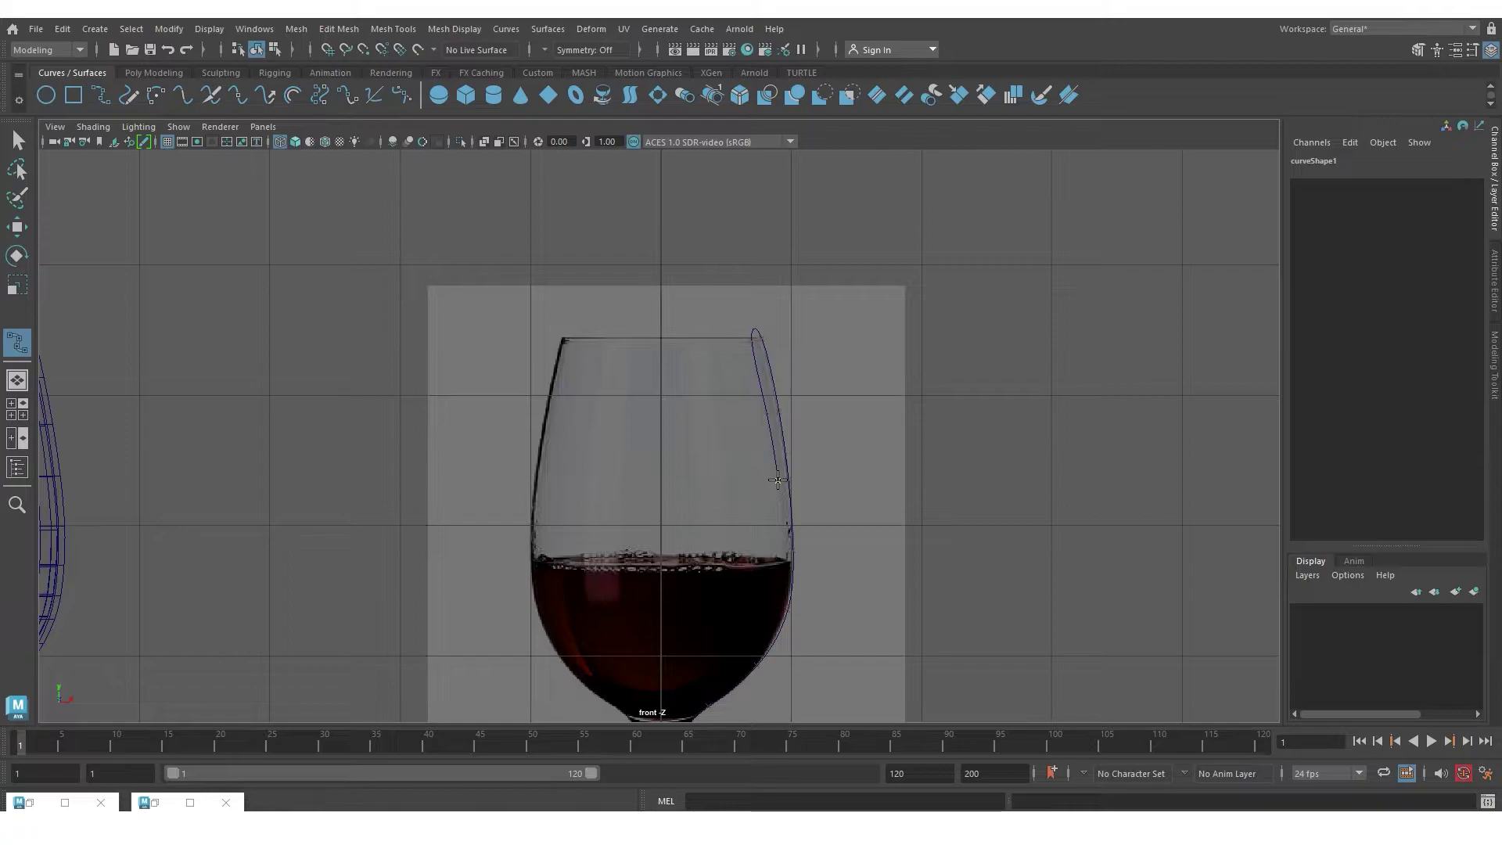
alt+middle_drag(792, 547, 843, 386)
scroll(838, 431, up, 2)
key(Return)
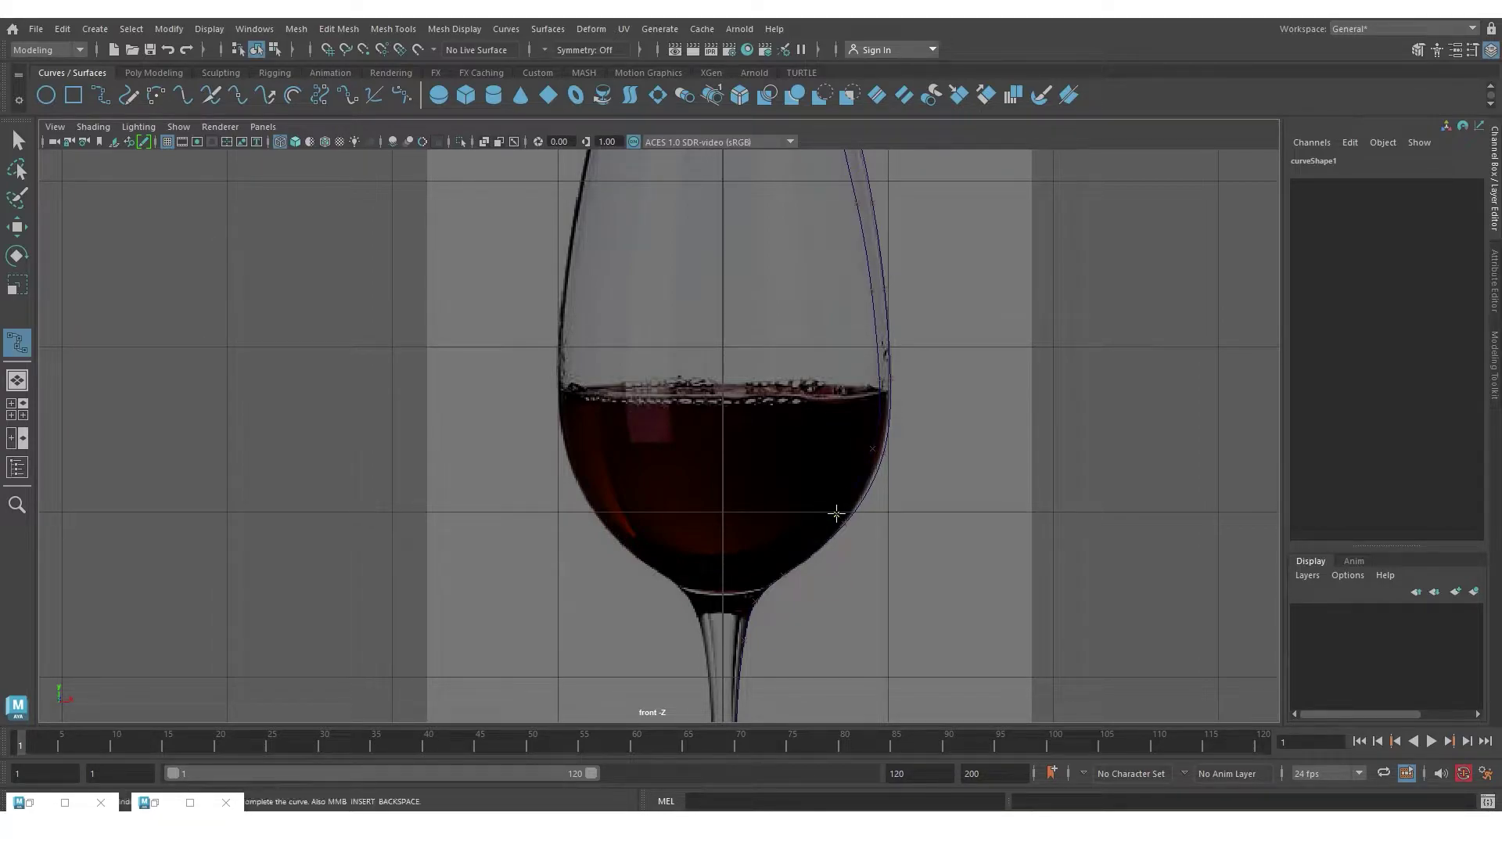
alt+middle_drag(835, 513, 865, 425)
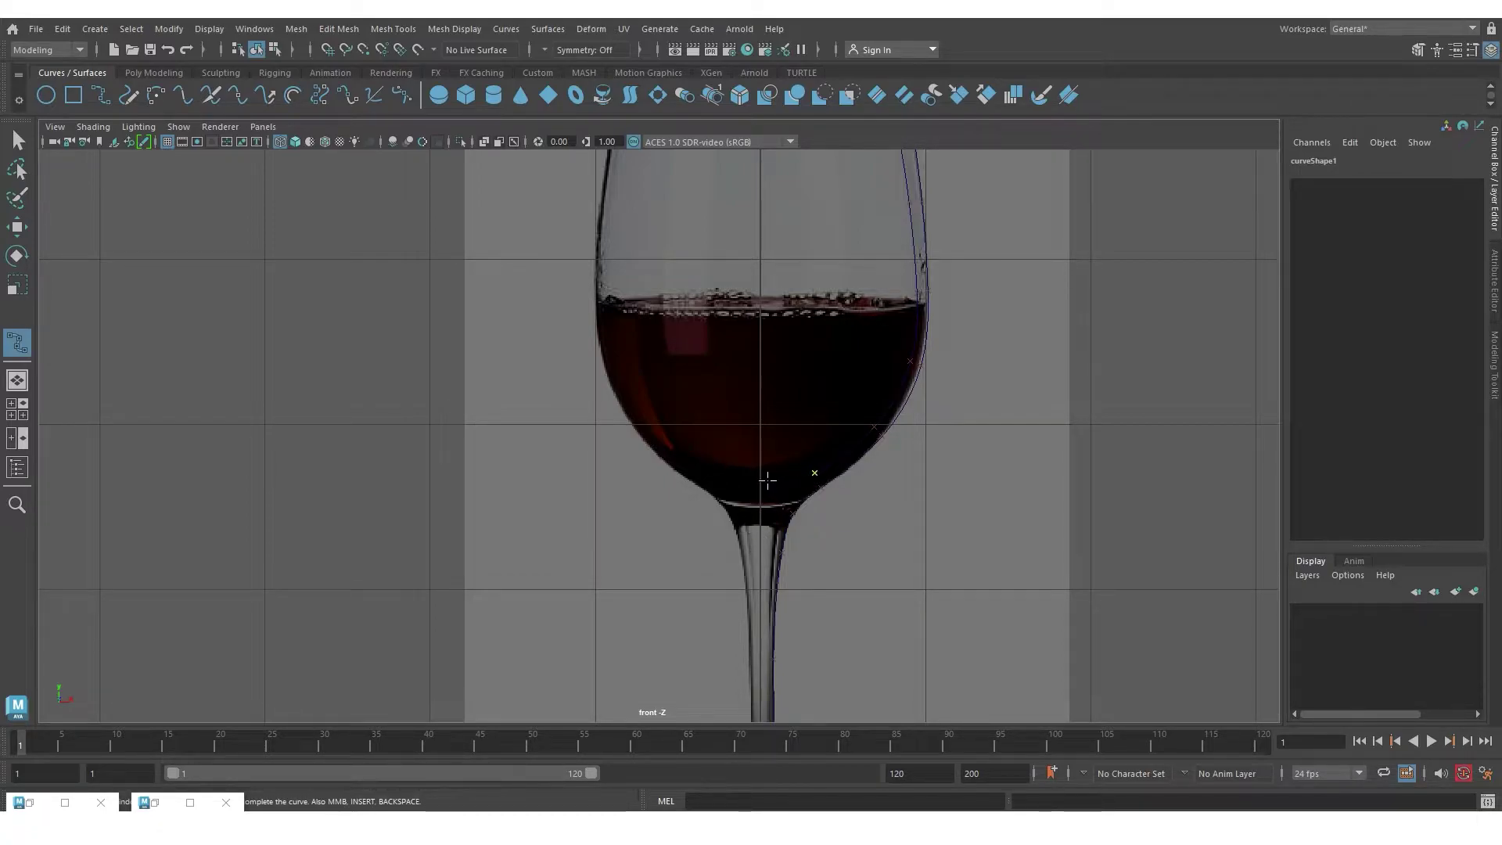
key(Return)
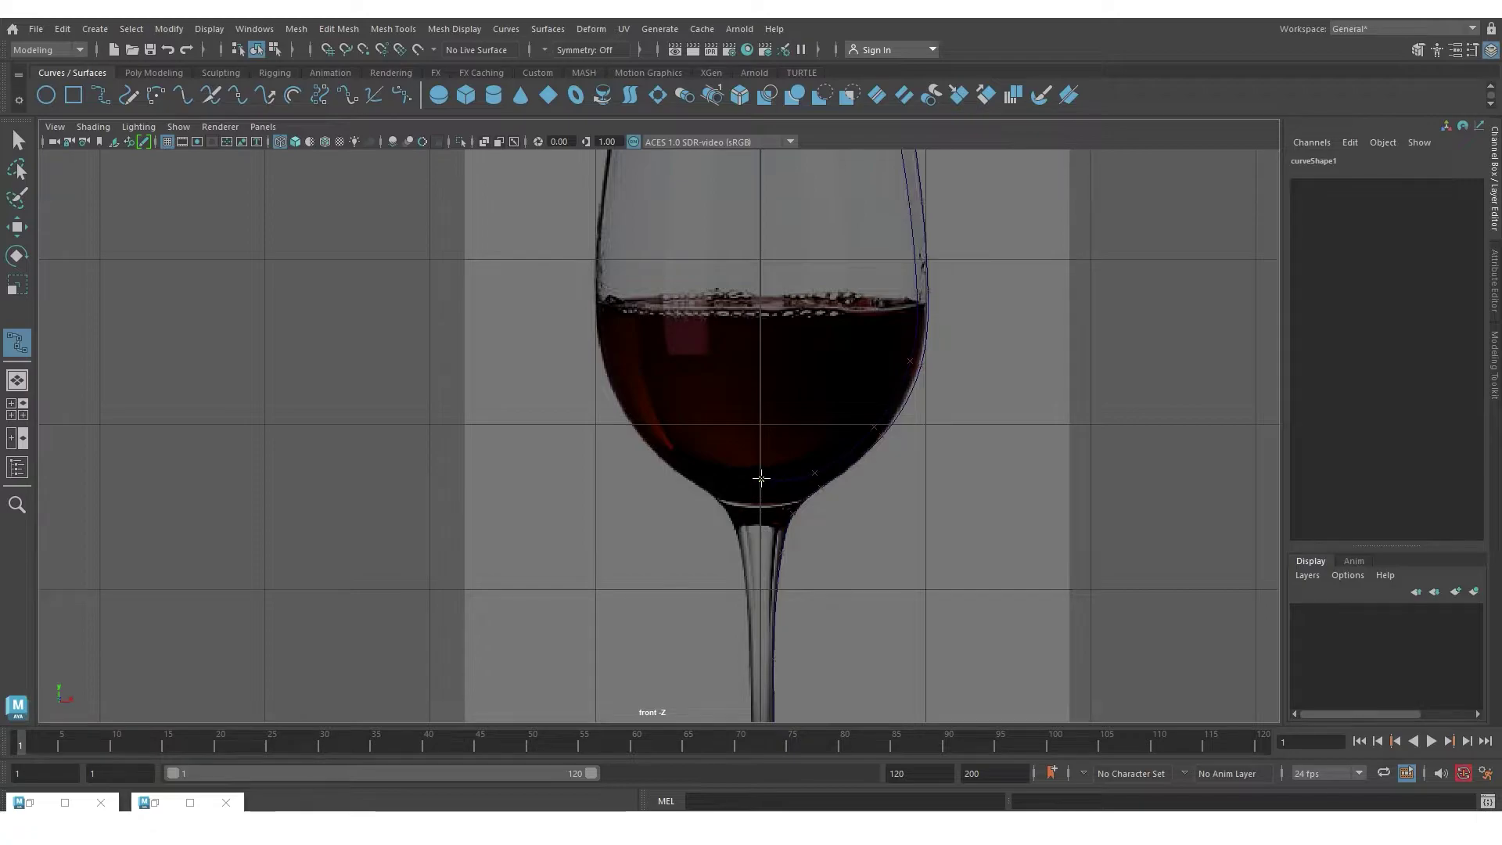
click(760, 479)
alt+middle_drag(860, 524, 868, 338)
key(Return)
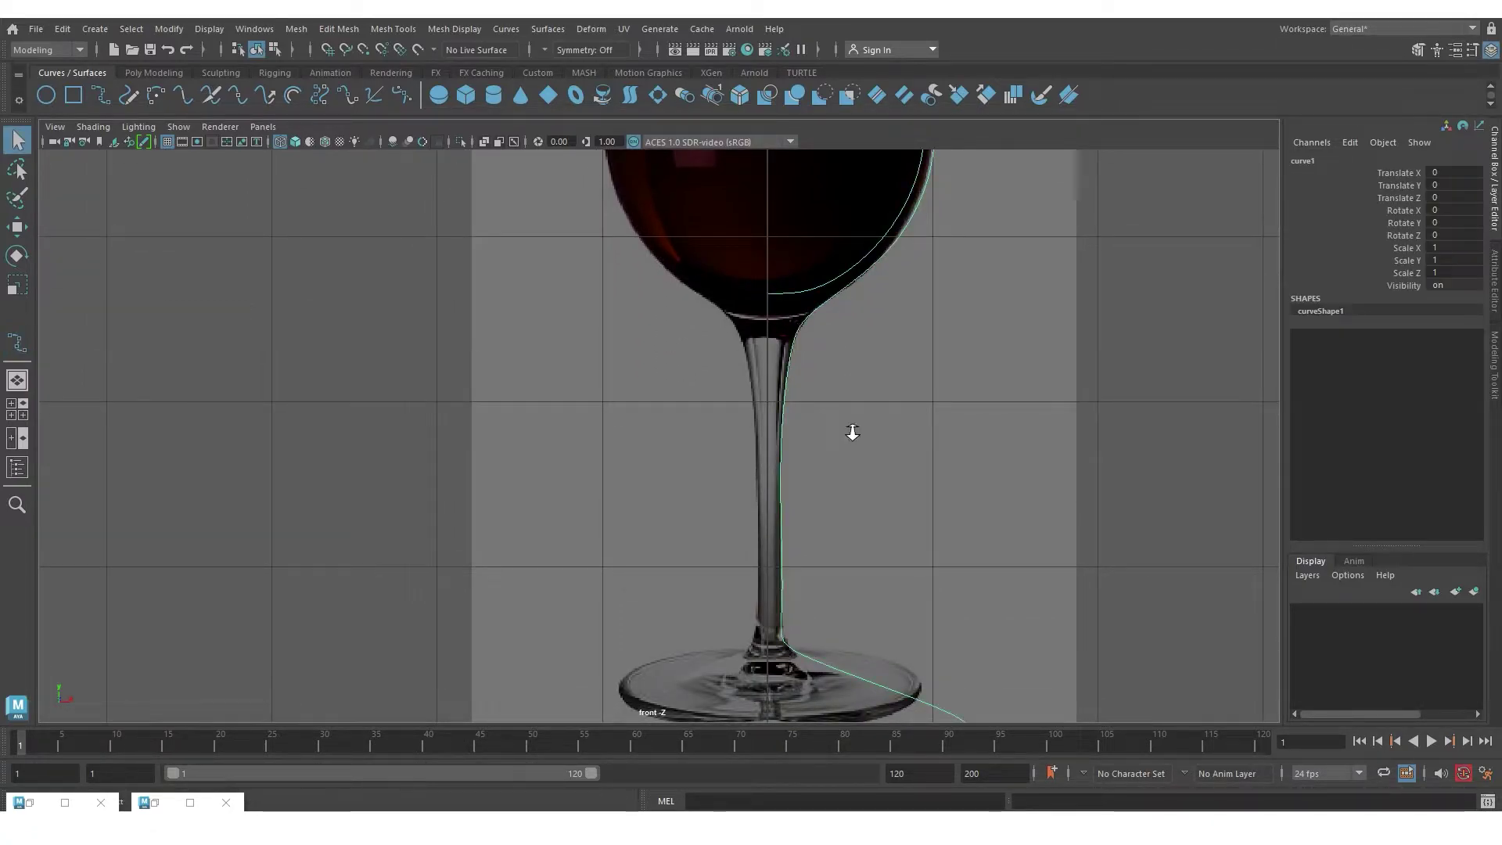
- Edit the profile curve's control vertices and move the one at the stem base slightly outward and down
scroll(852, 431, down, 5)
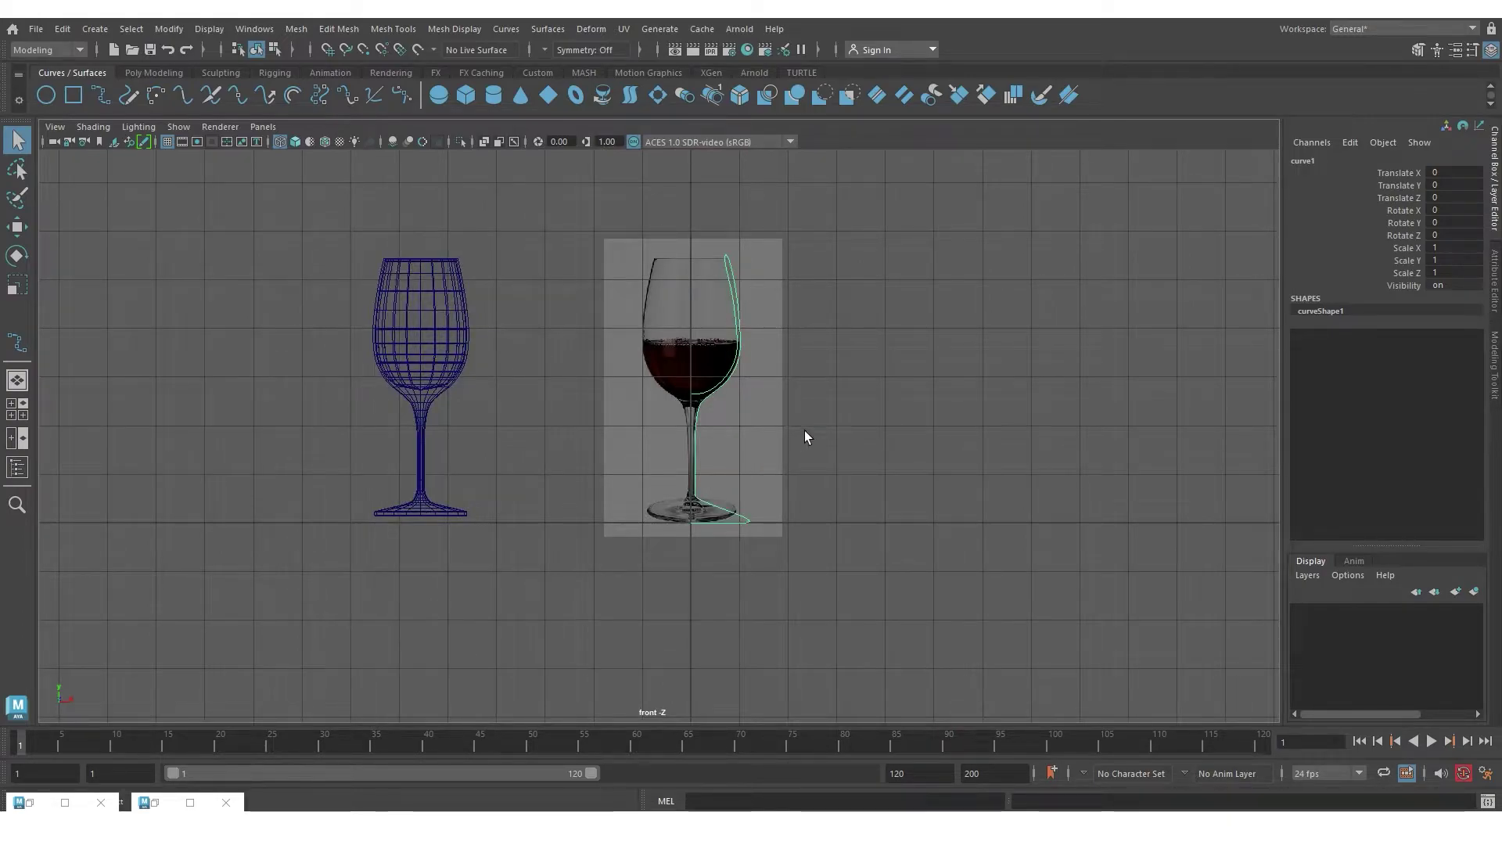
alt+middle_drag(804, 428, 786, 514)
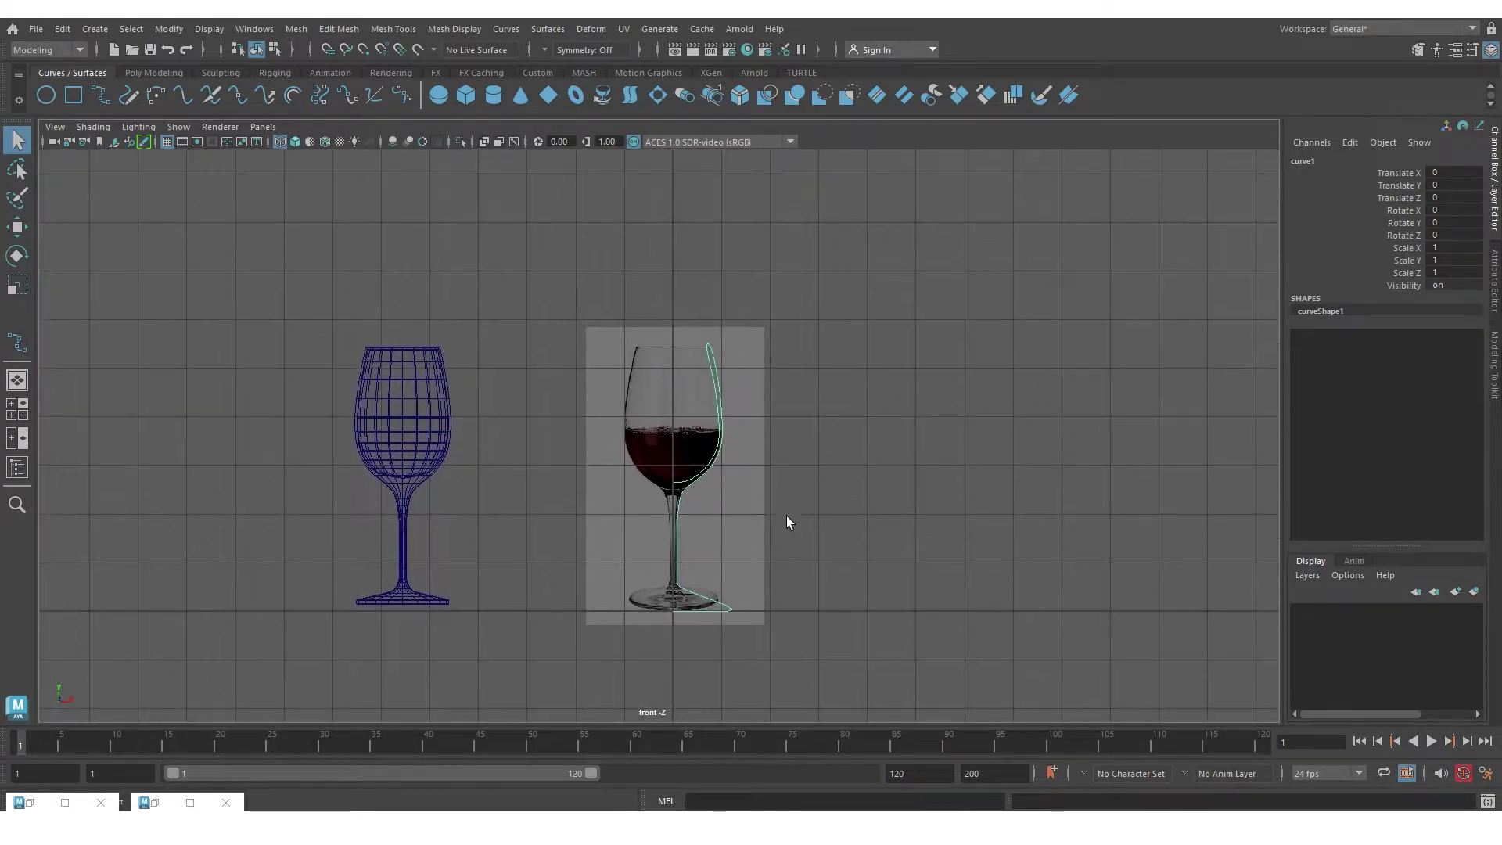
right_click(790, 363)
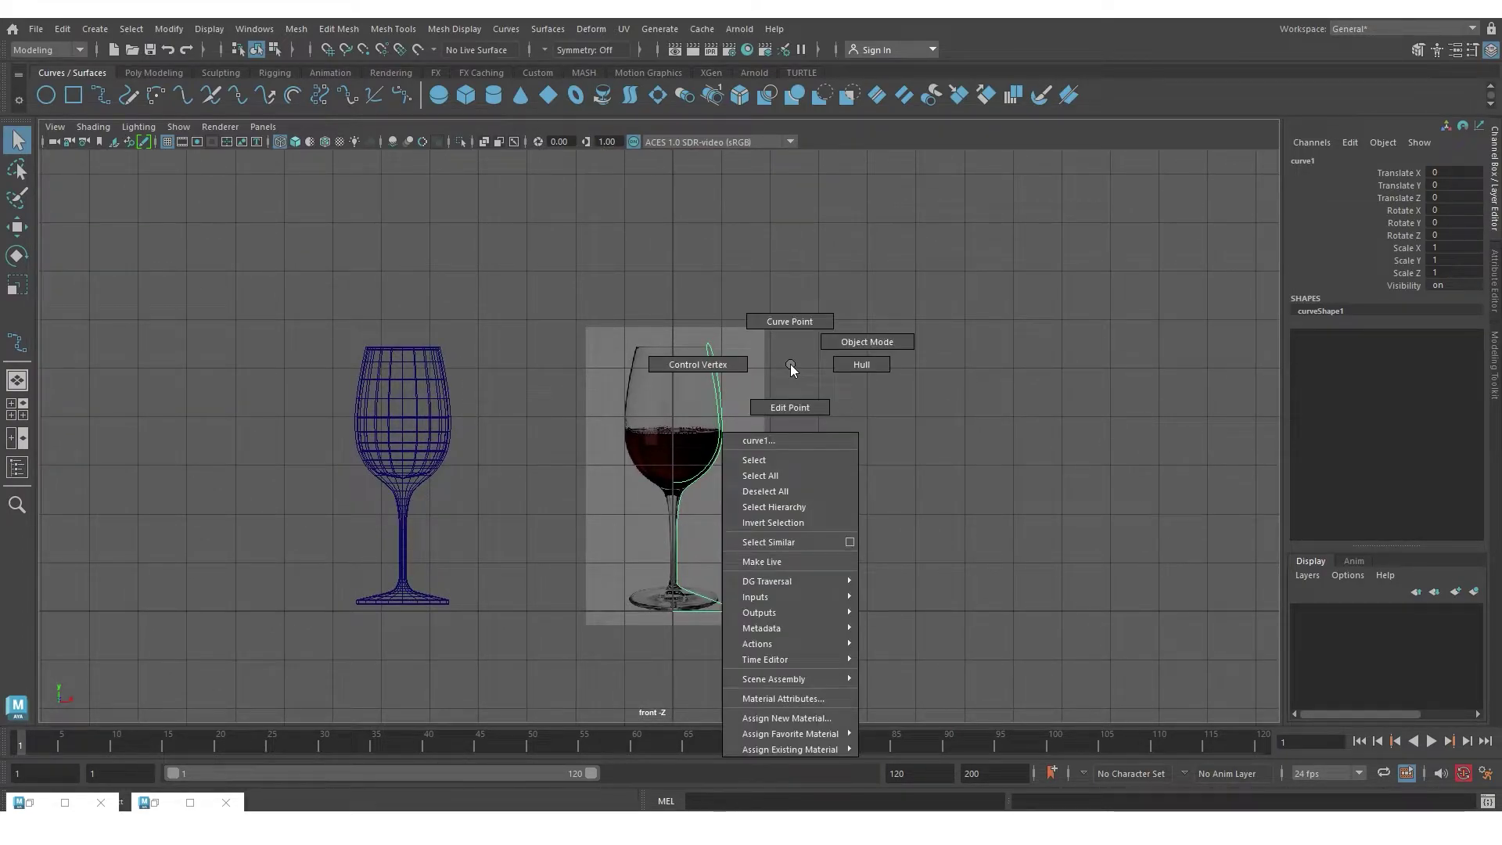
click(722, 366)
scroll(743, 673, up, 8)
scroll(740, 559, up, 4)
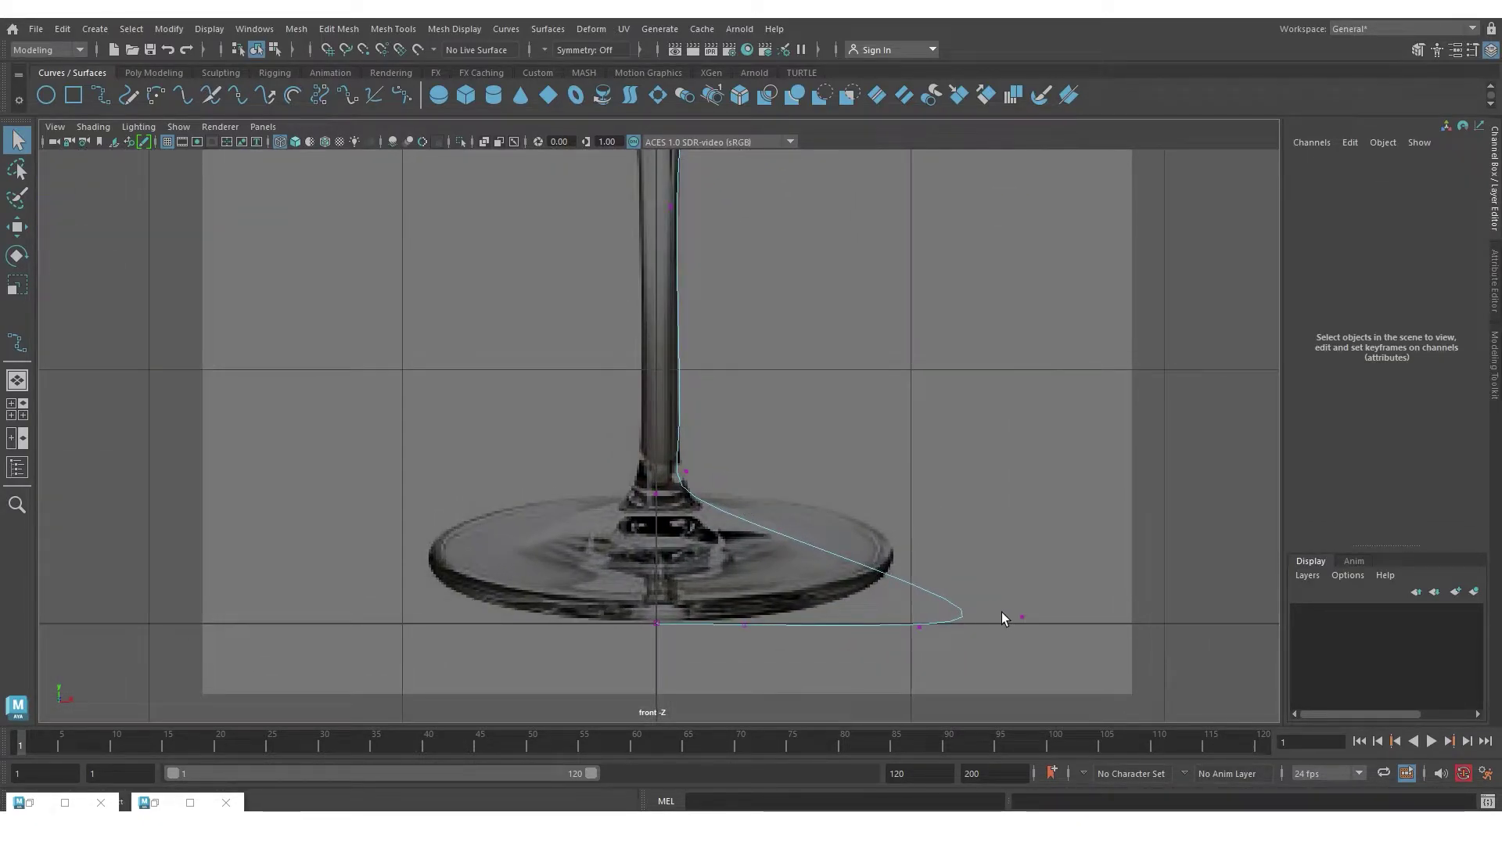
click(656, 495)
key(w)
drag(656, 495, 672, 510)
- Adjust the profile curve's control vertices at the foot's outer tip and along its underside so the base runs level
alt+middle_drag(715, 554, 714, 465)
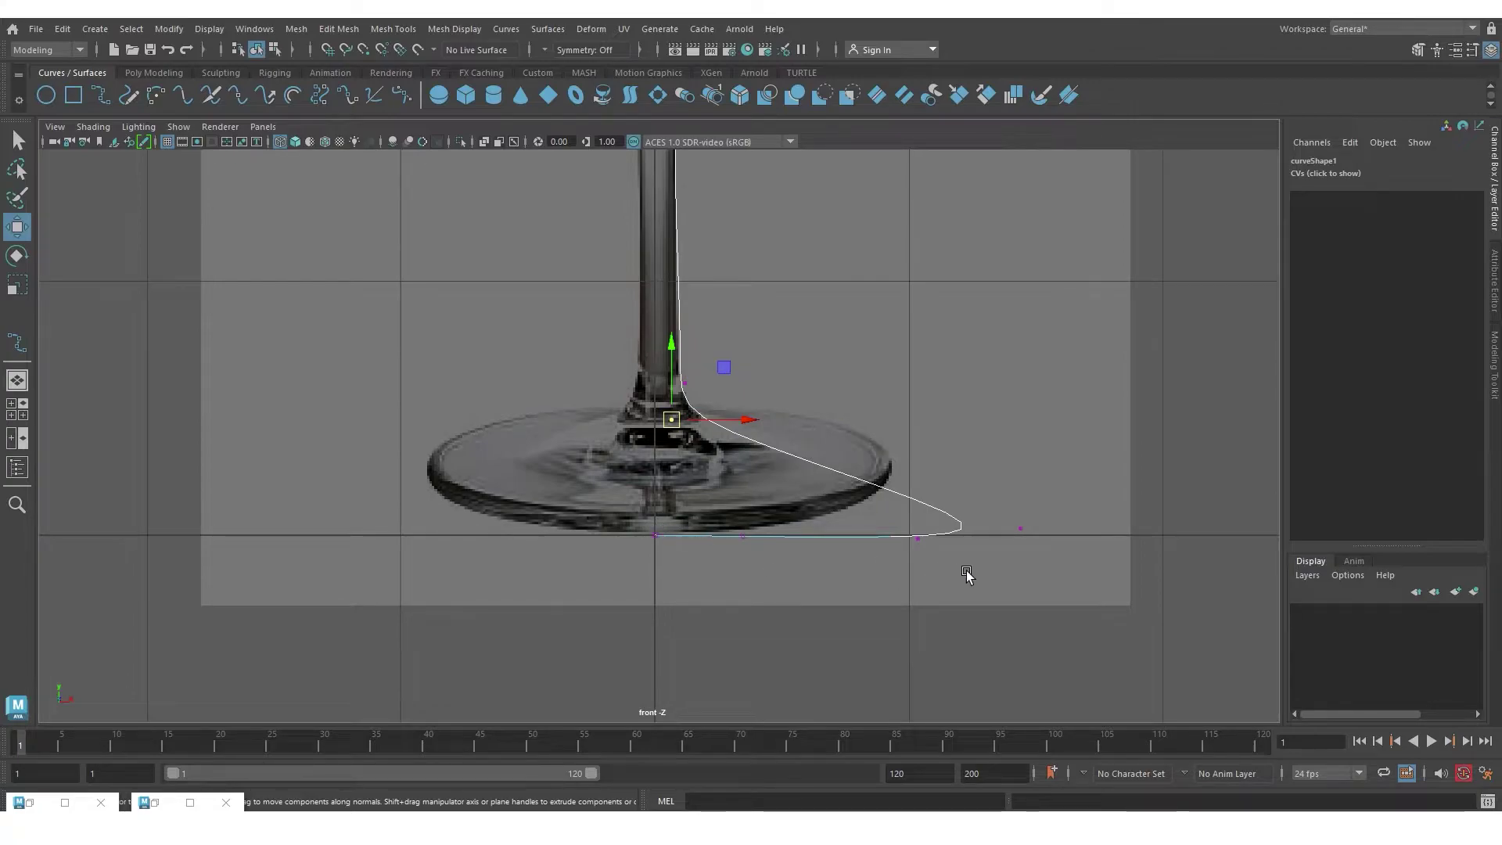
click(1019, 528)
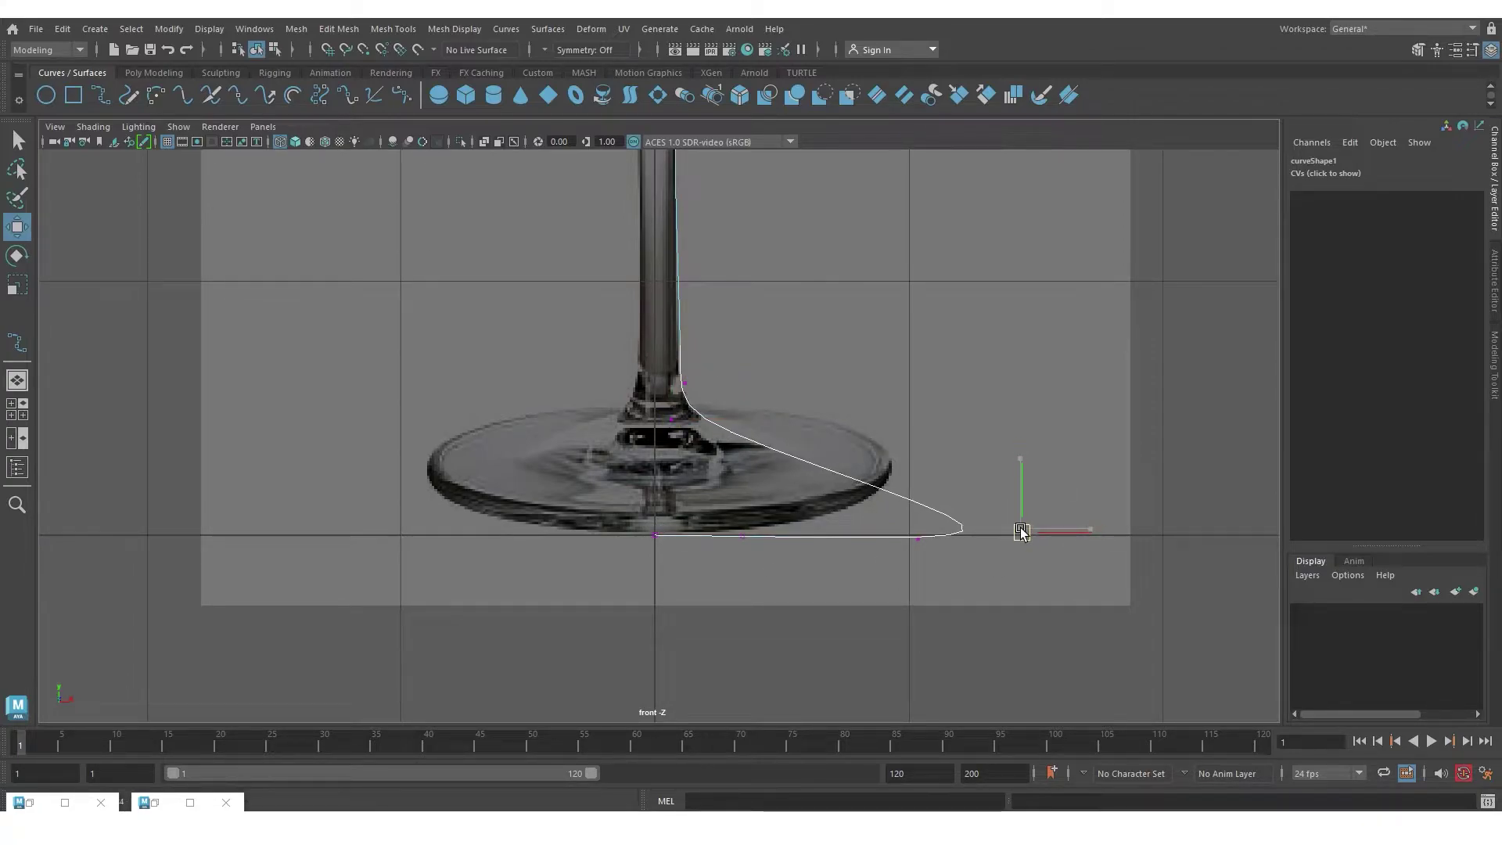
drag(880, 522, 750, 537)
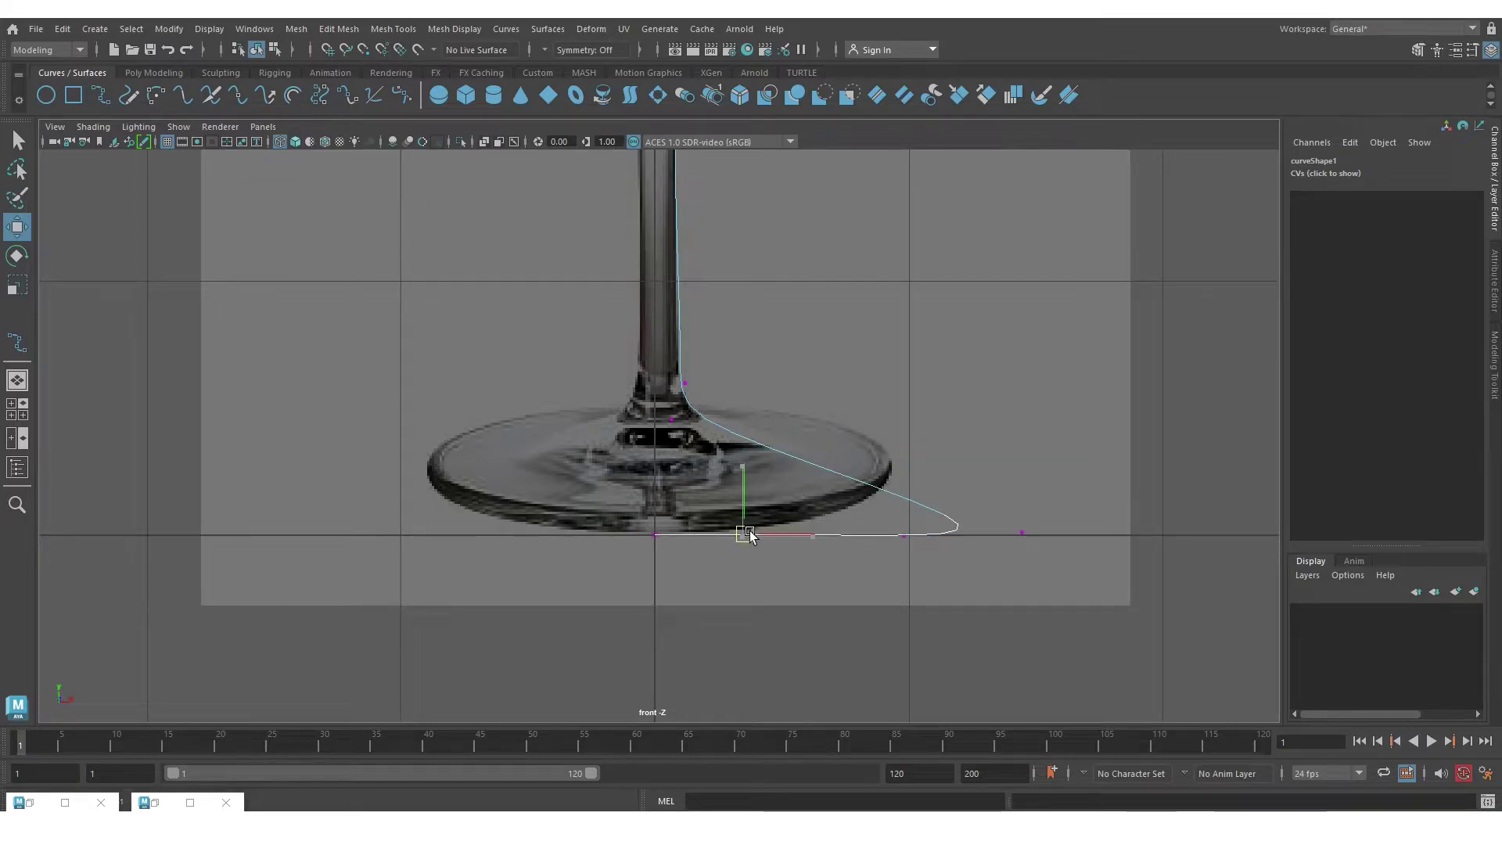
- Try repositioning the control vertices where the top of the stem meets the bowl
scroll(855, 438, down, 5)
scroll(889, 603, up, 4)
alt+middle_drag(856, 438, 817, 560)
scroll(839, 571, up, 3)
drag(767, 564, 809, 614)
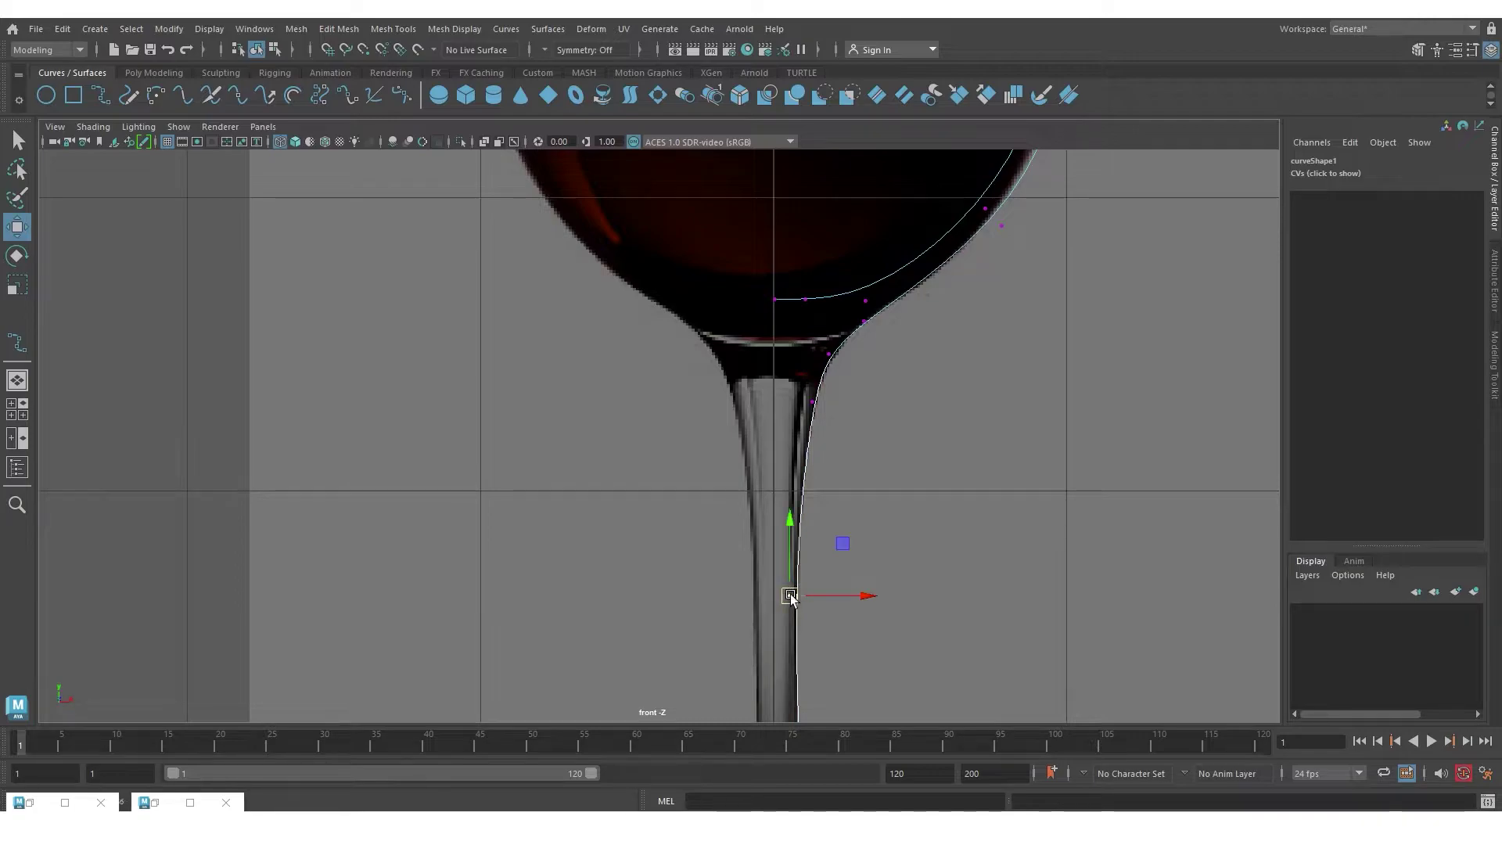
alt+middle_drag(824, 446, 797, 535)
click(801, 441)
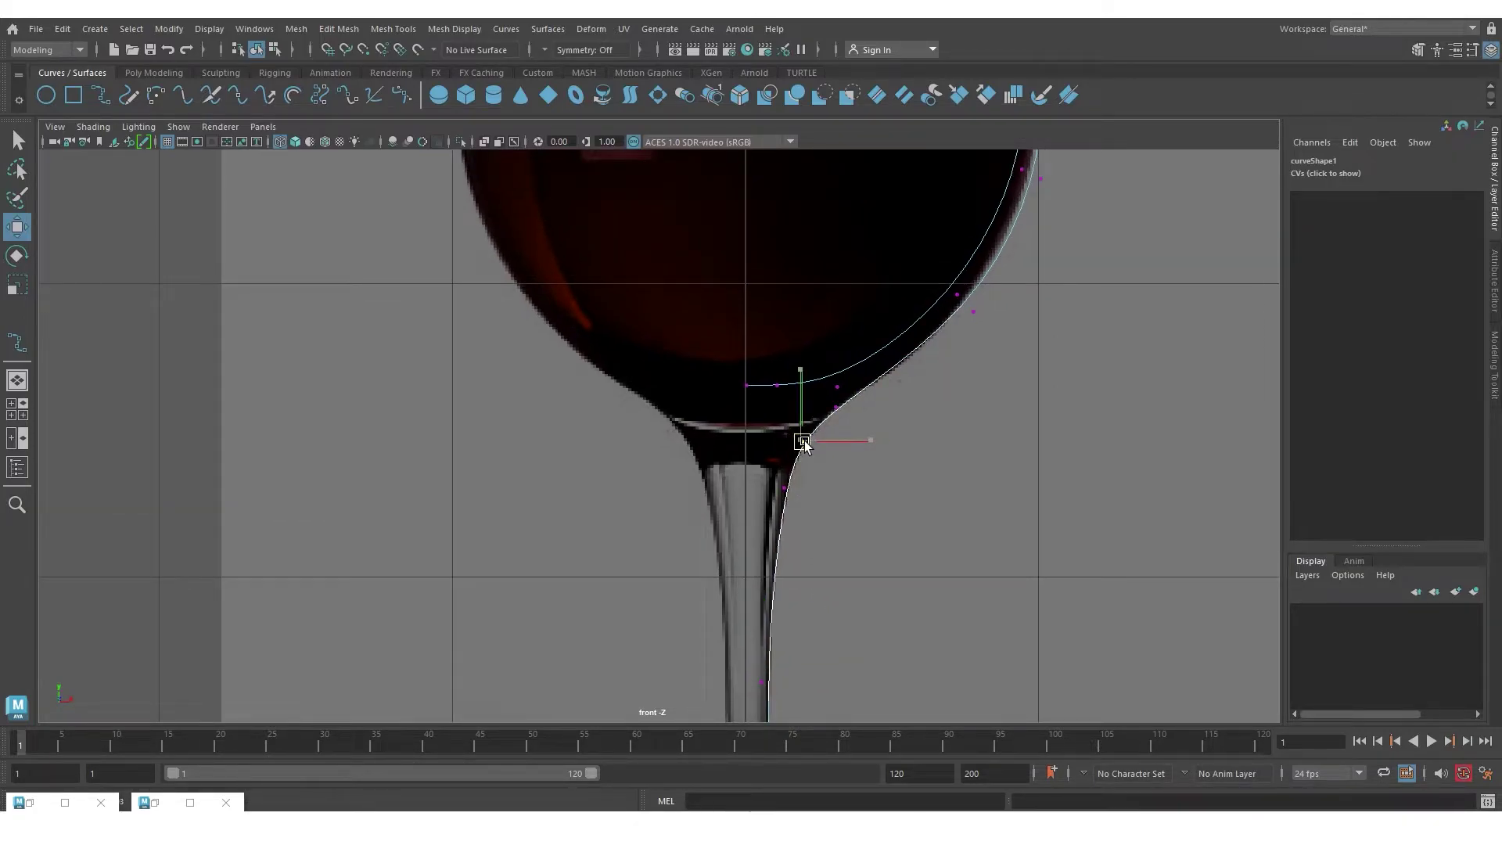
drag(804, 443, 787, 509)
key(ctrl+z)
- Move the outer control vertices of the lower bowl to follow the glass outline in the reference image
alt+middle_drag(861, 477, 848, 535)
alt+middle_drag(912, 453, 870, 518)
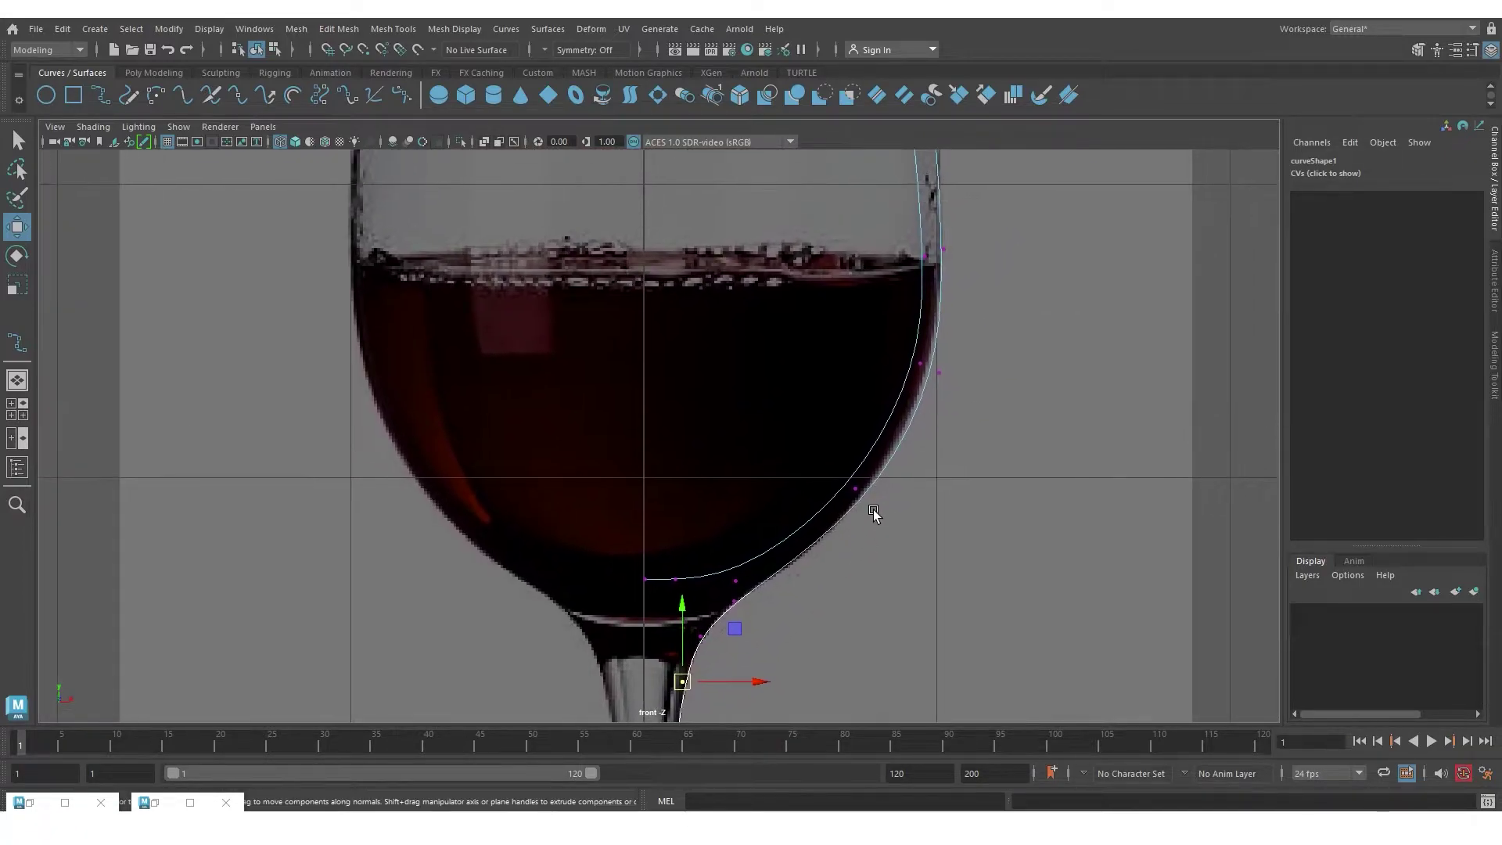
click(735, 603)
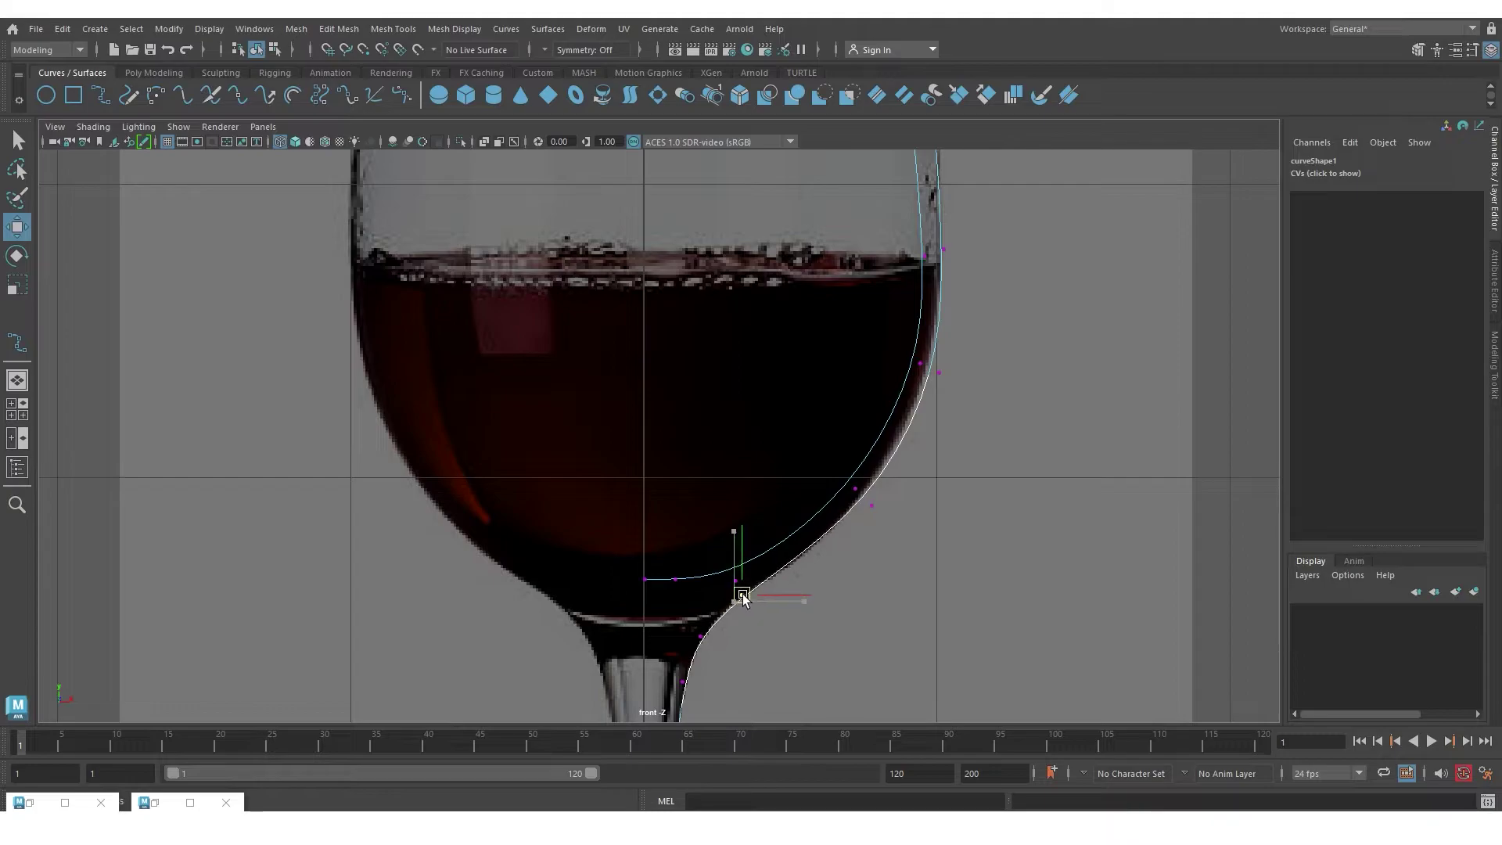
click(871, 505)
drag(871, 506, 838, 545)
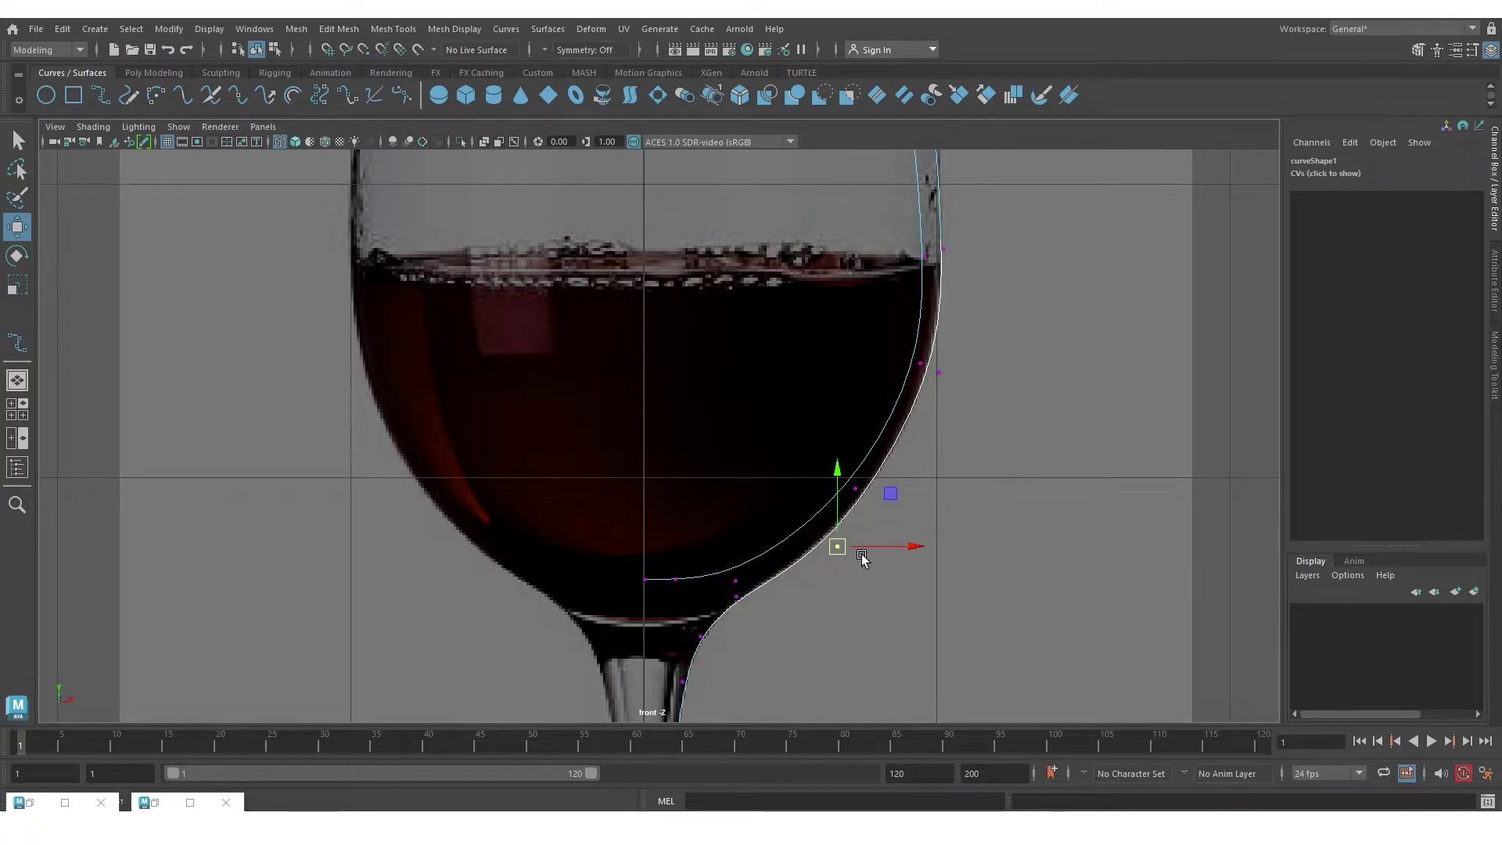
- Move the inner wall's lower-bowl control vertex down and inward, and refine the control vertices higher up the bowl
click(855, 489)
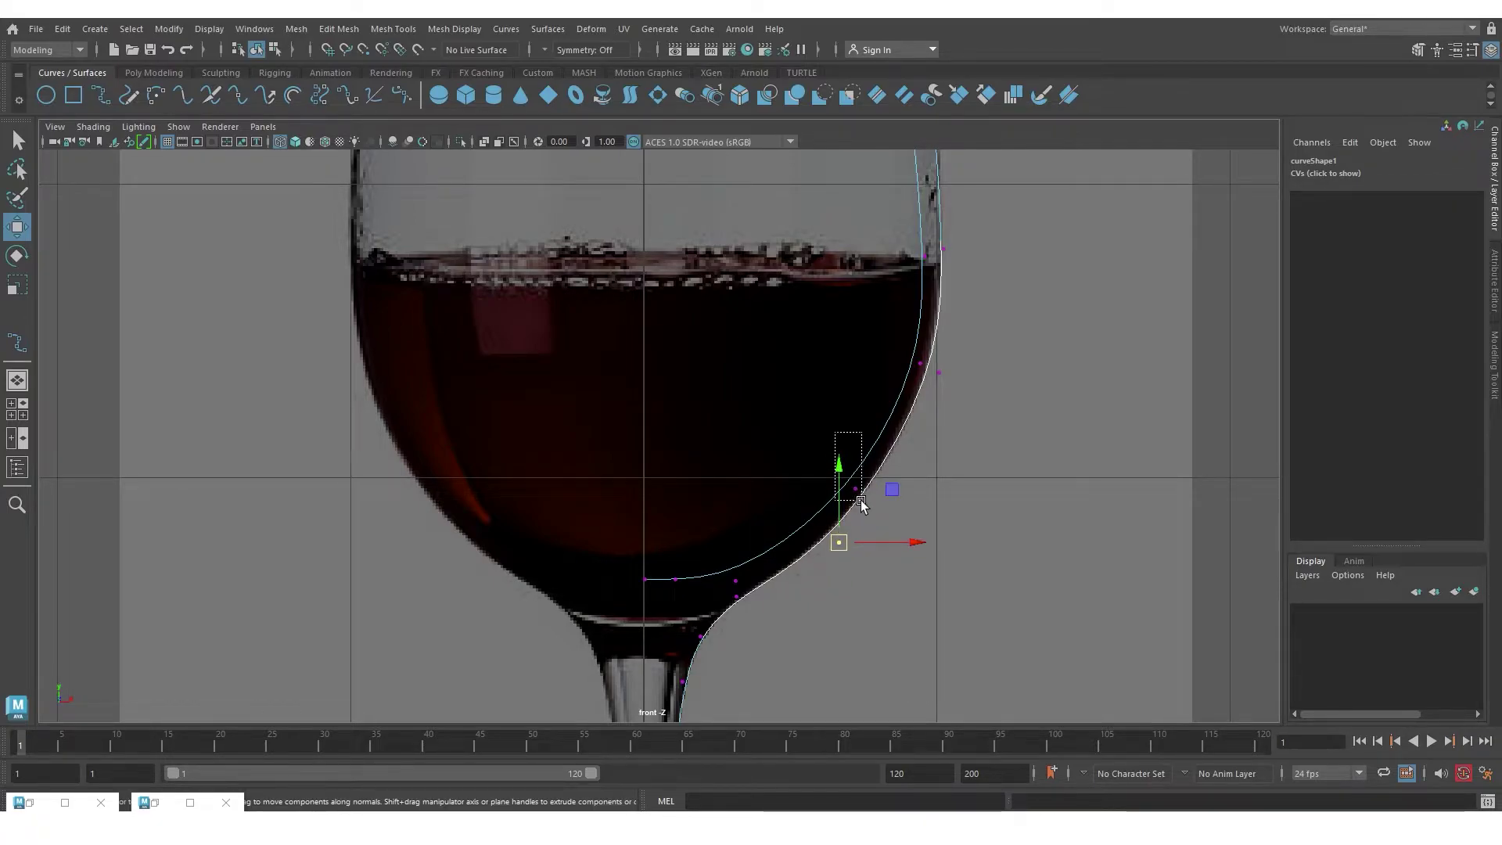
drag(855, 489, 832, 525)
alt+middle_drag(1026, 467, 969, 650)
alt+middle_drag(943, 507, 938, 531)
drag(864, 463, 865, 461)
alt+middle_drag(898, 366, 875, 630)
drag(815, 537, 831, 554)
- Adjust the inner end vertex, select both end control vertices on the centre line and scale them into vertical alignment
click(803, 415)
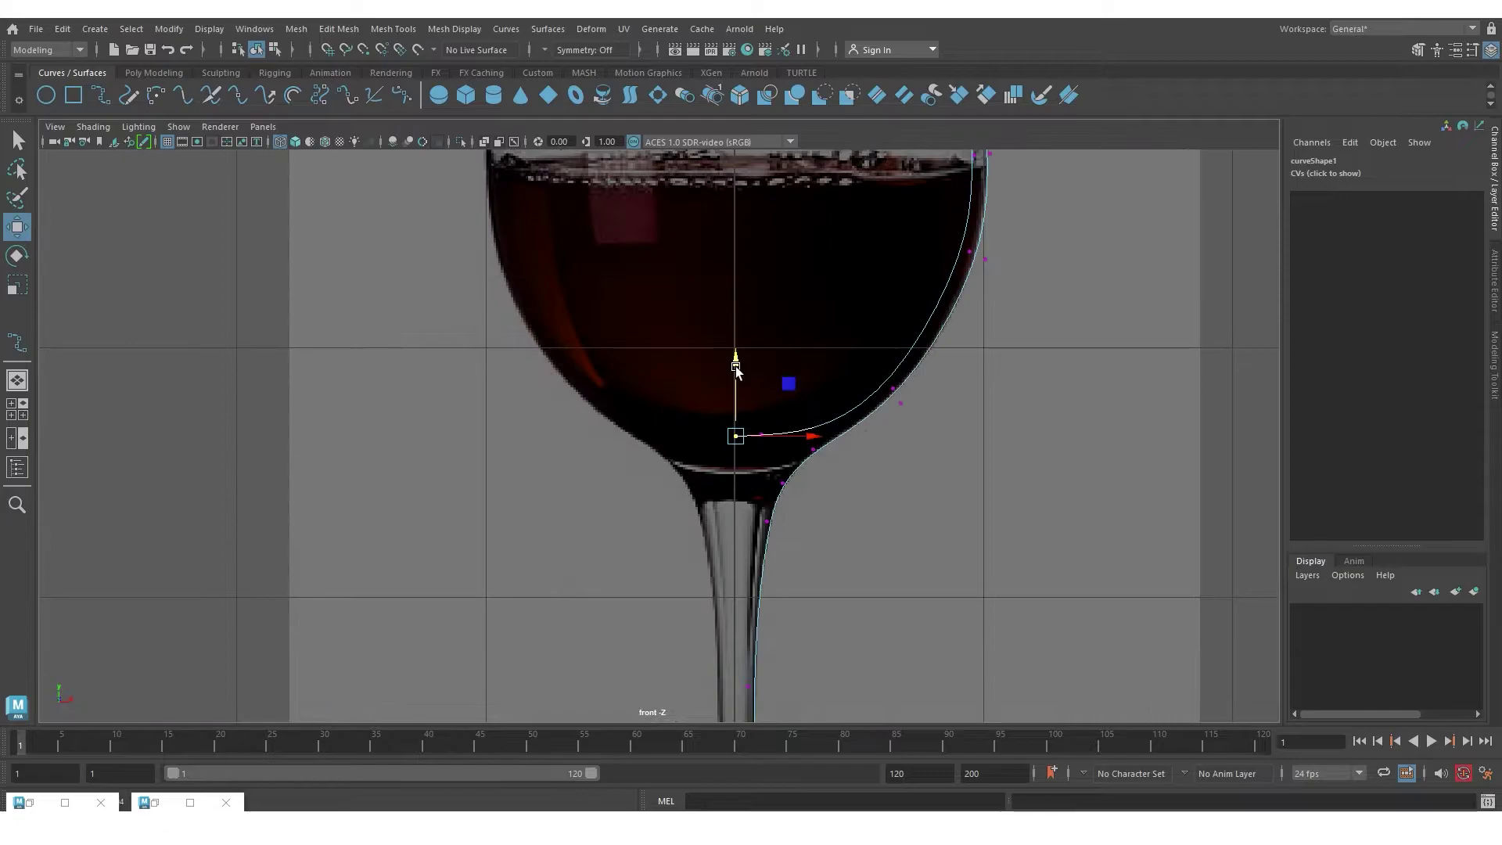
drag(736, 367, 737, 368)
alt+middle_drag(767, 702, 833, 223)
shift+drag(789, 589, 818, 628)
scroll(823, 556, down, 7)
scroll(823, 557, down, 2)
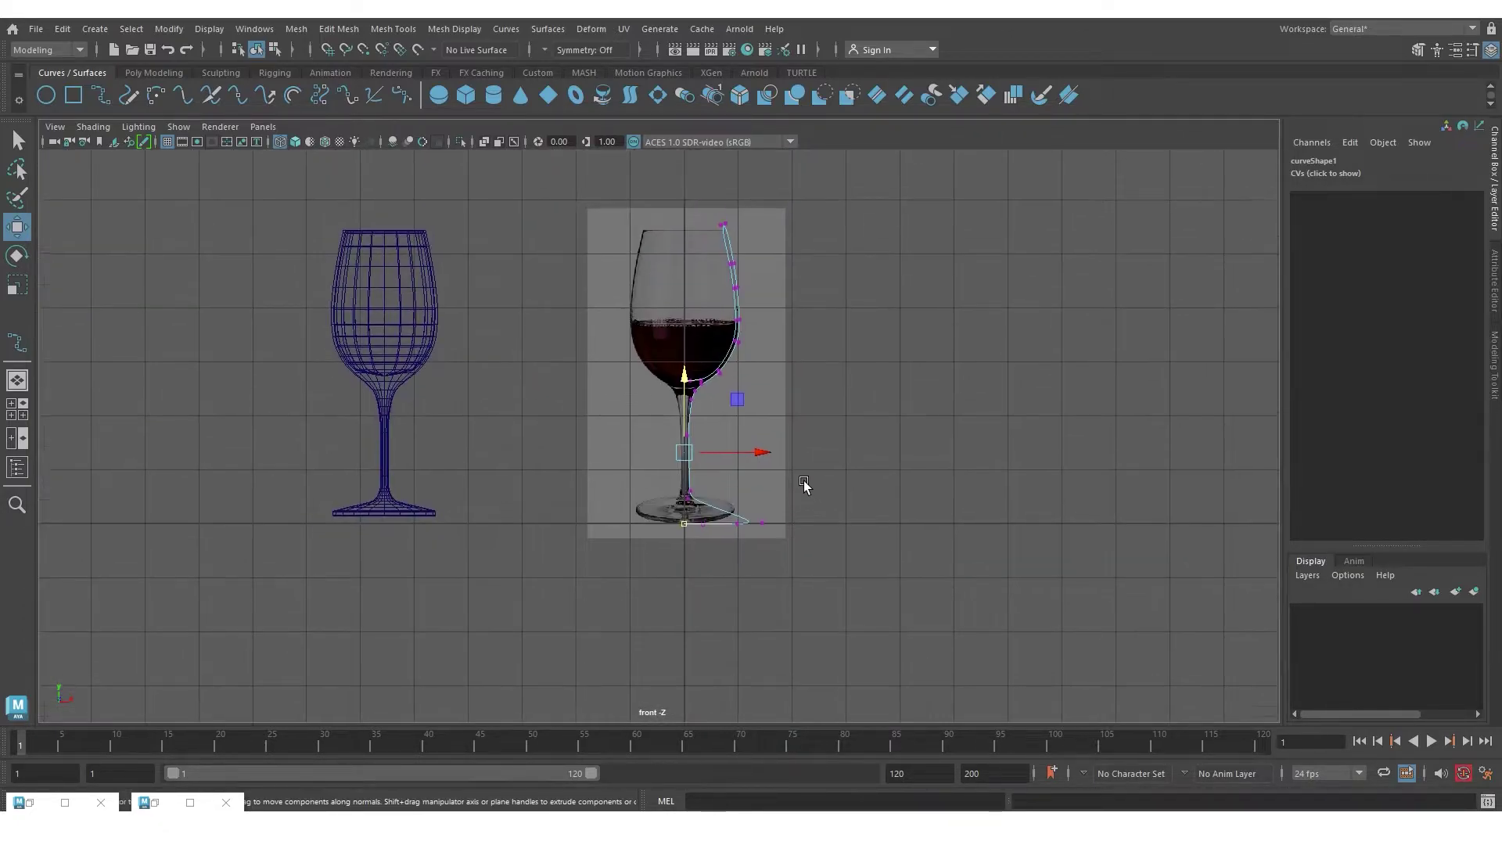
scroll(805, 490, up, 5)
key(r)
drag(800, 481, 633, 467)
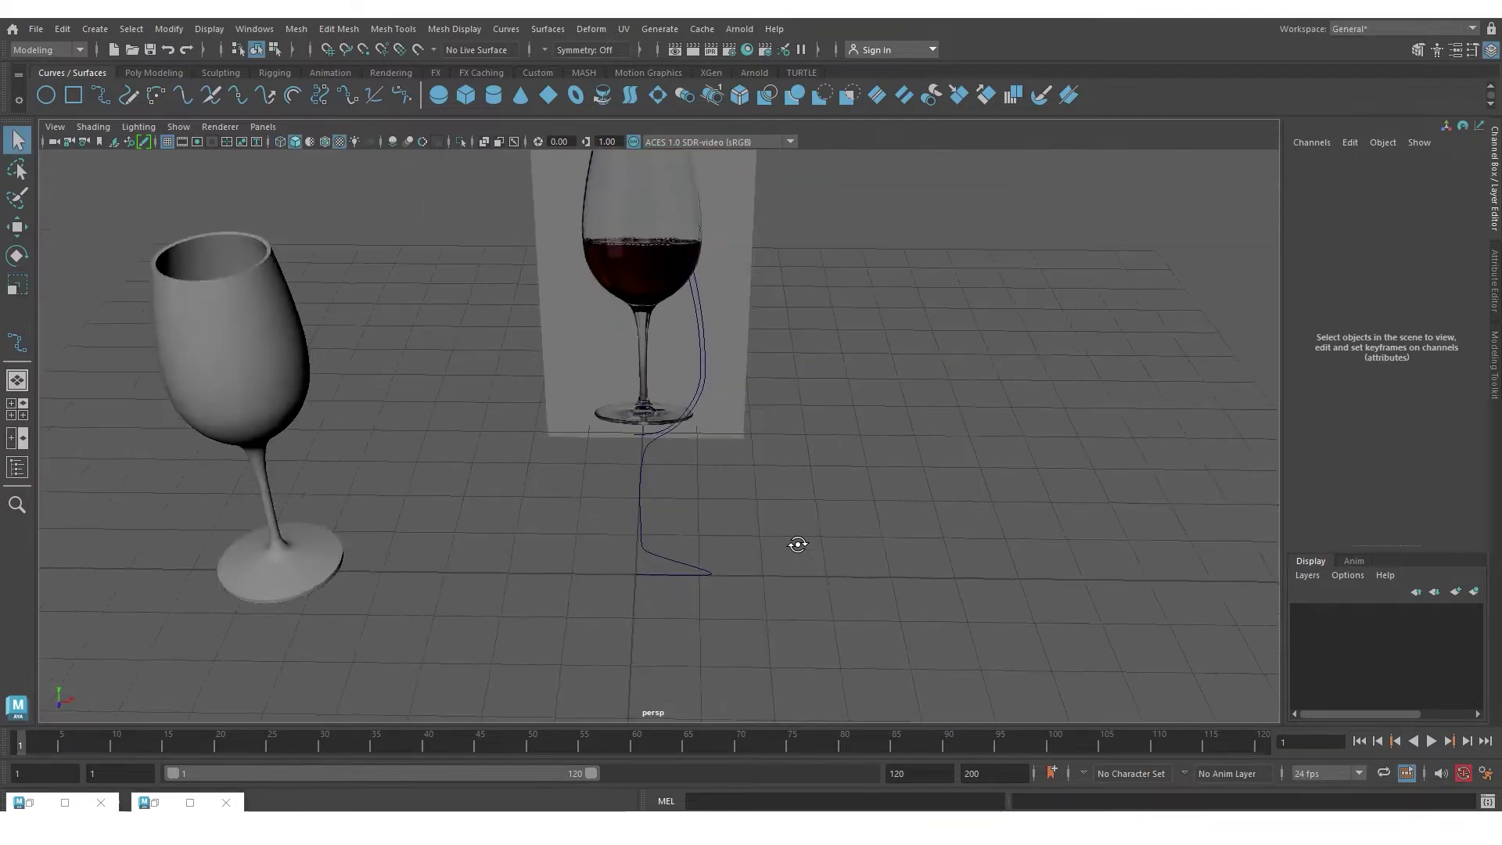
- Select the finished profile curve in the perspective view and open the Revolve options
alt+drag(795, 543, 742, 432)
click(734, 423)
alt+drag(734, 378, 762, 418)
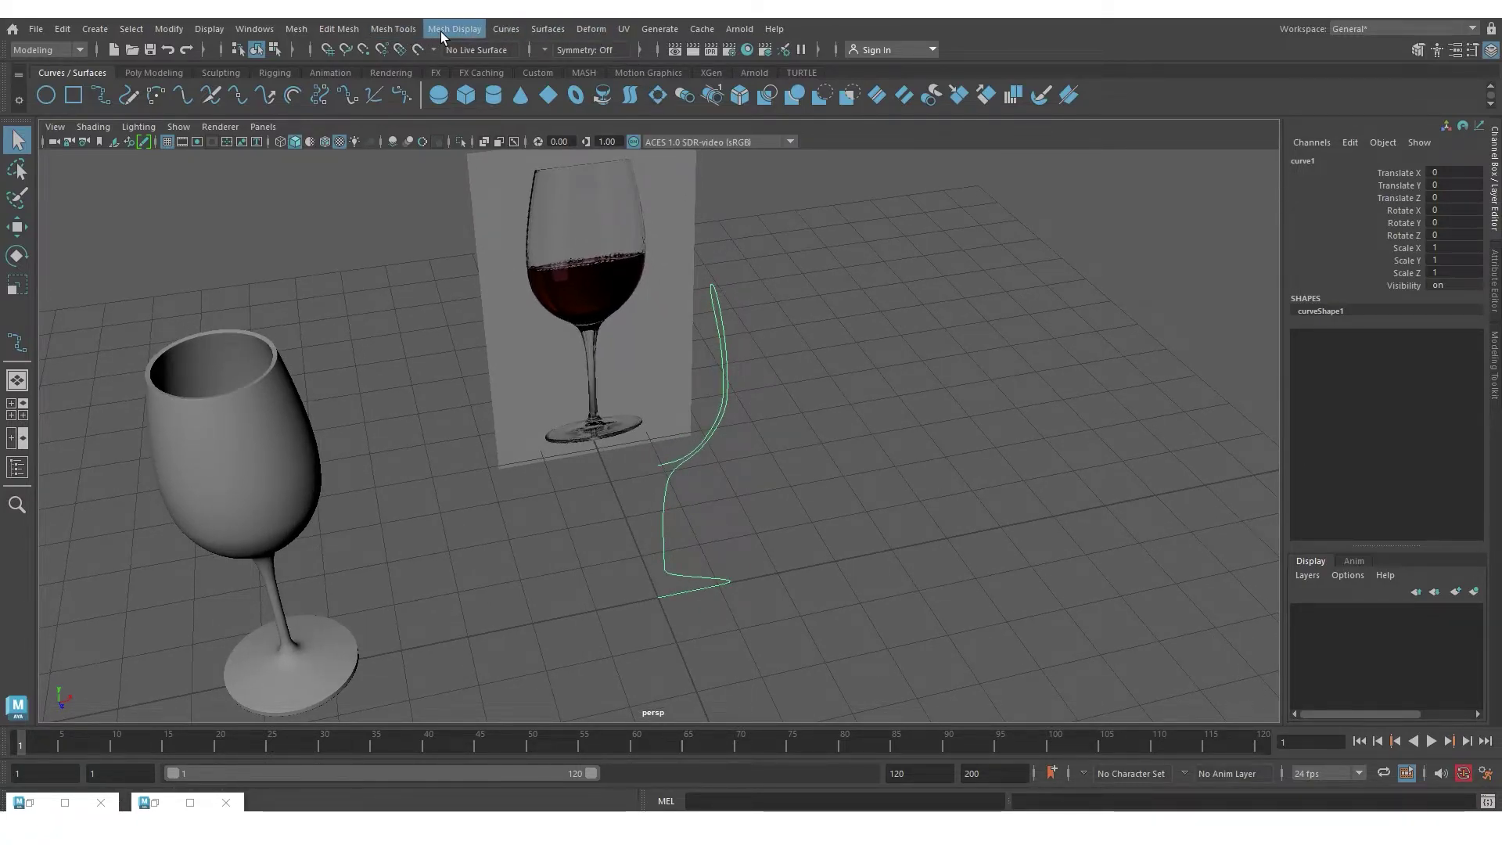
click(537, 30)
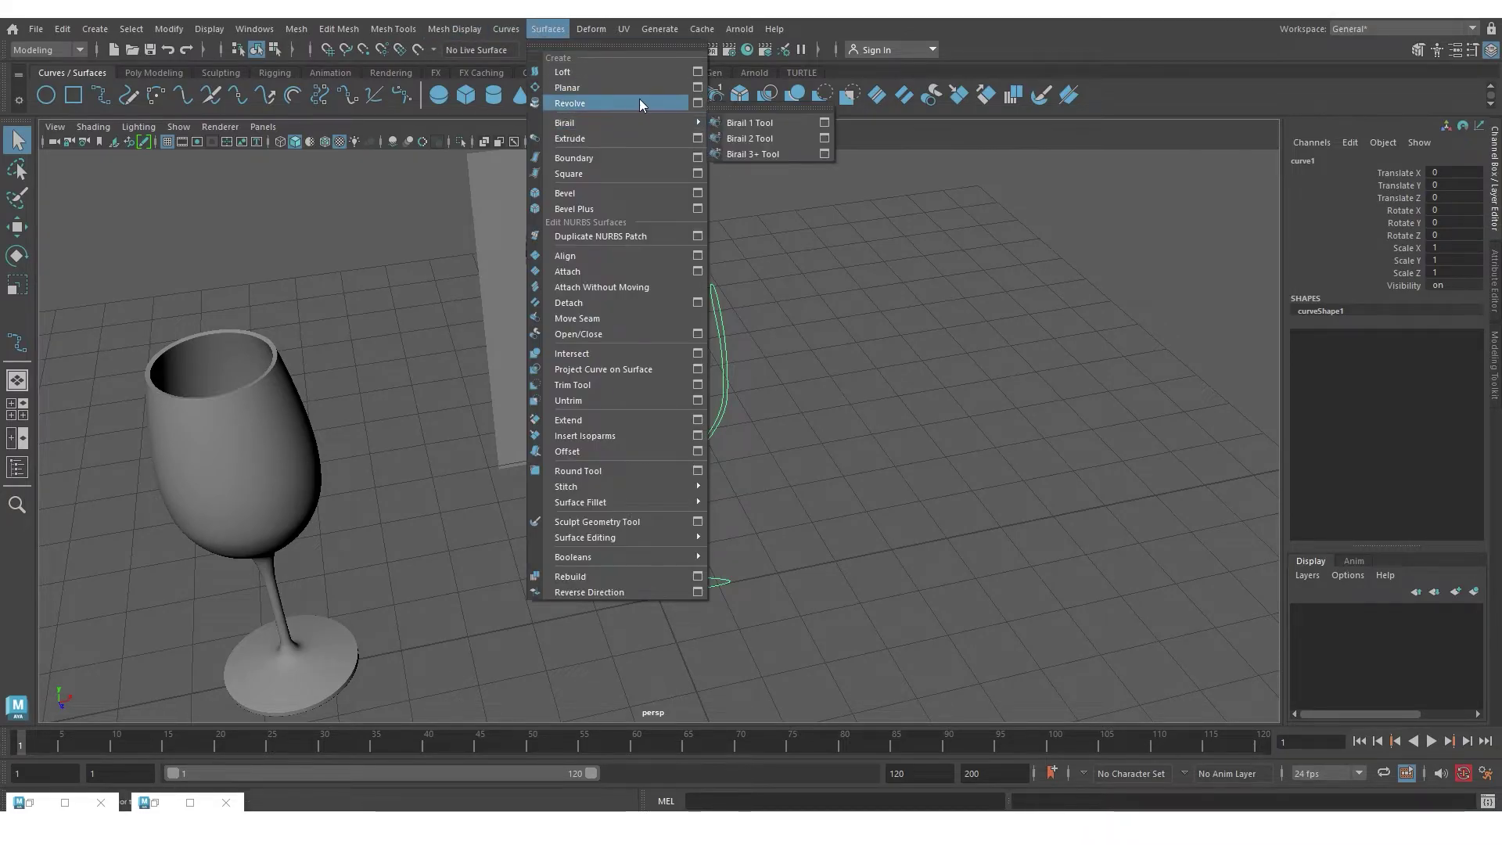
click(696, 101)
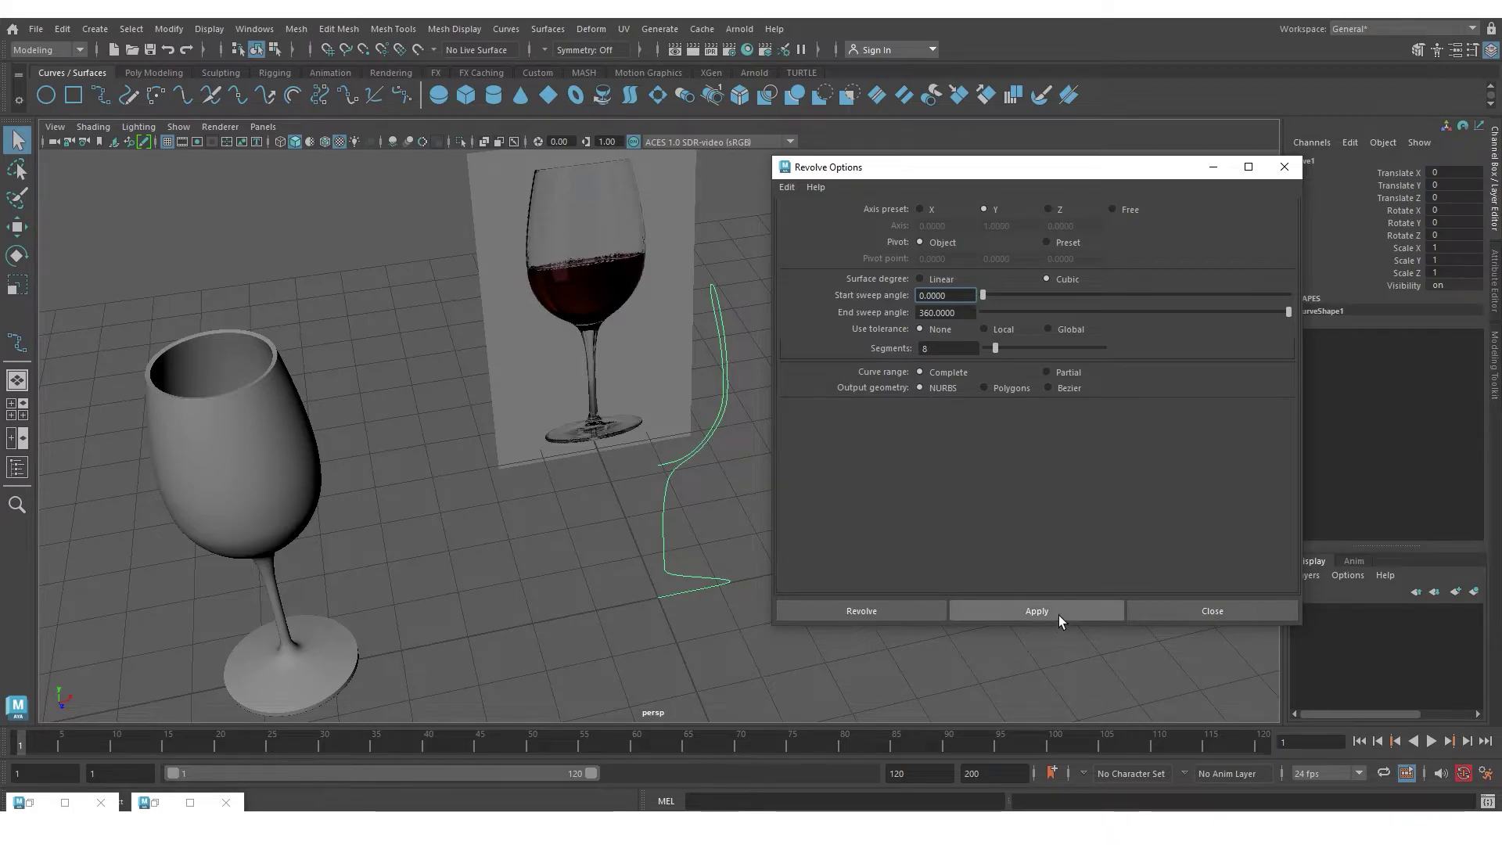
- Try revolving the curve 360 degrees about the Y axis with NURBS output, and undo it
click(1021, 610)
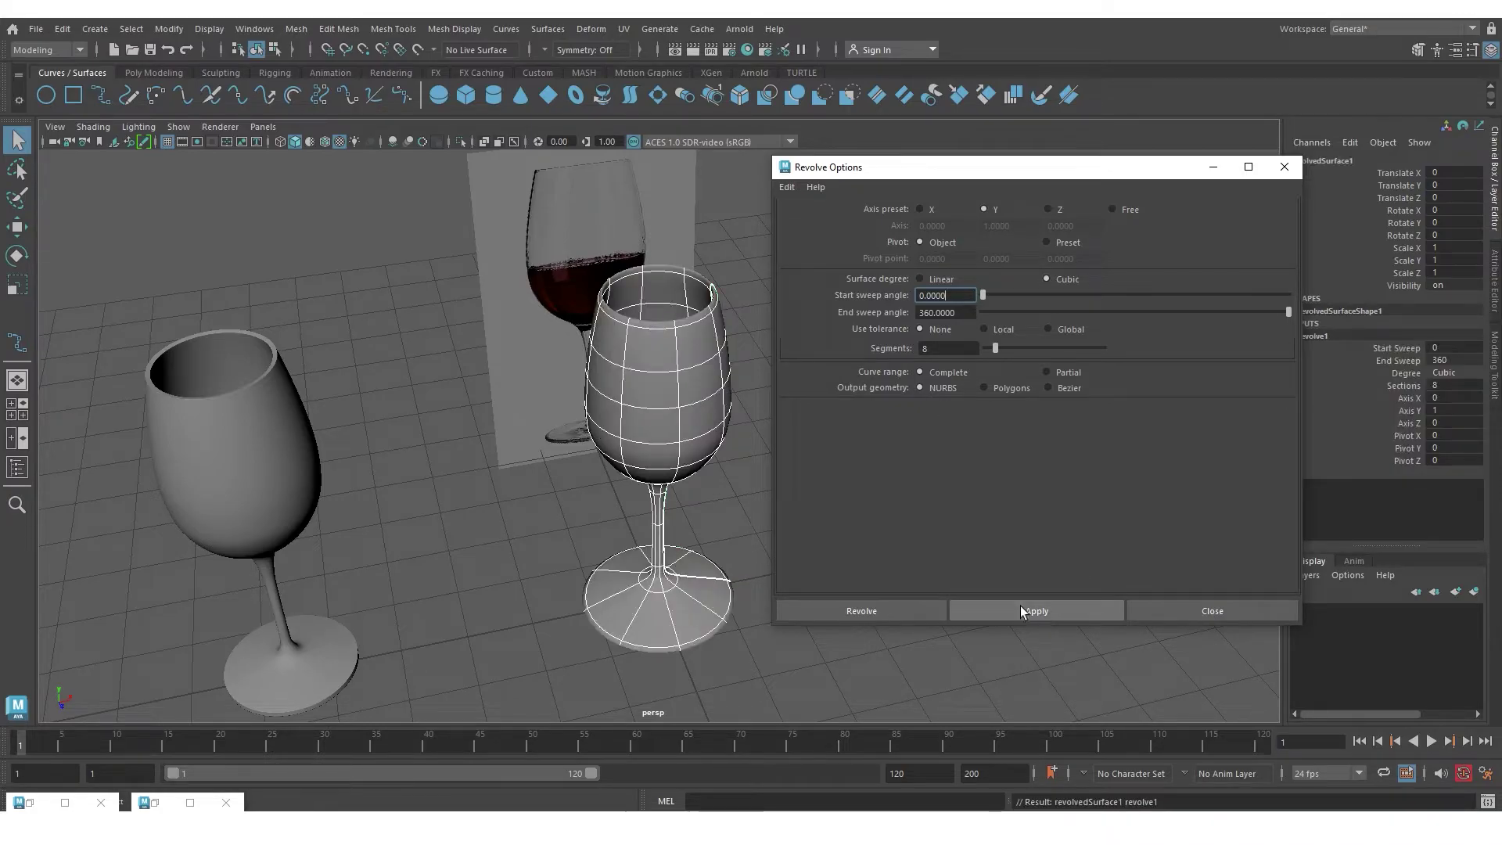
click(747, 478)
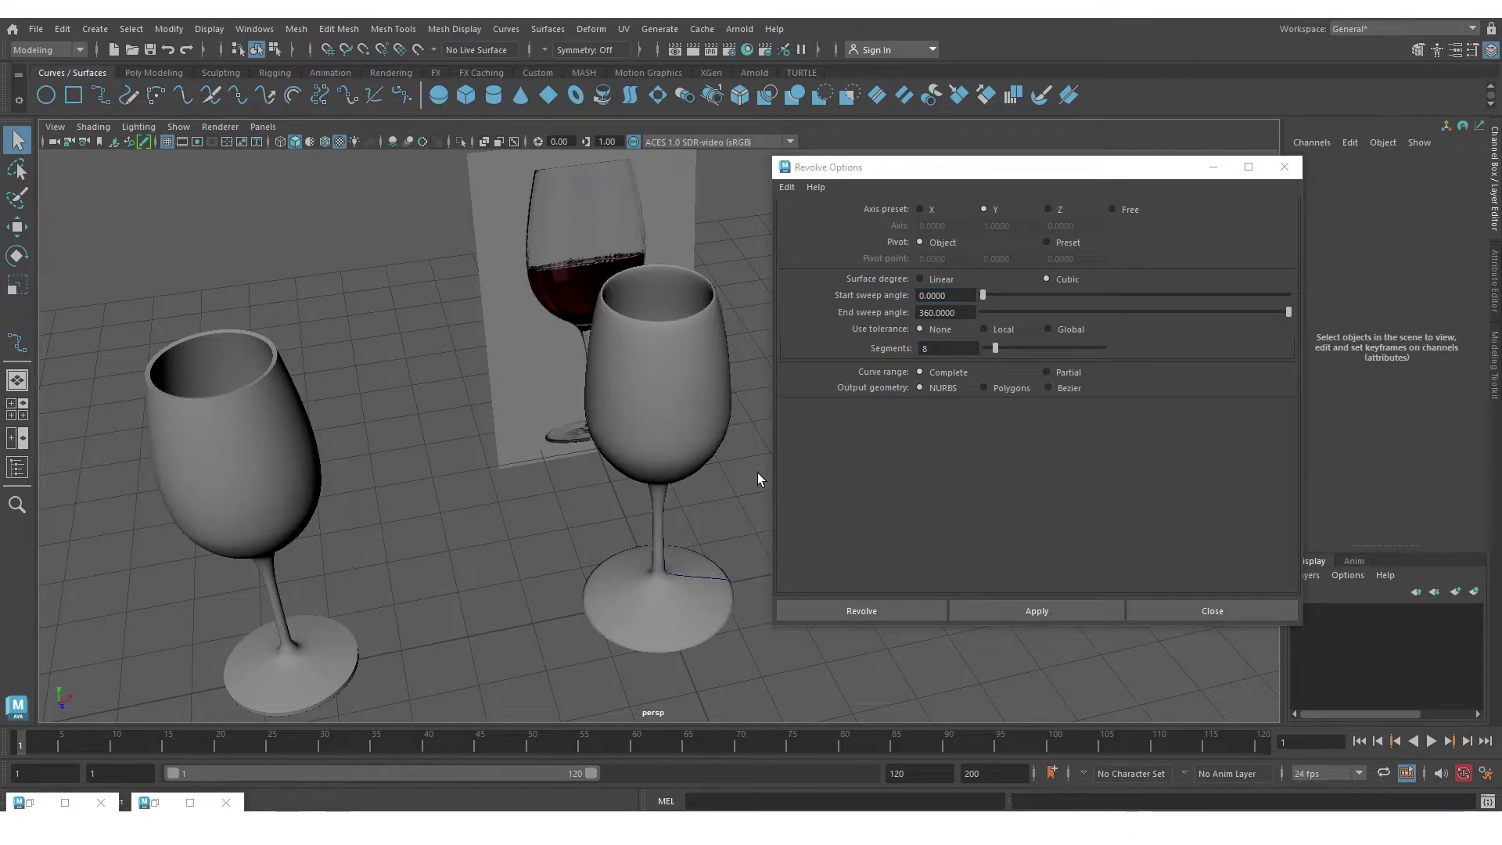
key(ctrl+z)
key(ctrl+z)
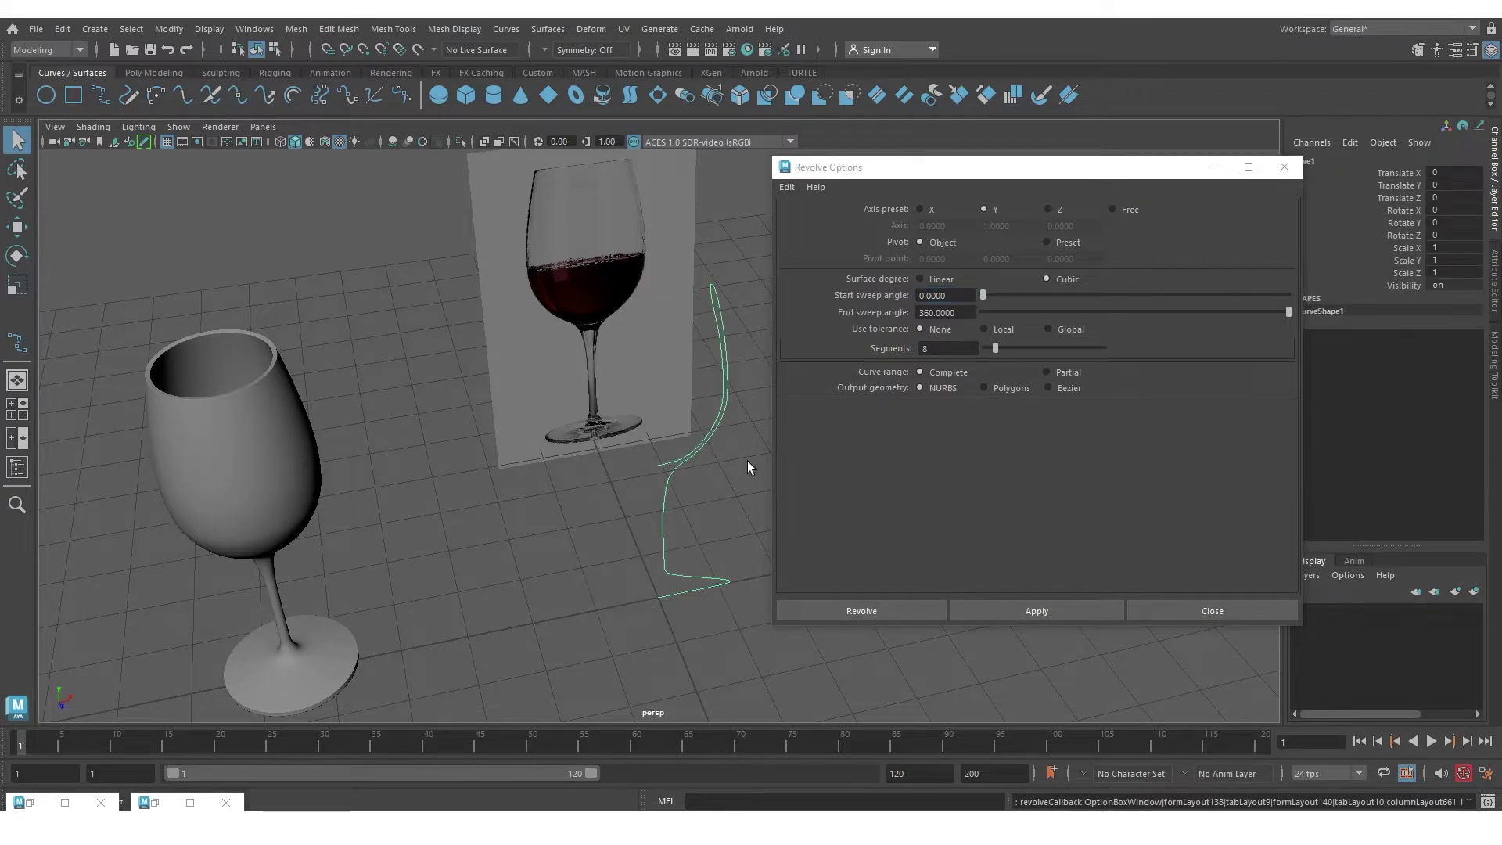
- Revolve the curve about the Y axis with Polygons output, Quads type and Count tessellation of 1000, and close the options
click(983, 388)
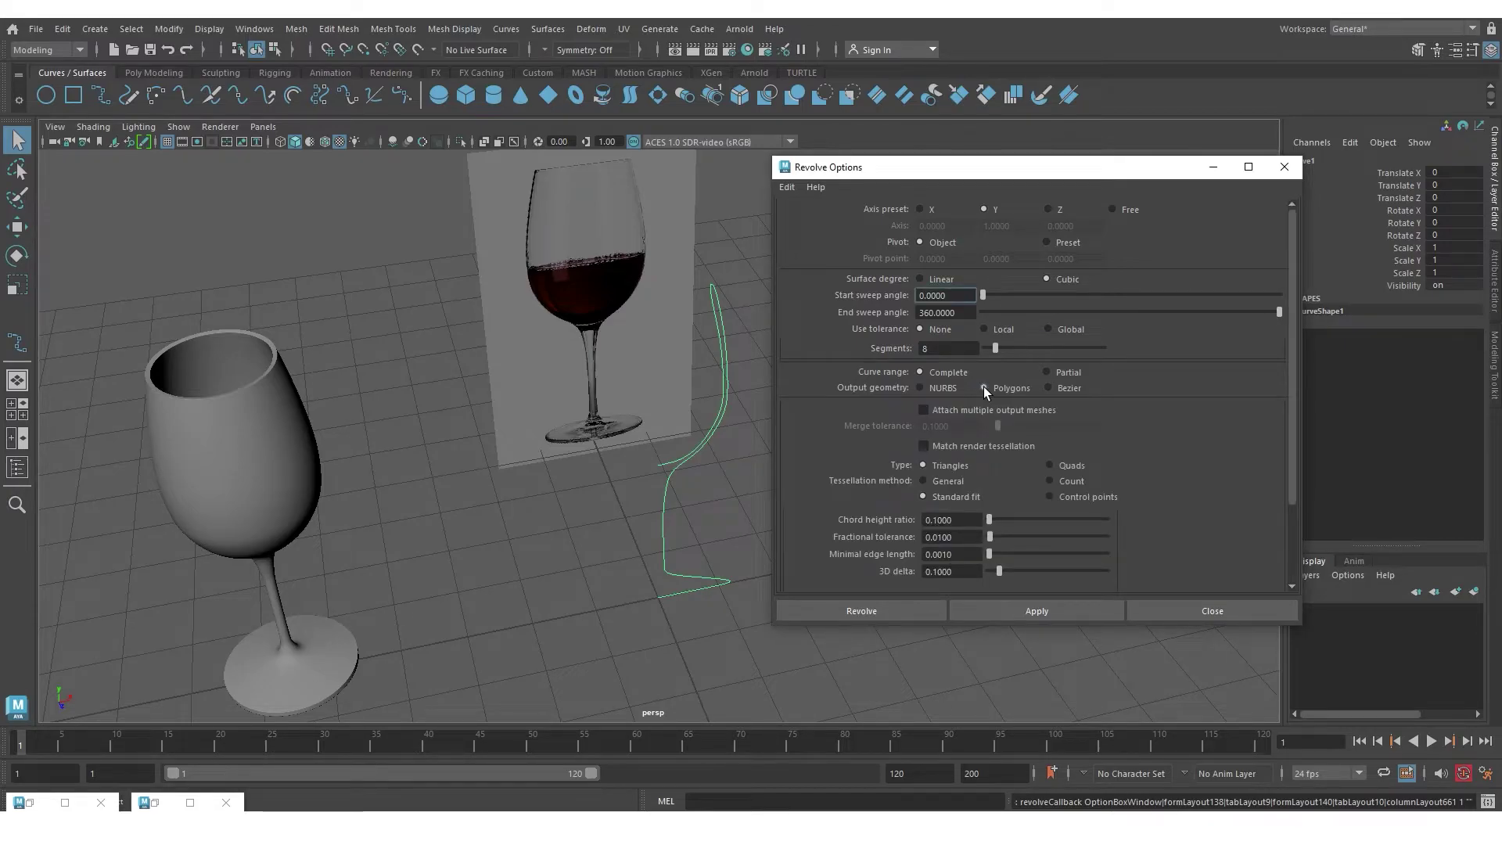
click(1052, 478)
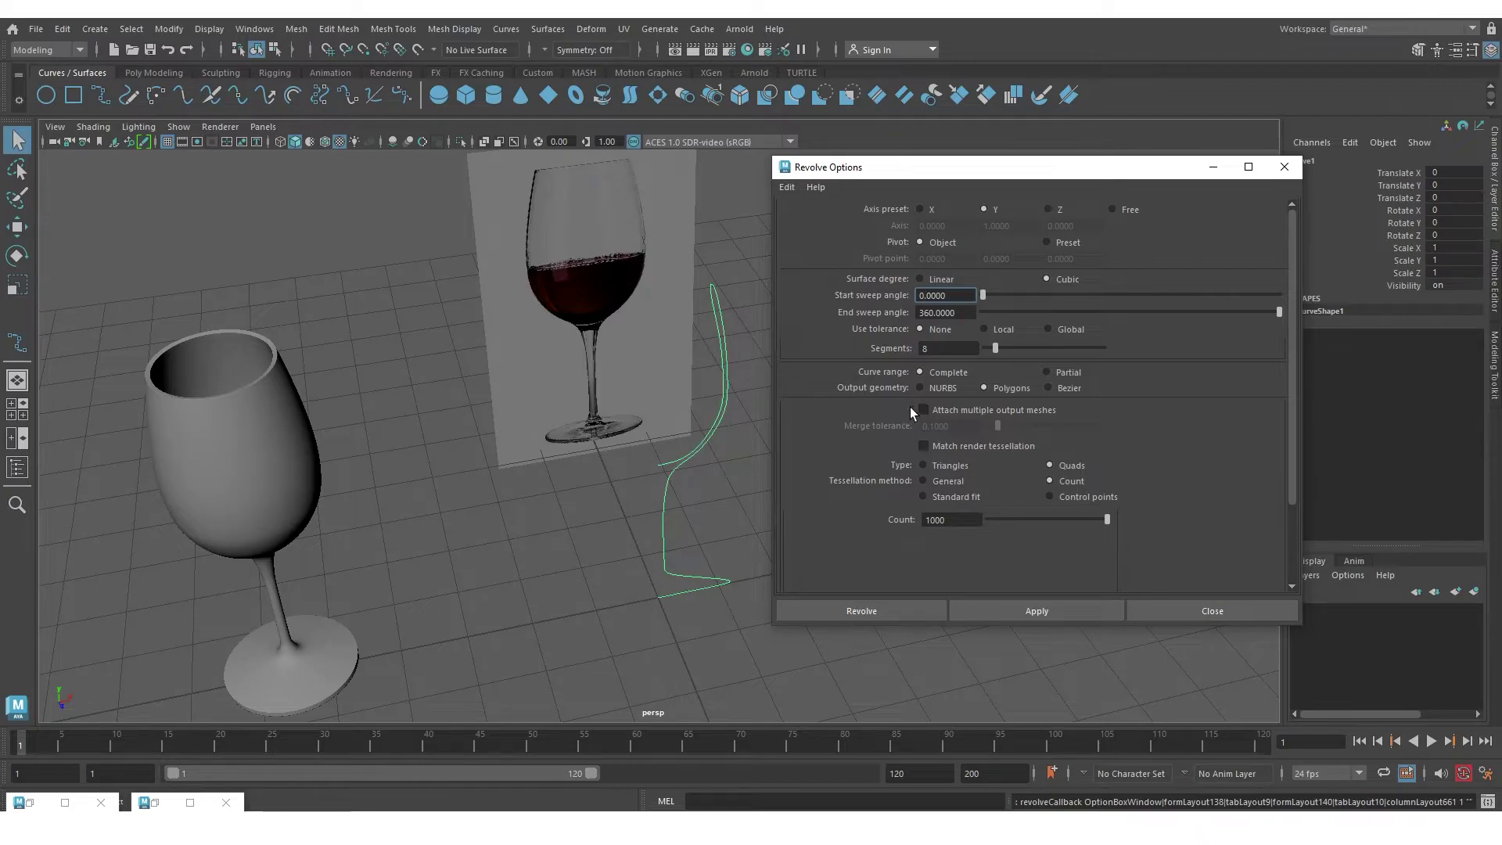
click(1077, 613)
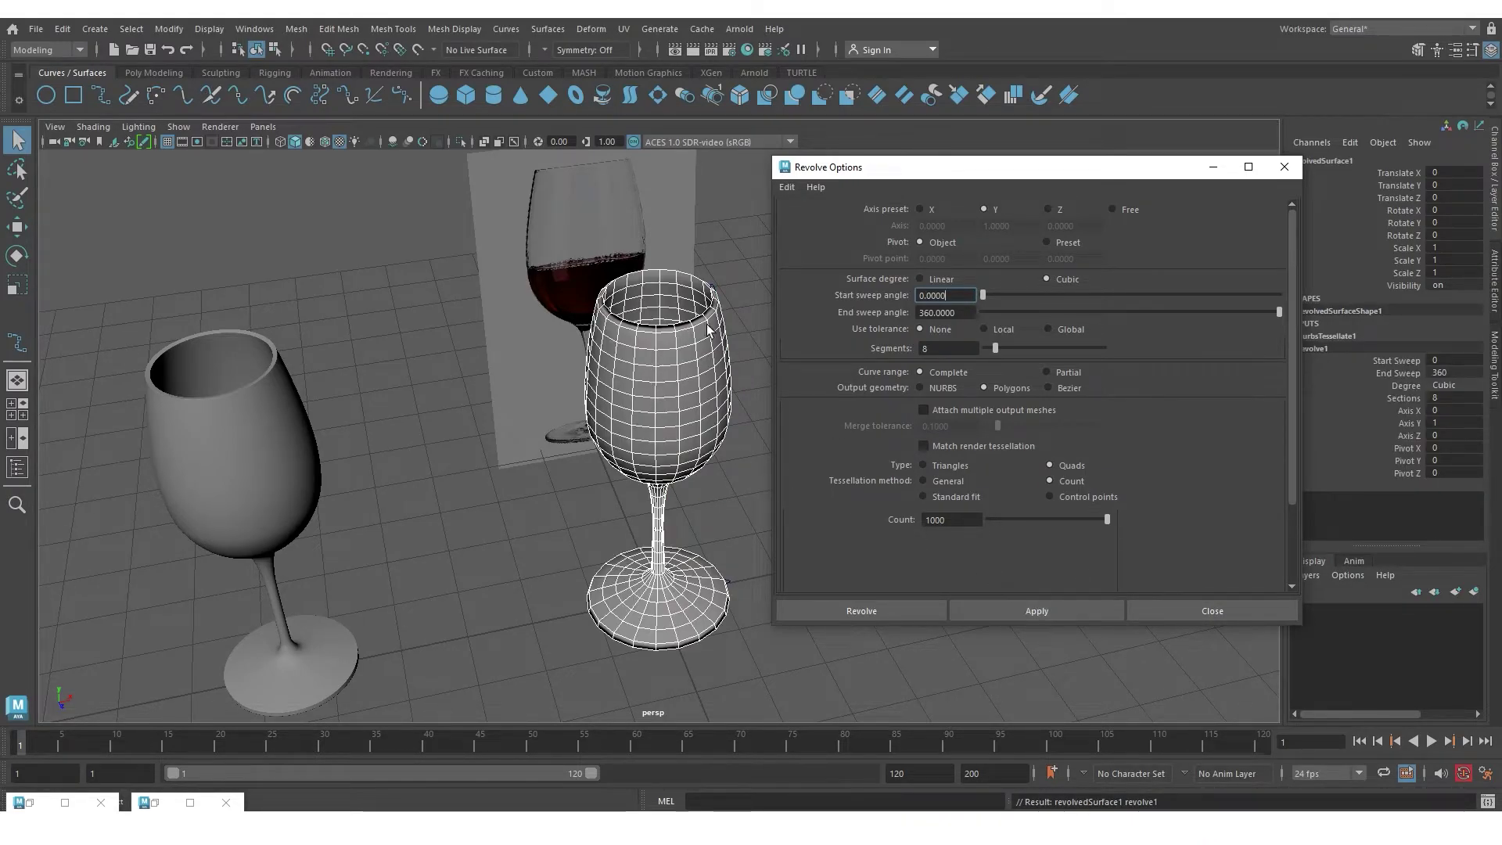
click(1189, 606)
click(809, 541)
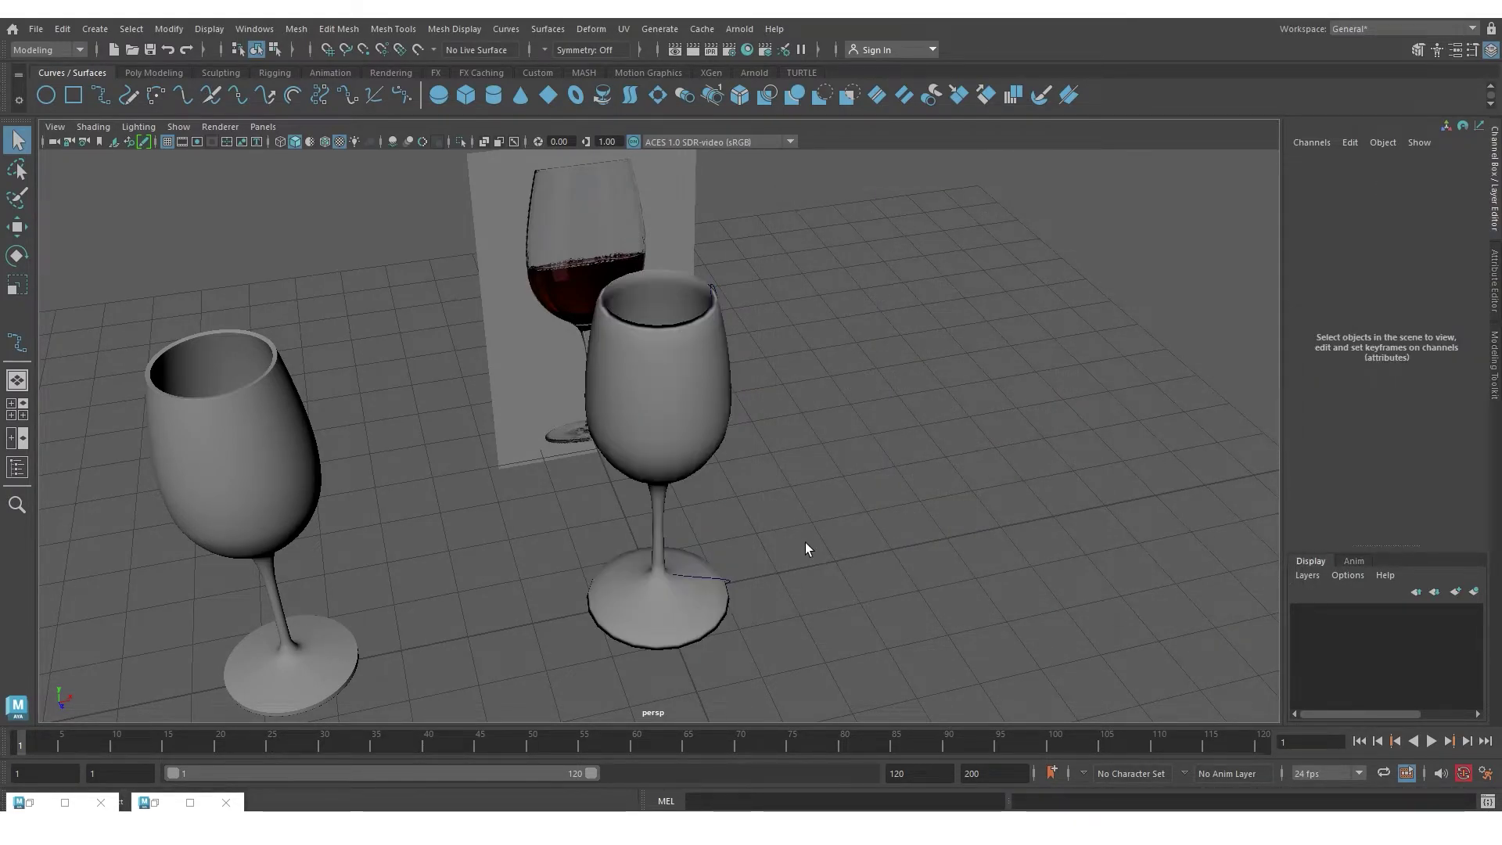
- Examine the revolved glass's rim, bowl, stem and foot from several angles
alt+drag(809, 541, 767, 497)
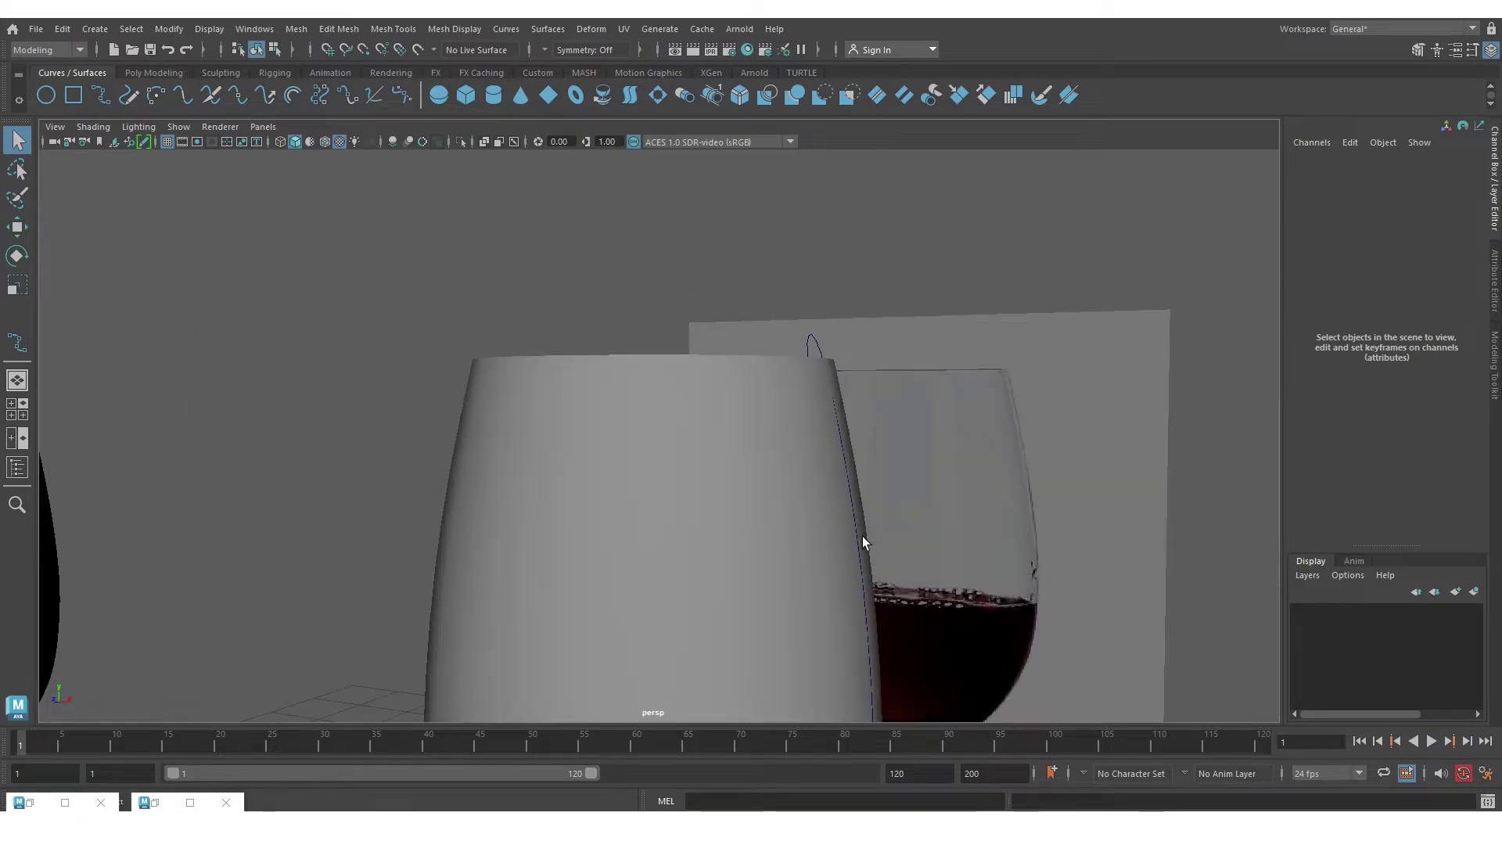
scroll(858, 539, down, 6)
alt+drag(860, 570, 897, 567)
alt+middle_drag(898, 568, 909, 401)
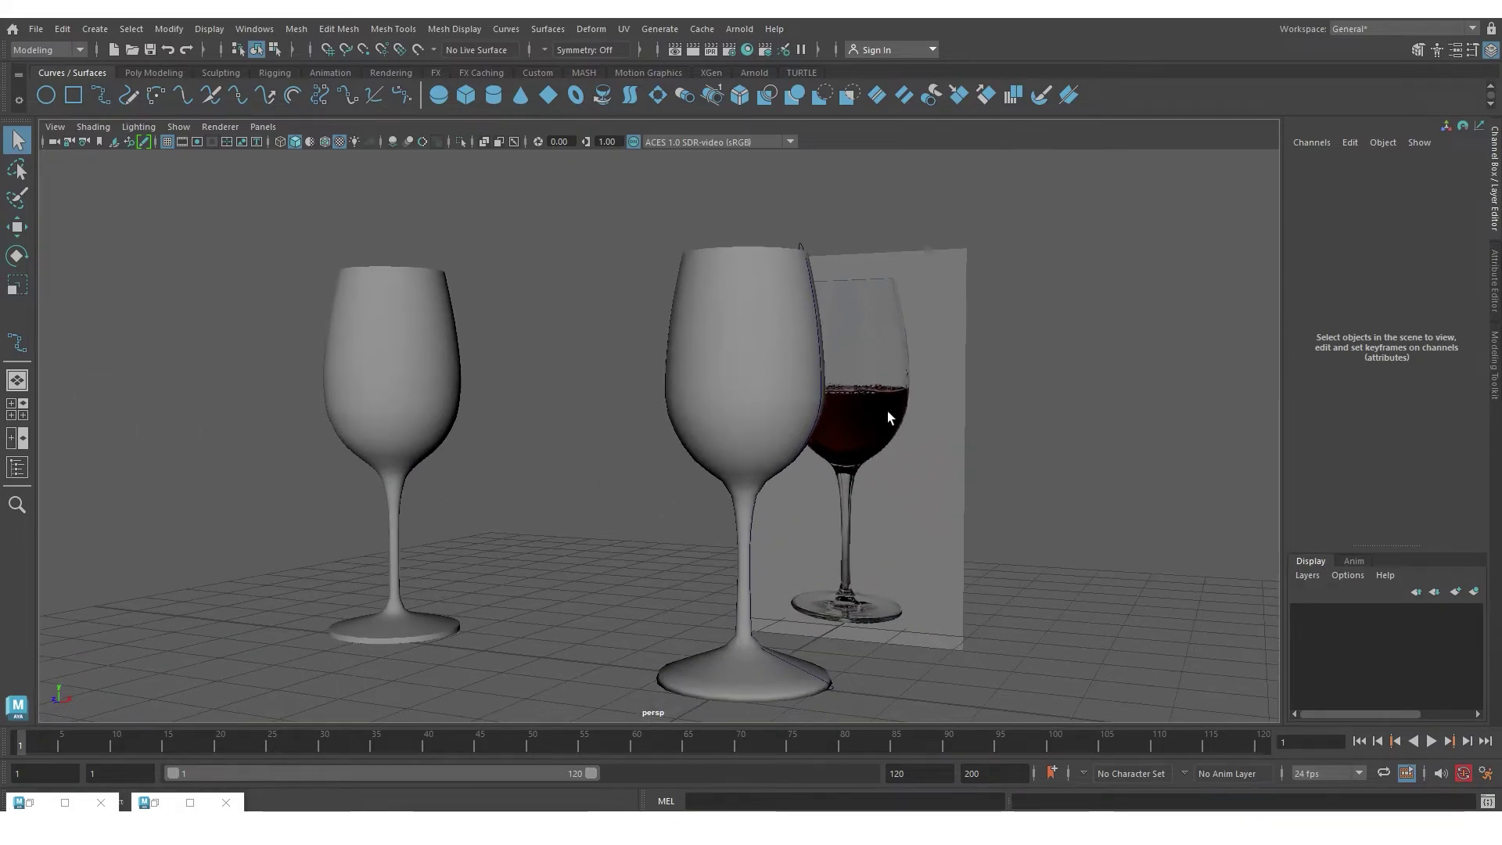
alt+drag(909, 400, 844, 435)
alt+middle_drag(835, 434, 831, 419)
mouse_move(288, 357)
alt+mouse_down()
mouse_move(311, 362)
mouse_move(298, 371)
alt+mouse_up()
alt+middle_drag(822, 509, 731, 385)
alt+drag(730, 385, 688, 356)
alt+right_drag(513, 368, 778, 310)
alt+middle_drag(777, 310, 778, 460)
alt+drag(777, 461, 710, 383)
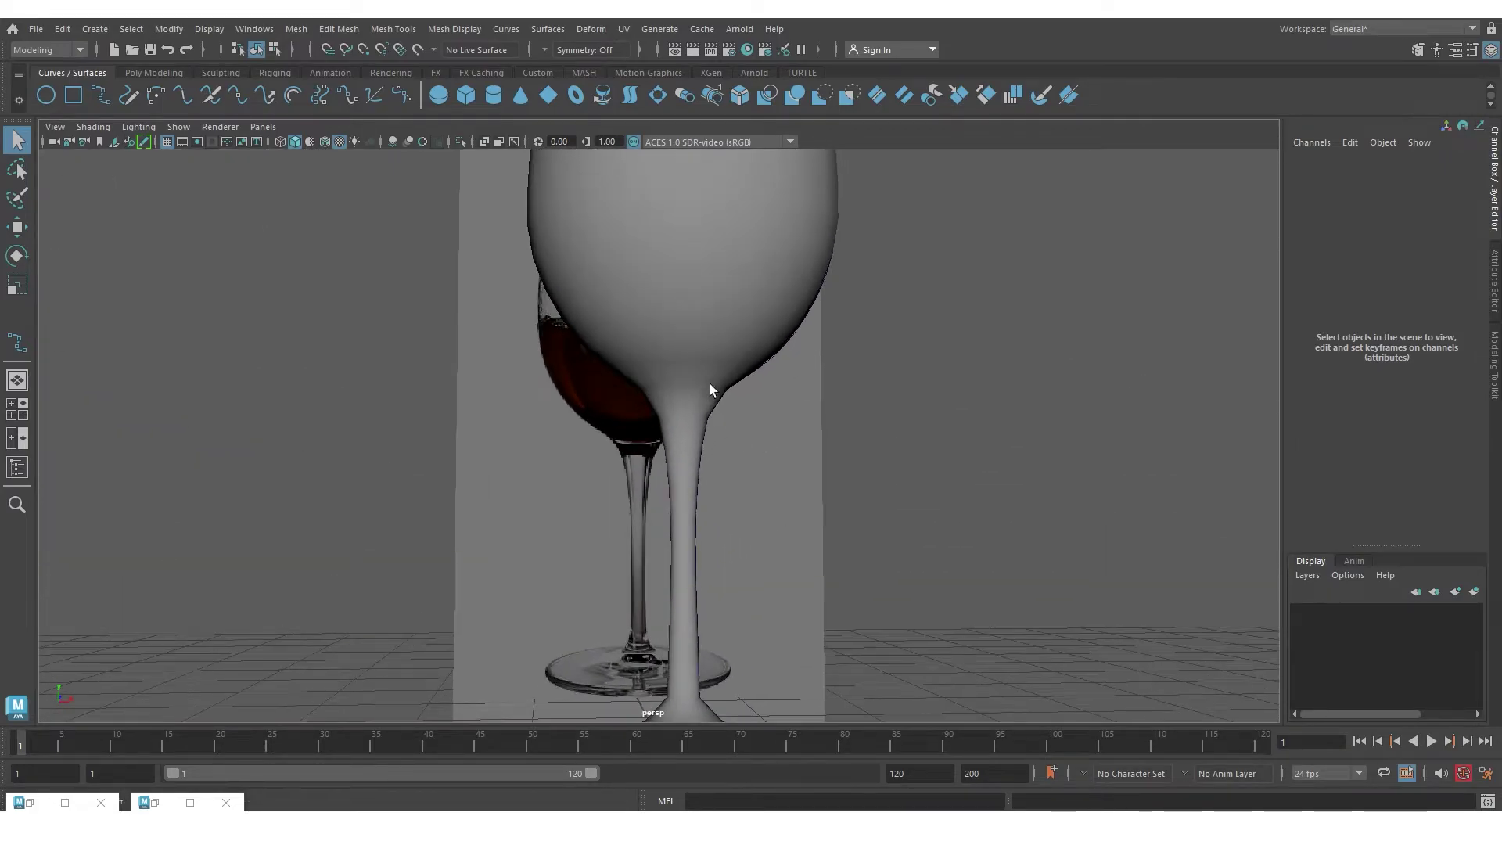
- Select the revolved glass and switch it to face selection at the foot
click(710, 385)
alt+drag(819, 626, 745, 494)
right_click(744, 494)
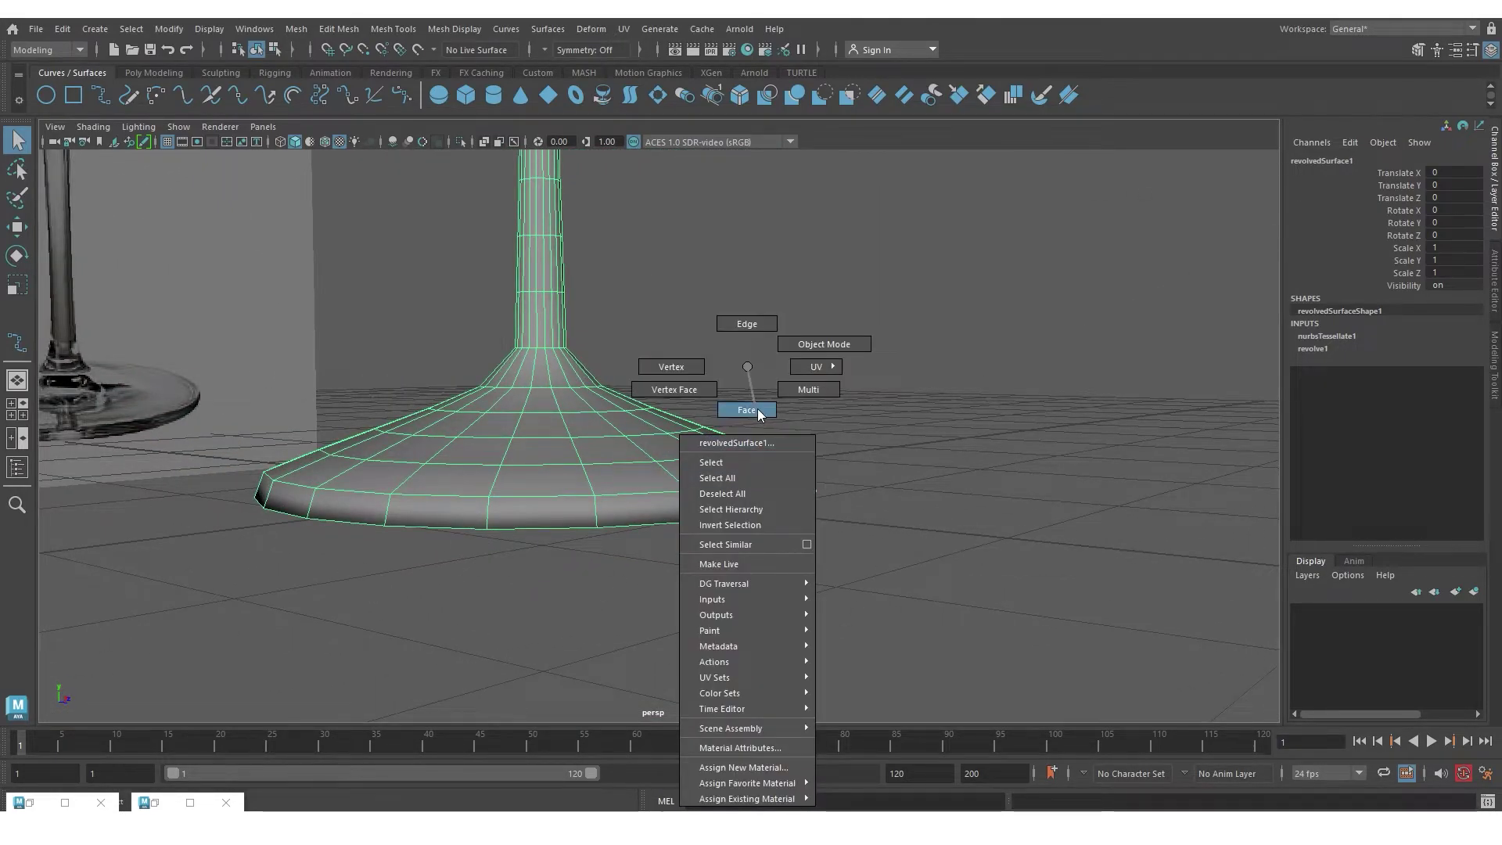
right_drag(757, 408, 757, 412)
- Try scaling the ring of faces around the foot's outer edge
double_click(717, 509)
click(673, 518)
shift+double_click(716, 499)
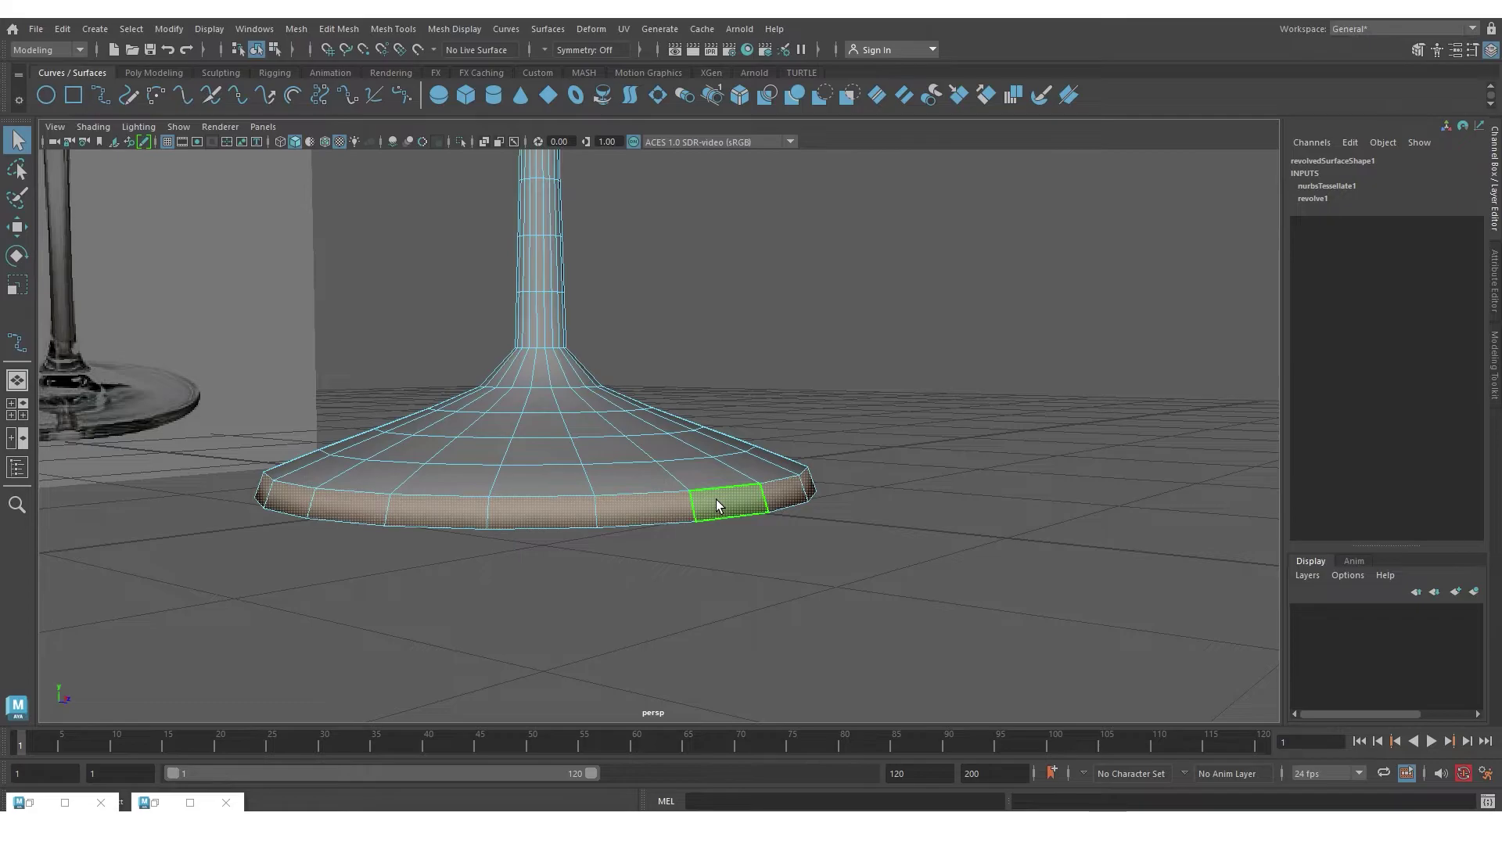
key(r)
drag(542, 479, 523, 479)
key(ctrl+z)
- Select the outermost ring of faces on the foot's underside and scale it slightly to refine the foot's edge
alt+drag(782, 583, 814, 458)
click(705, 493)
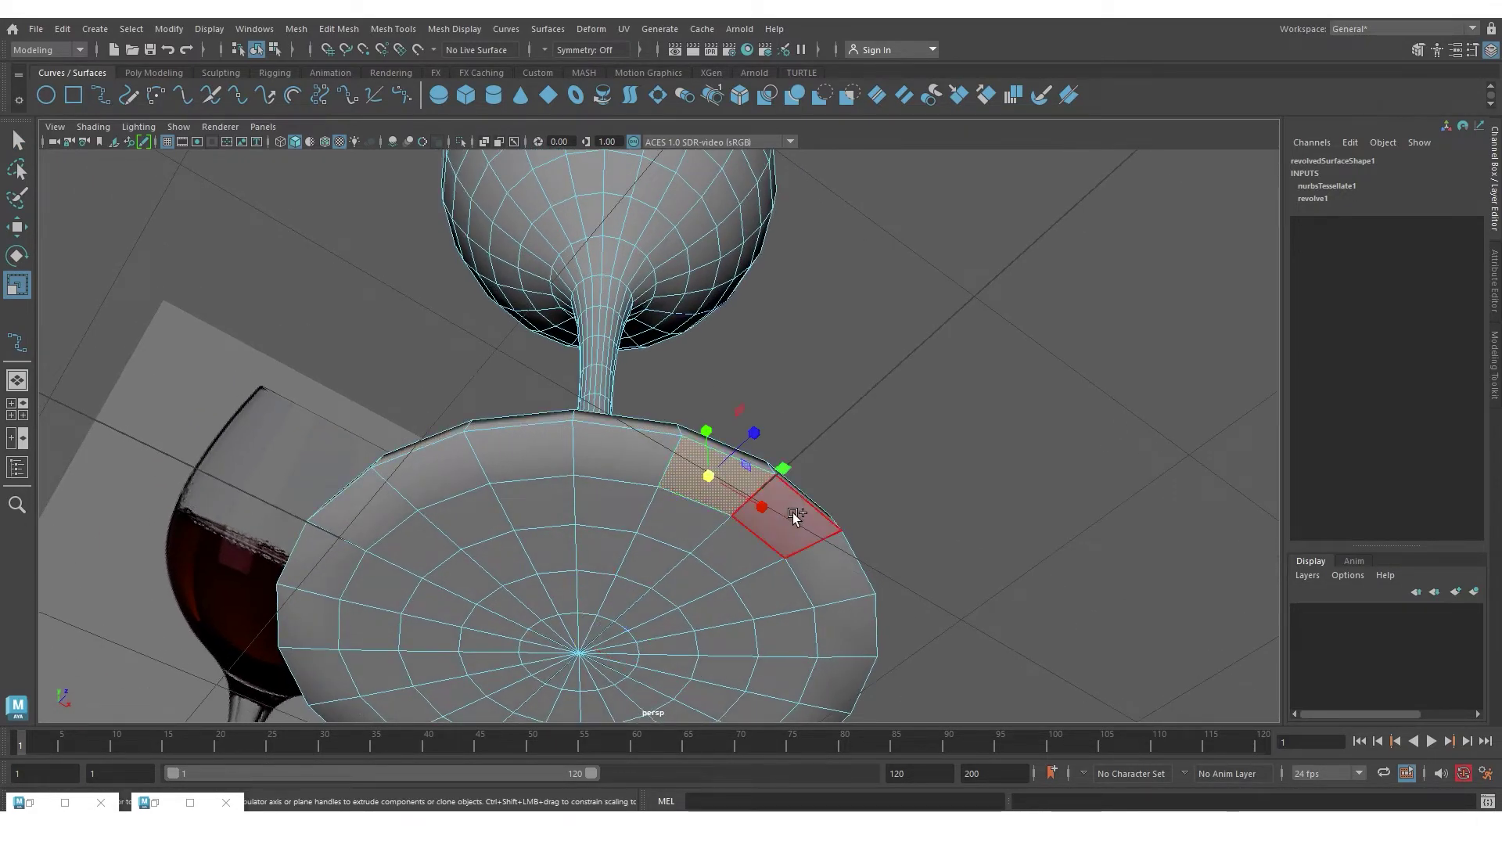
shift+double_click(792, 513)
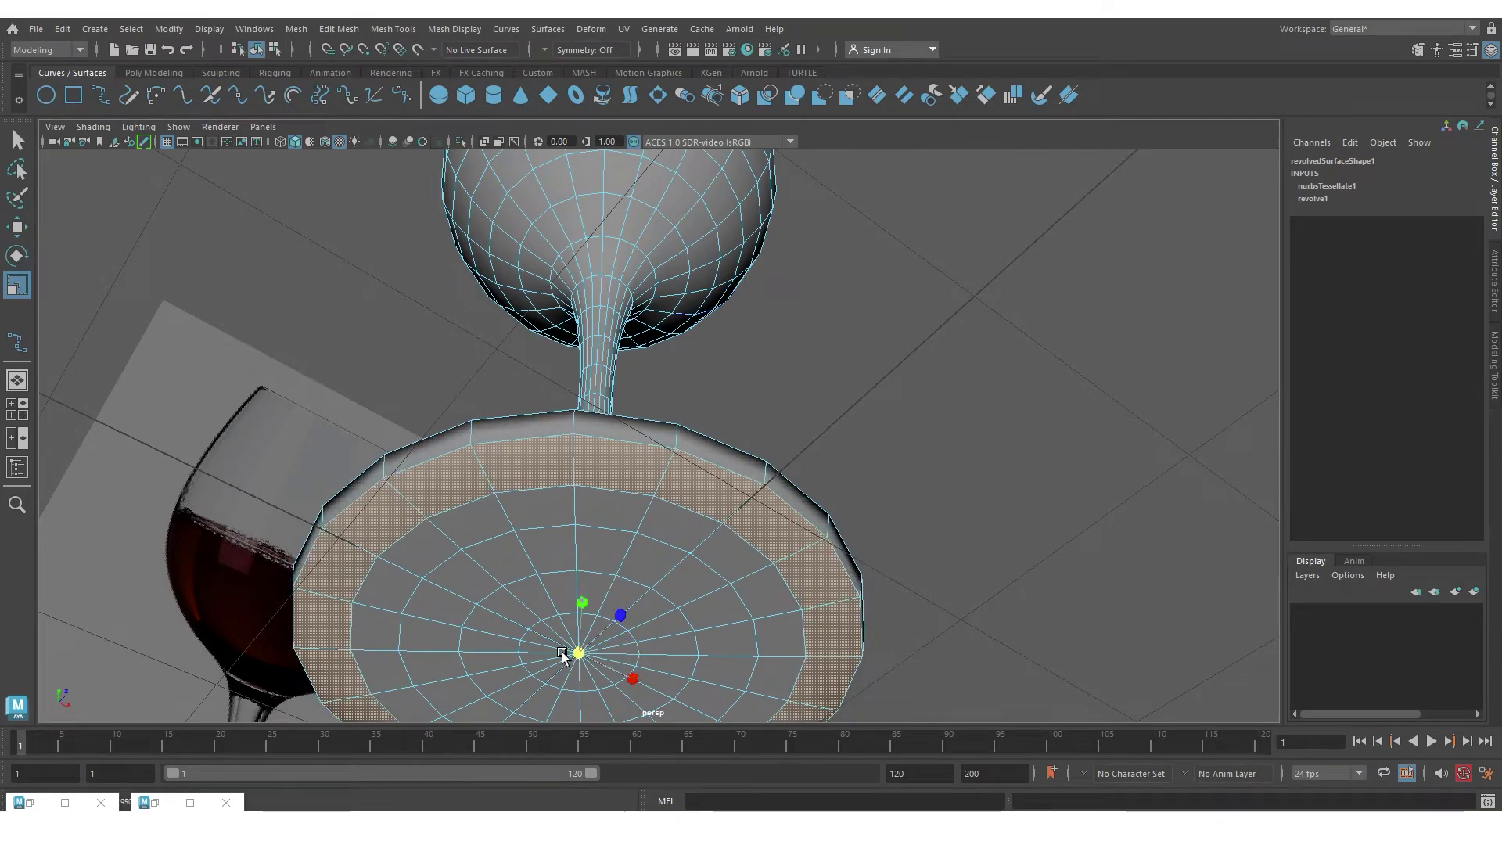
alt+drag(709, 586, 670, 590)
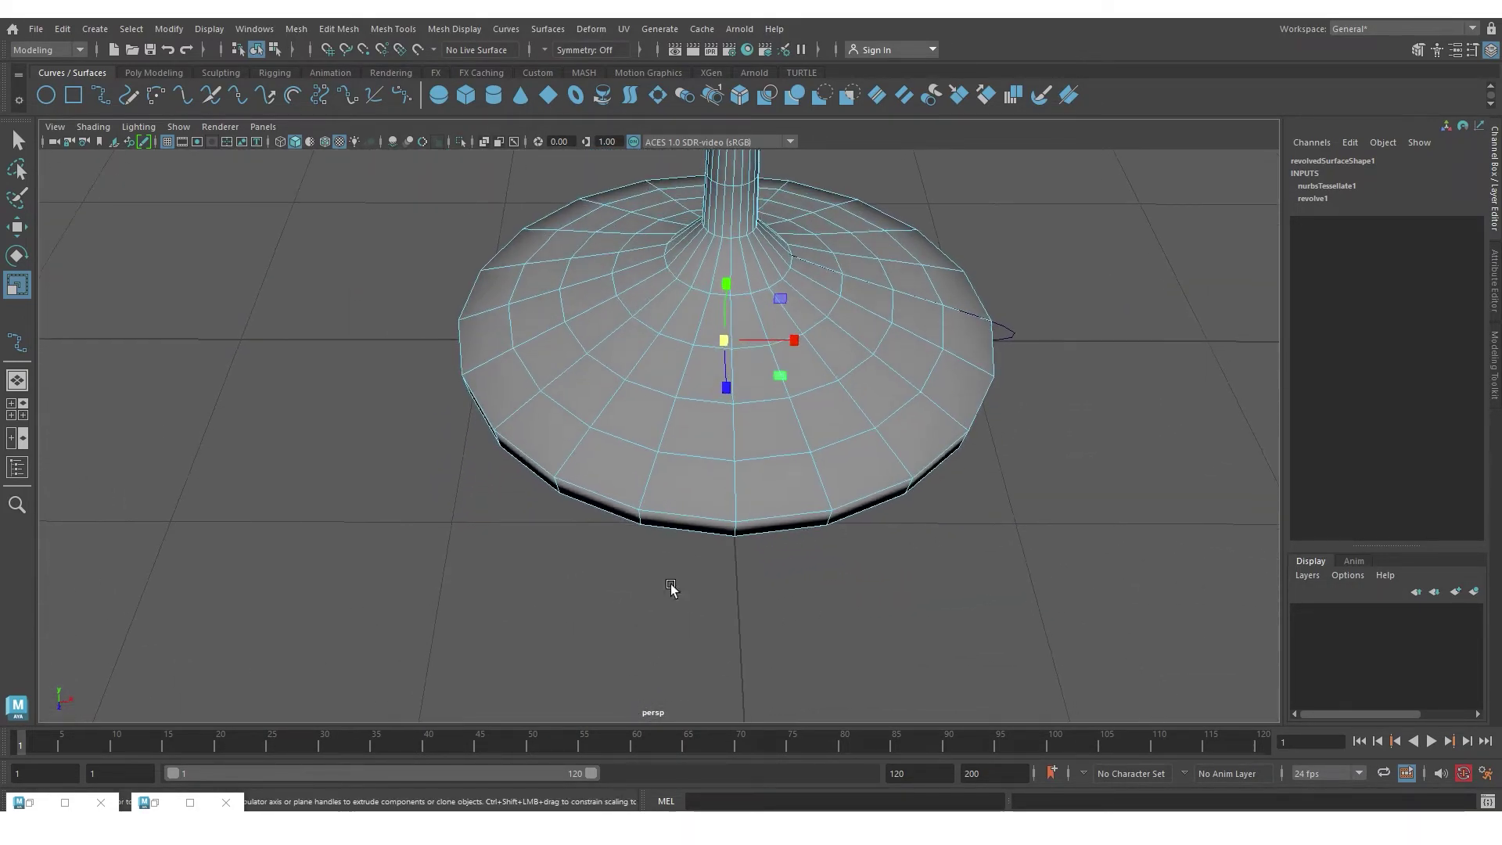
drag(725, 340, 733, 341)
alt+drag(920, 453, 831, 462)
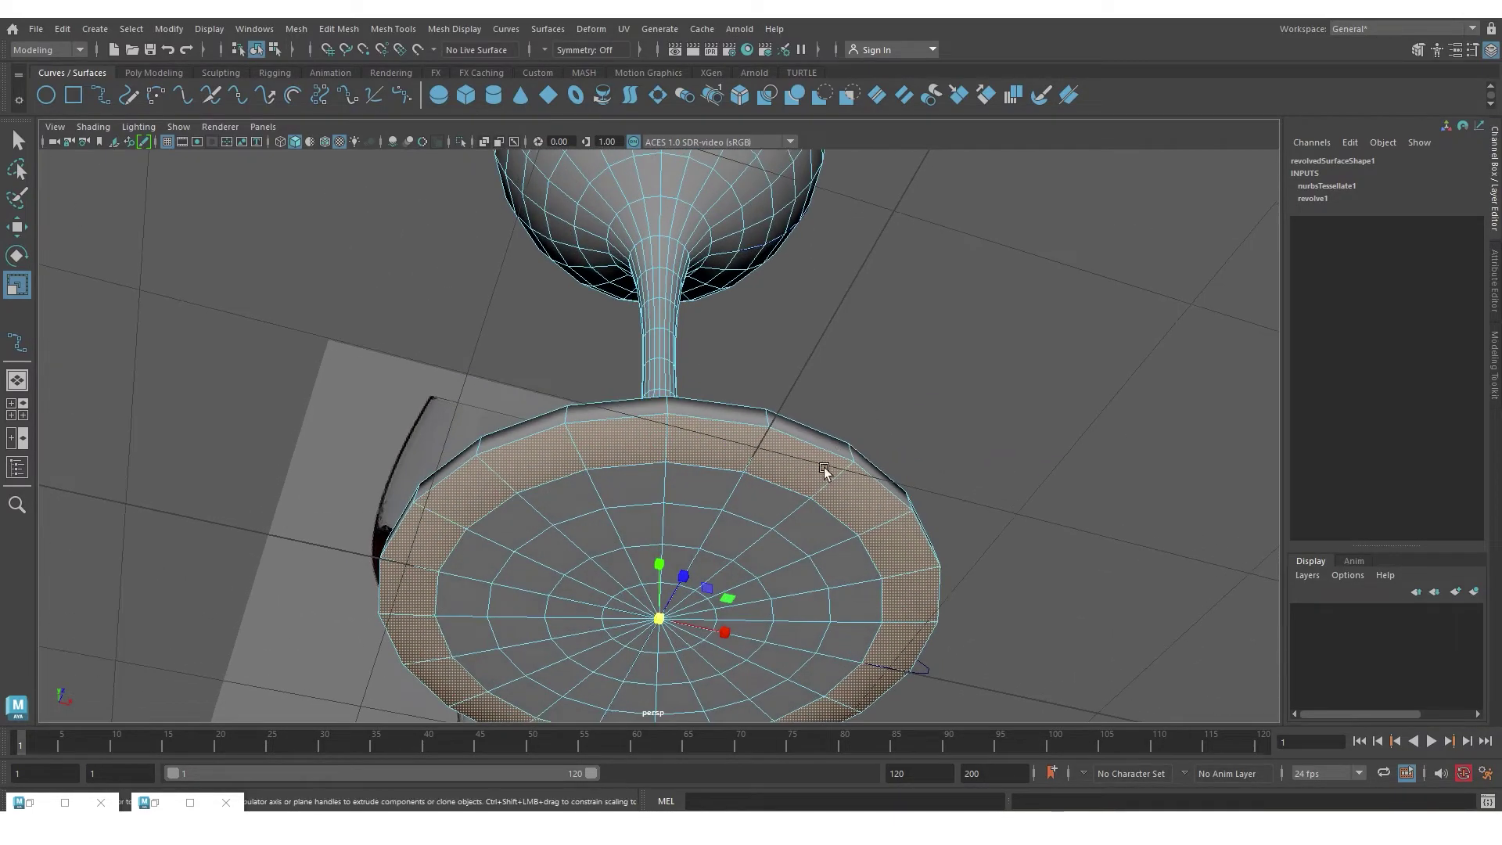
- Select two concentric edge loops on the foot's underside and delete them
key(q)
right_drag(764, 369, 804, 276)
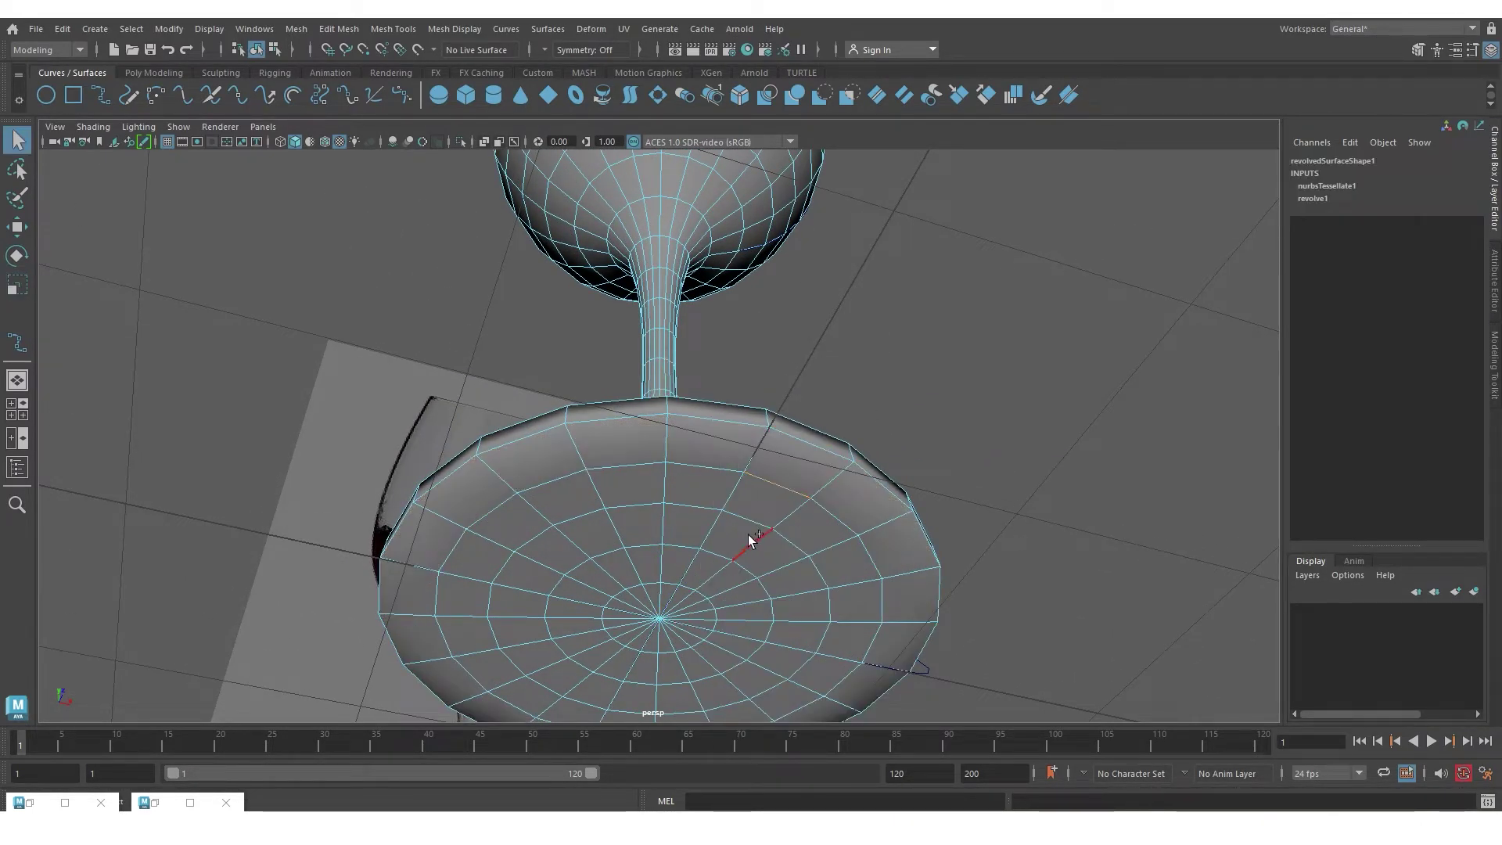
double_click(778, 488)
shift+double_click(718, 550)
shift+right_drag(688, 508, 613, 536)
- Return the glass to object mode and reselect the whole mesh
alt+drag(856, 411, 820, 535)
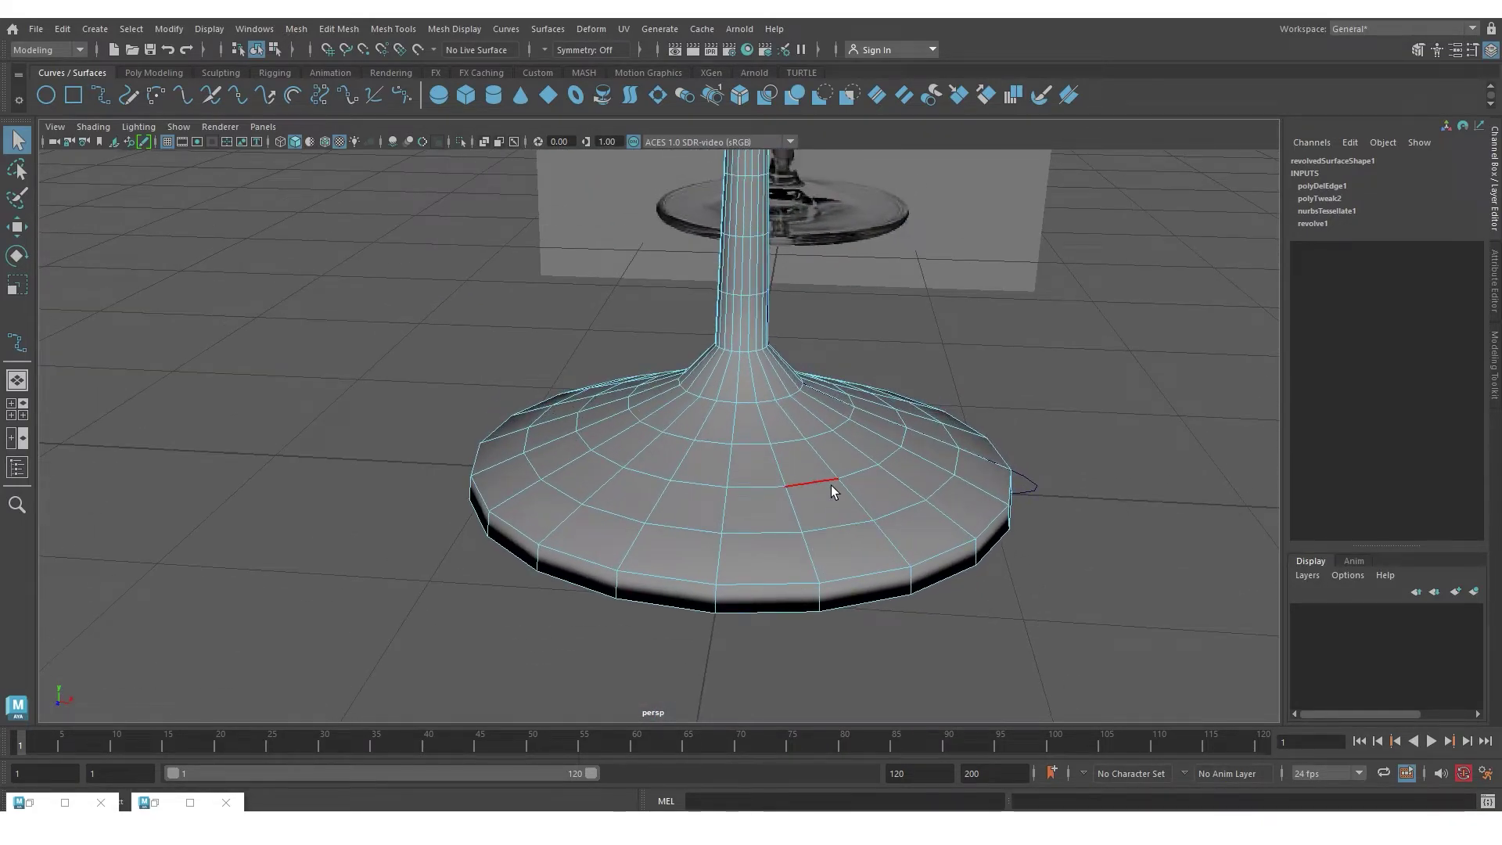
alt+drag(881, 349, 791, 435)
alt+middle_drag(791, 436, 785, 460)
alt+drag(786, 459, 771, 443)
right_drag(744, 265, 817, 231)
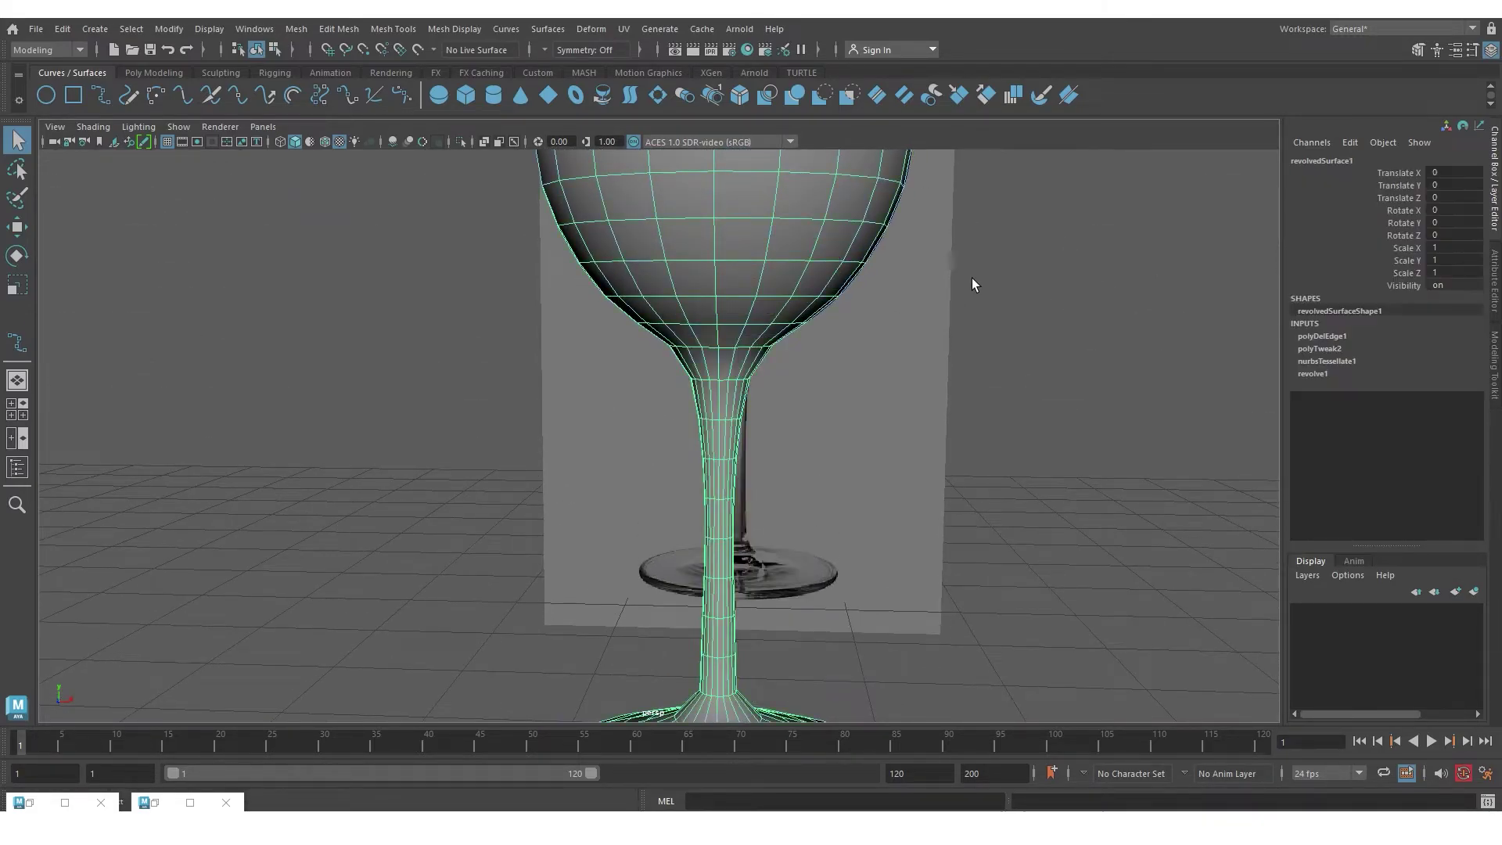
click(972, 280)
scroll(930, 399, down, 4)
click(710, 314)
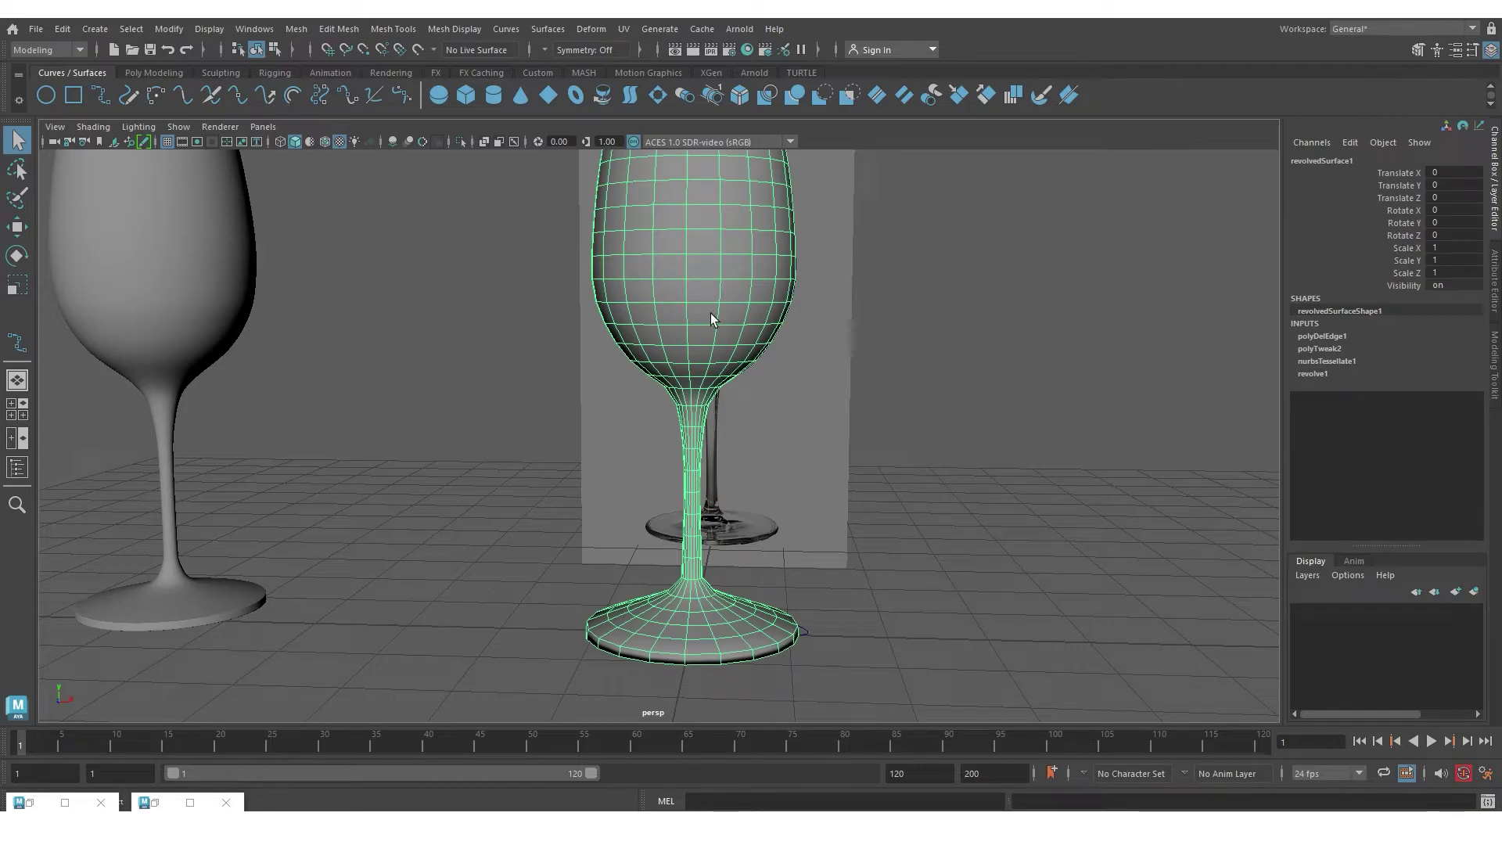
- Insert two supporting edge loops close to the bowl's rim, one along its inner edge and one along its outer edge
click(926, 374)
alt+middle_drag(747, 225, 750, 378)
alt+drag(751, 378, 775, 444)
scroll(814, 391, up, 5)
mouse_move(815, 391)
alt+mouse_down()
mouse_move(719, 451)
mouse_move(741, 406)
mouse_move(825, 396)
alt+mouse_up()
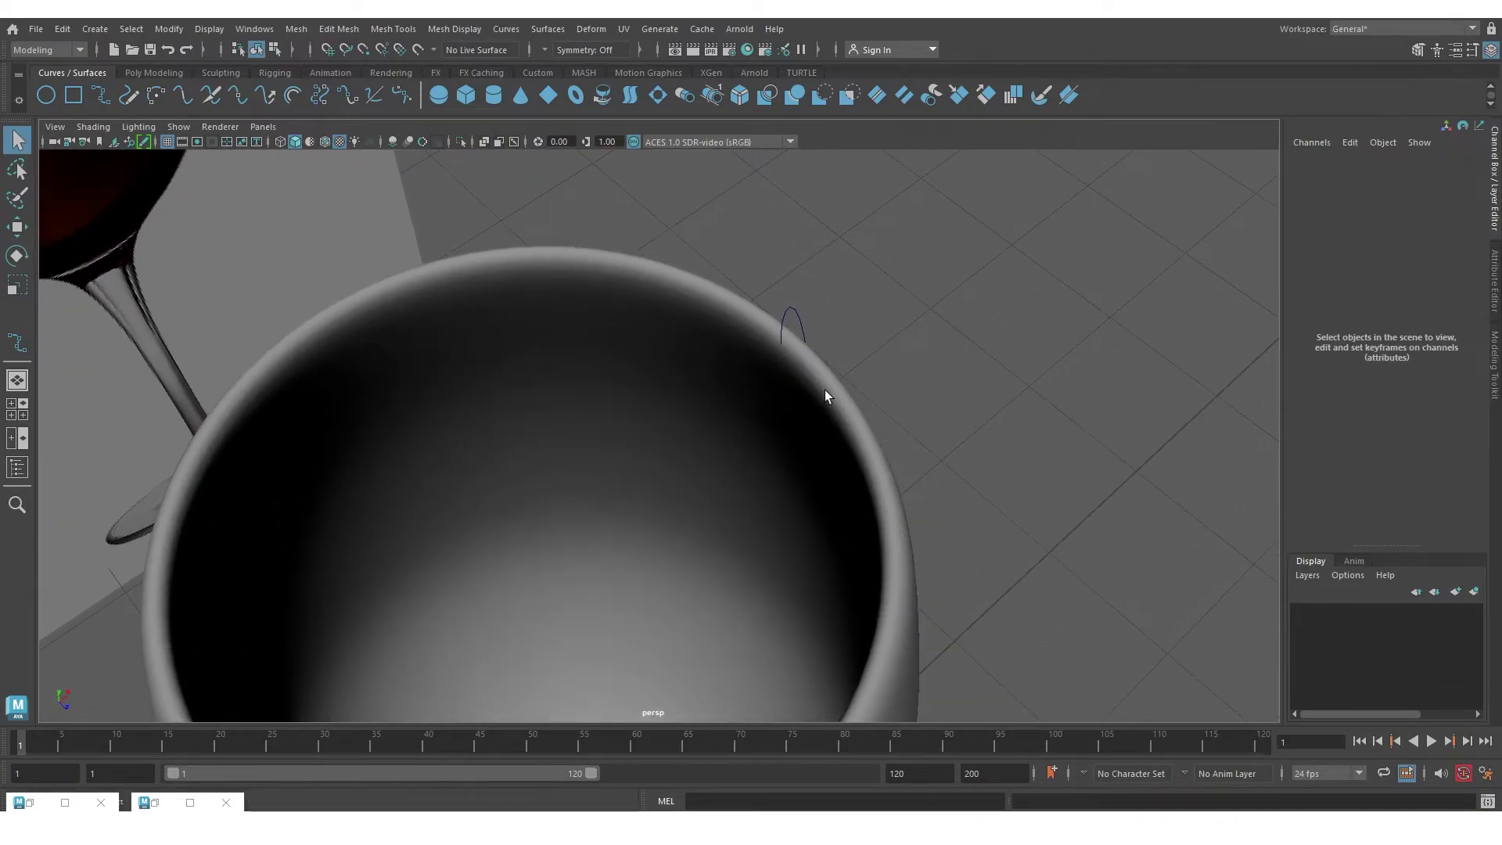
click(821, 376)
shift+right_drag(820, 370, 734, 398)
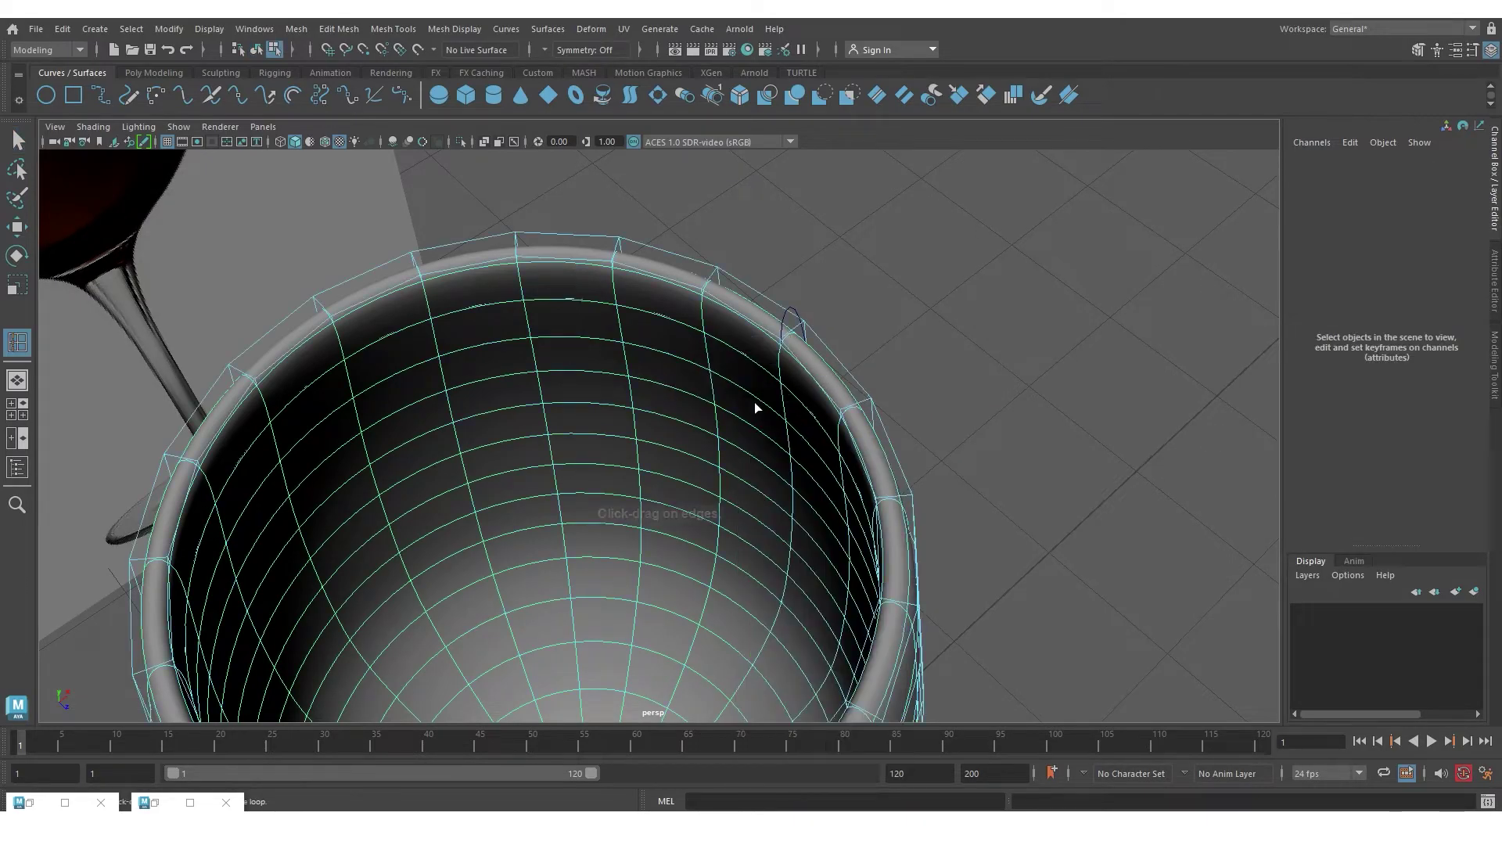
scroll(879, 435, up, 5)
alt+drag(880, 436, 750, 409)
scroll(751, 409, up, 2)
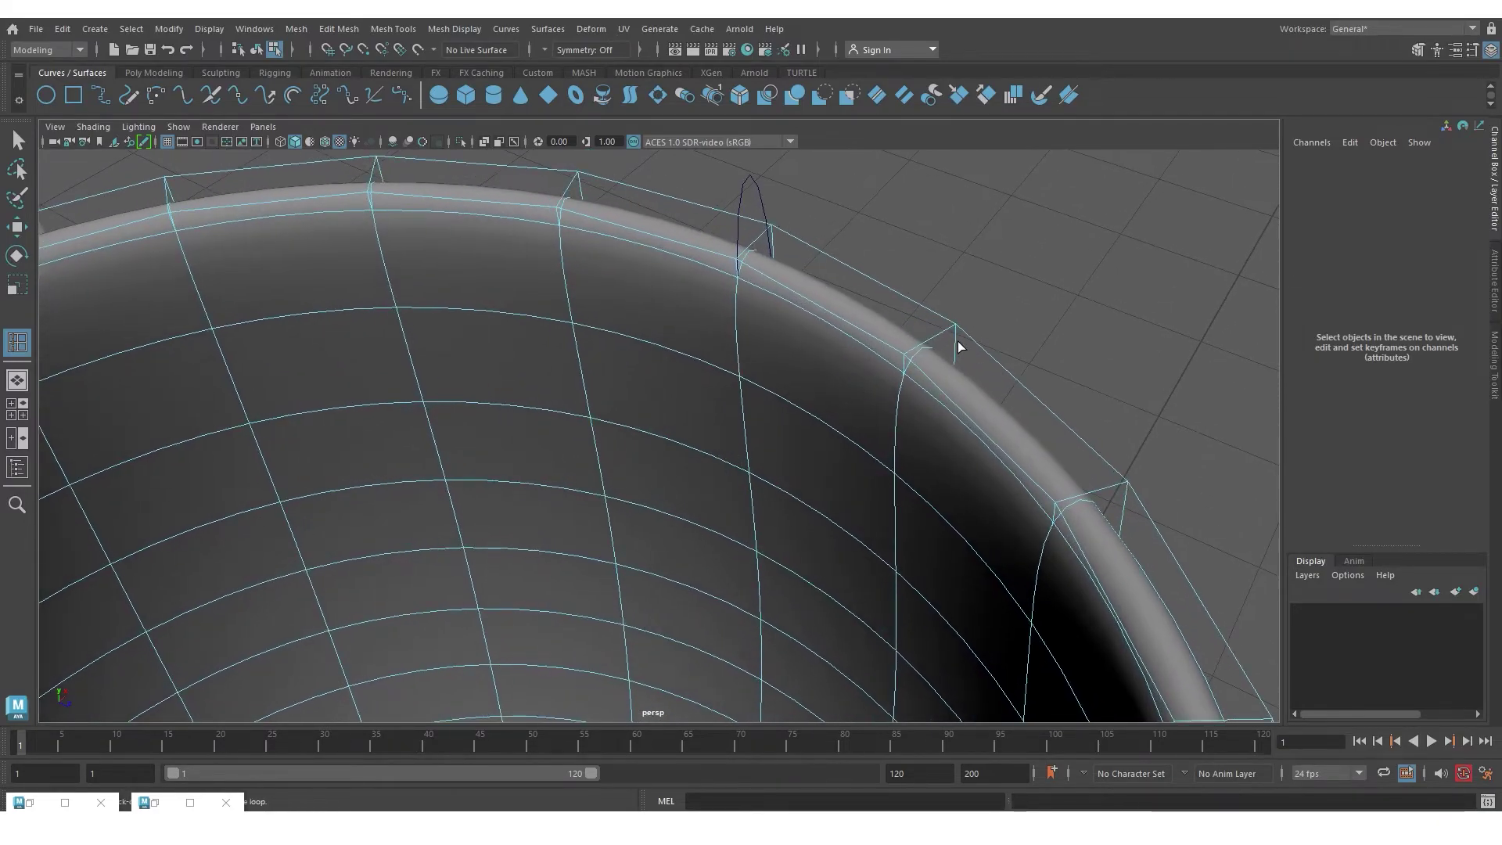
click(907, 359)
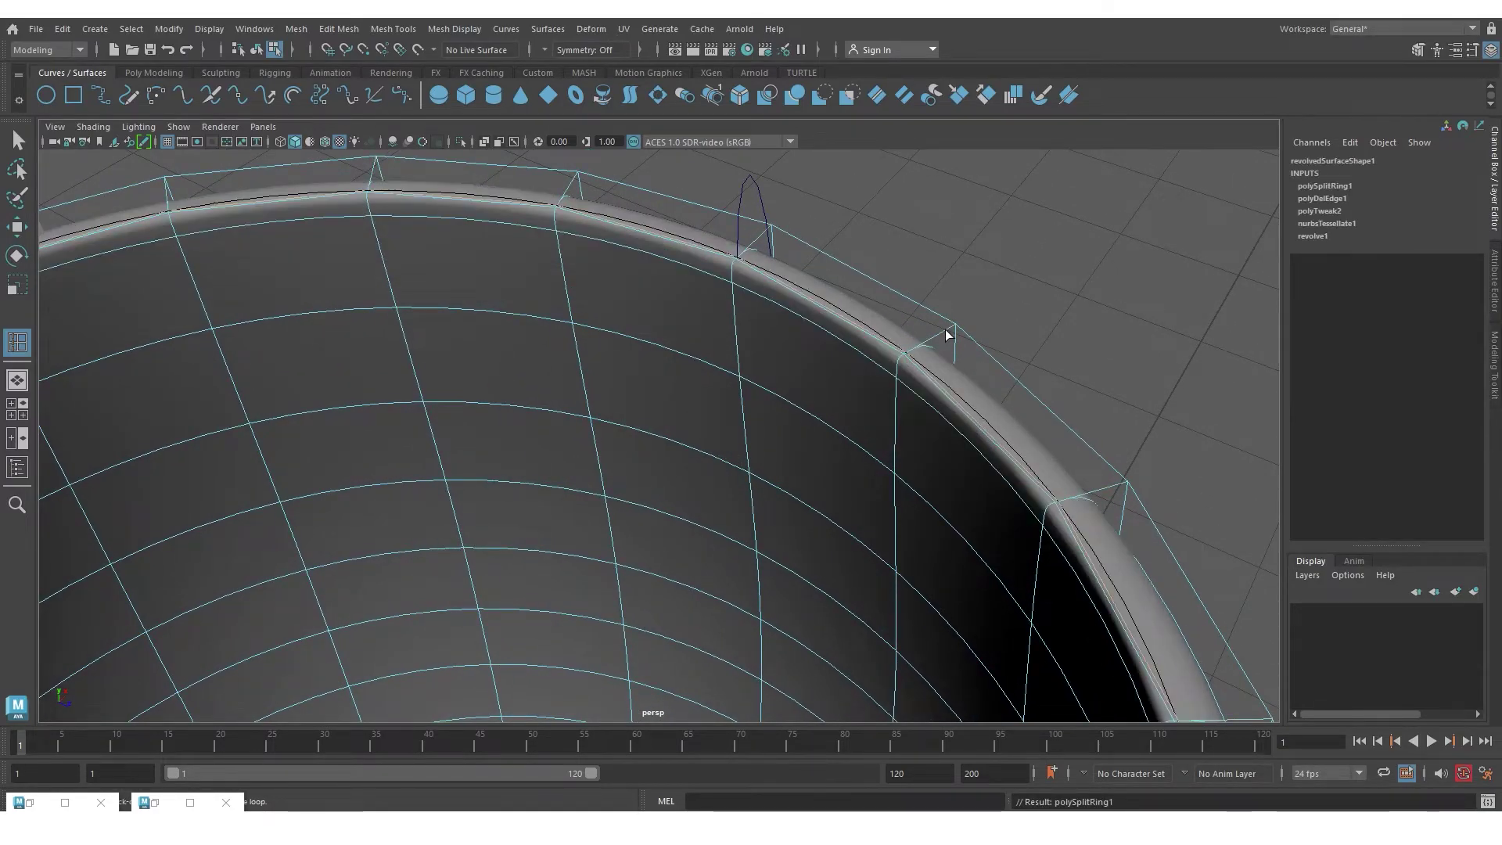
click(956, 331)
- Turn off the glass's smooth preview and insert two more supporting edge loops around the bowl's rim
alt+drag(976, 349, 899, 345)
key(1)
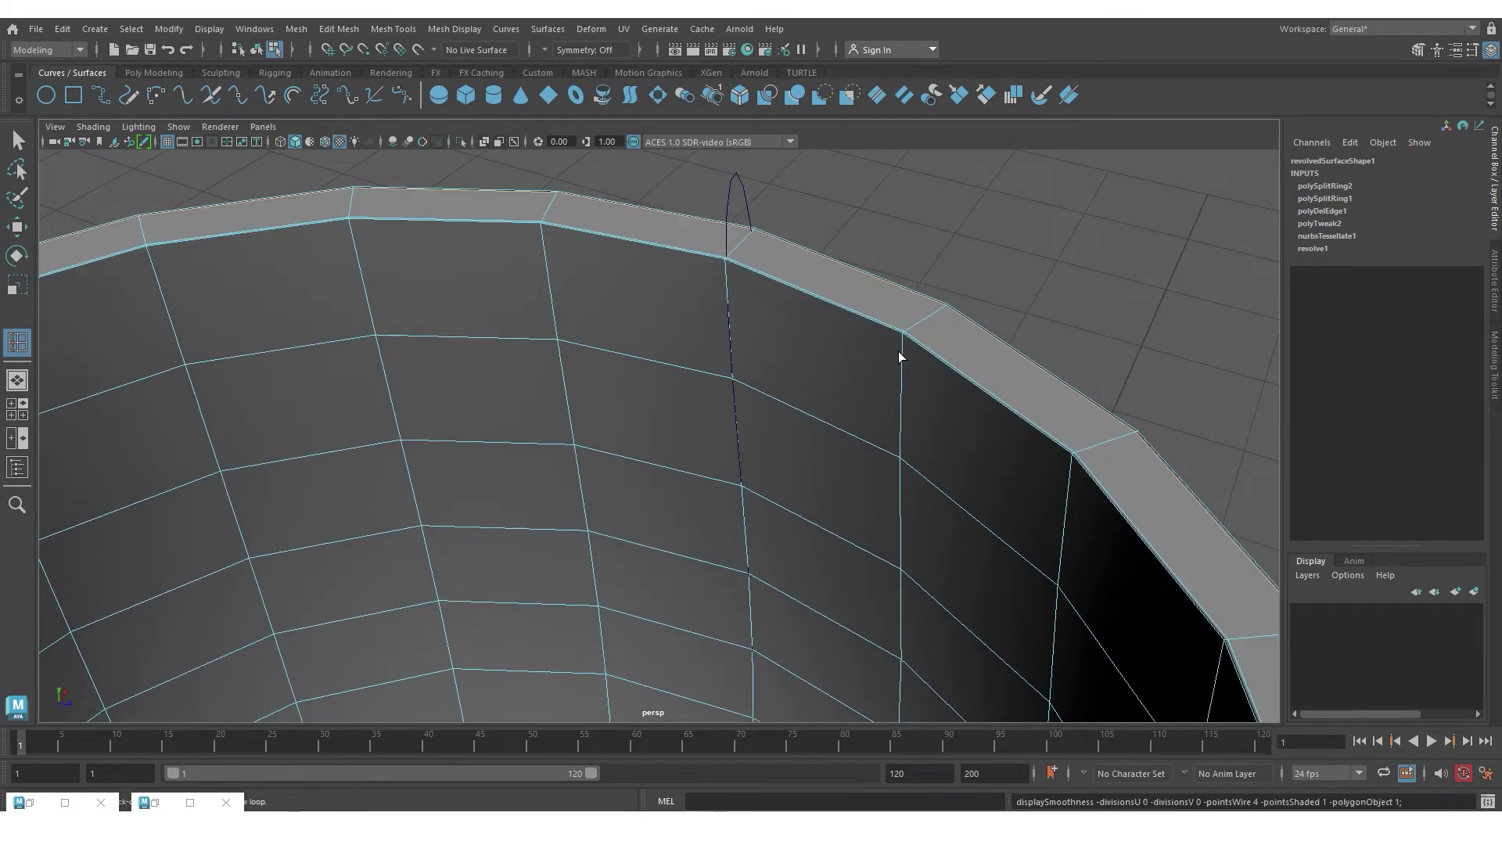
click(903, 340)
alt+drag(903, 340, 696, 282)
click(441, 303)
- Insert three supporting edge loops around the foot: two flanking its upper outer edge and one just above its bottom edge
alt+middle_drag(724, 472, 813, 352)
alt+right_drag(643, 477, 793, 368)
alt+middle_drag(793, 368, 863, 302)
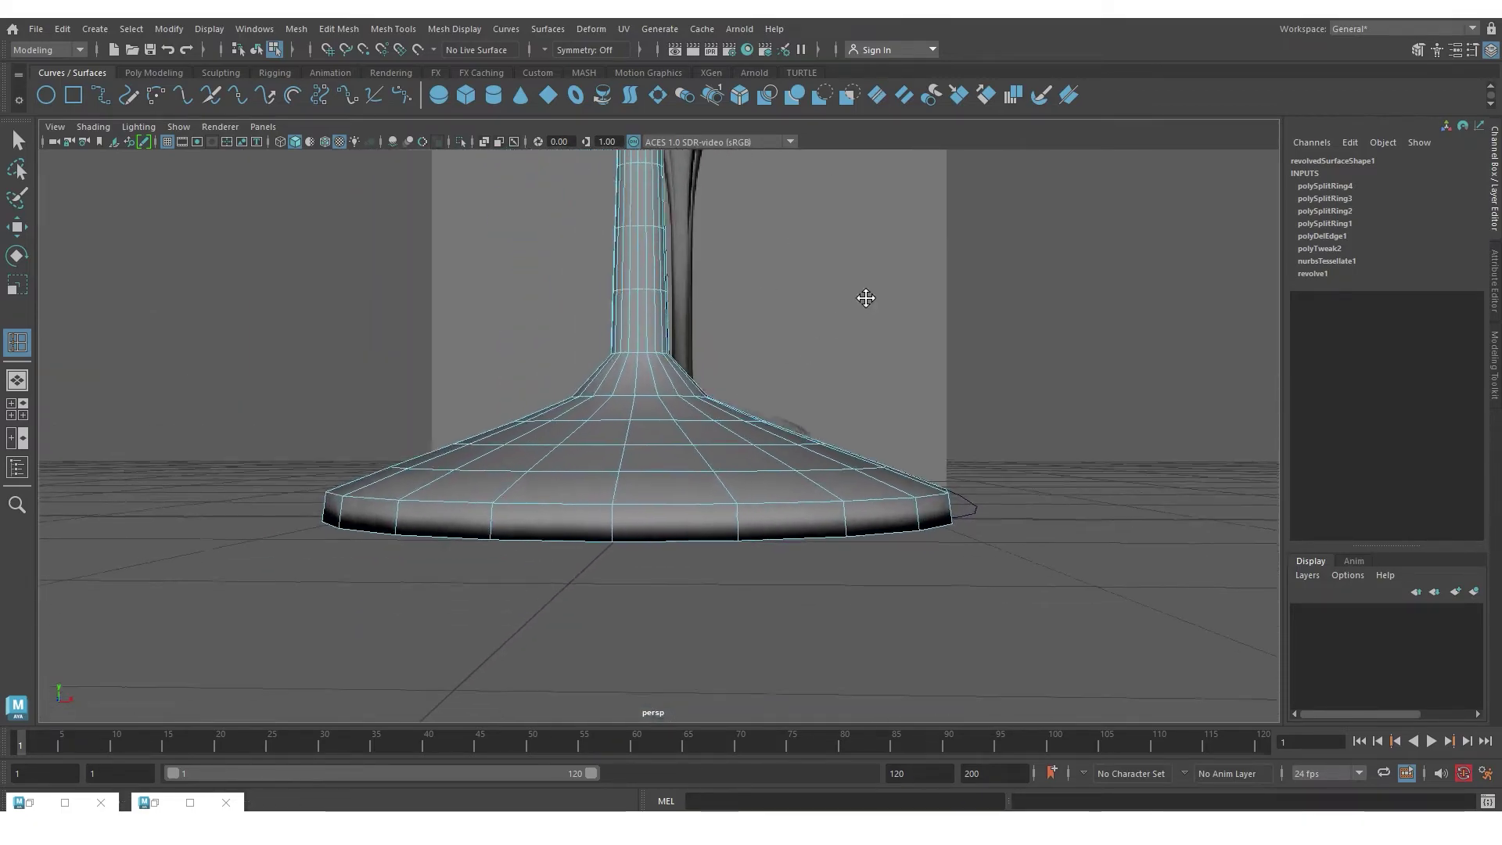
alt+right_drag(864, 302, 1082, 532)
alt+drag(665, 540, 754, 485)
alt+right_drag(754, 486, 1024, 422)
alt+middle_drag(1025, 422, 996, 456)
alt+drag(1111, 426, 1065, 448)
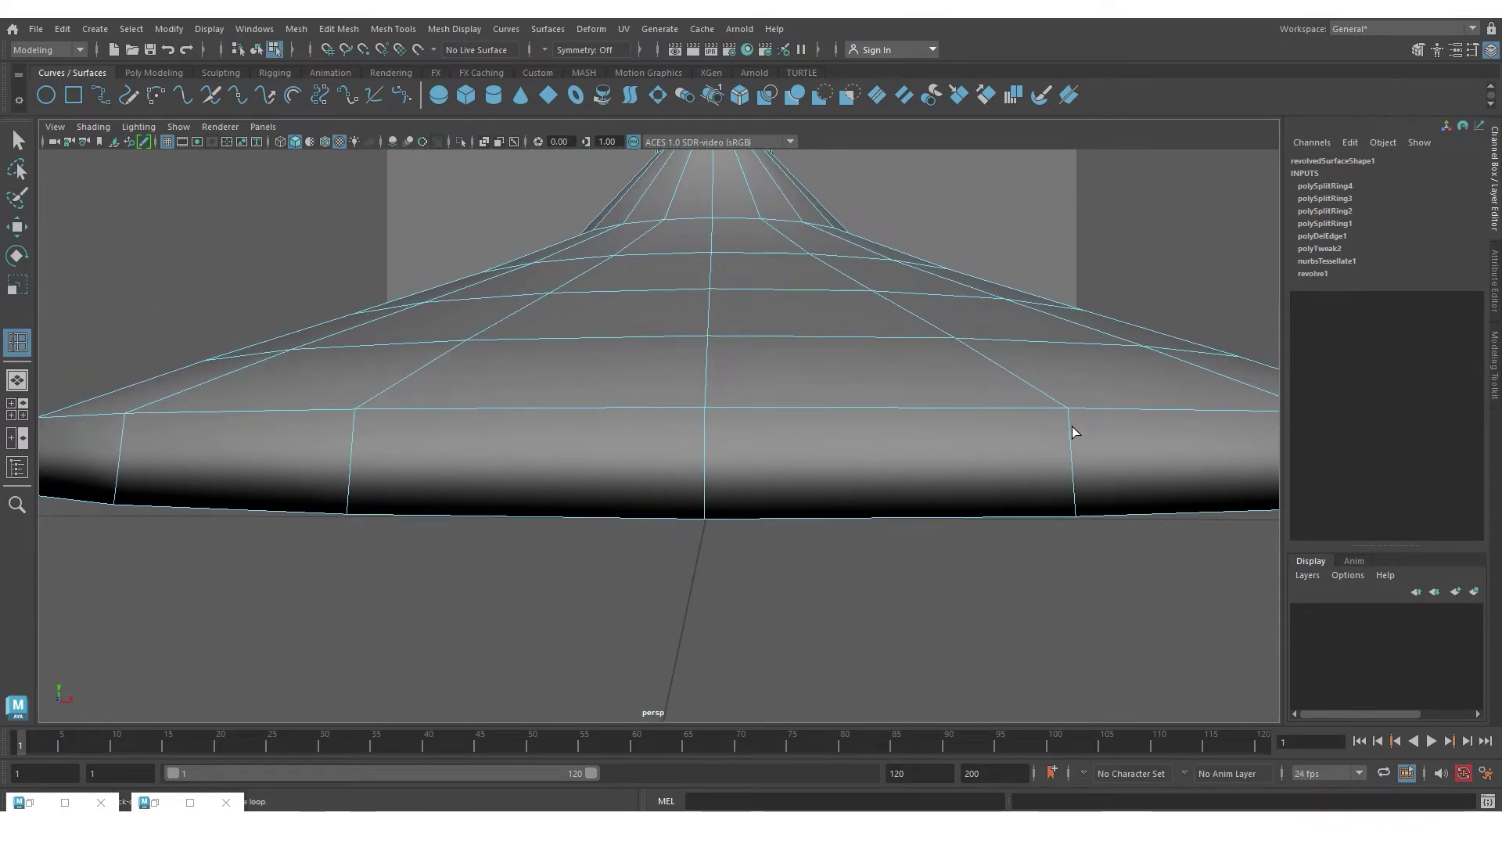
click(1070, 414)
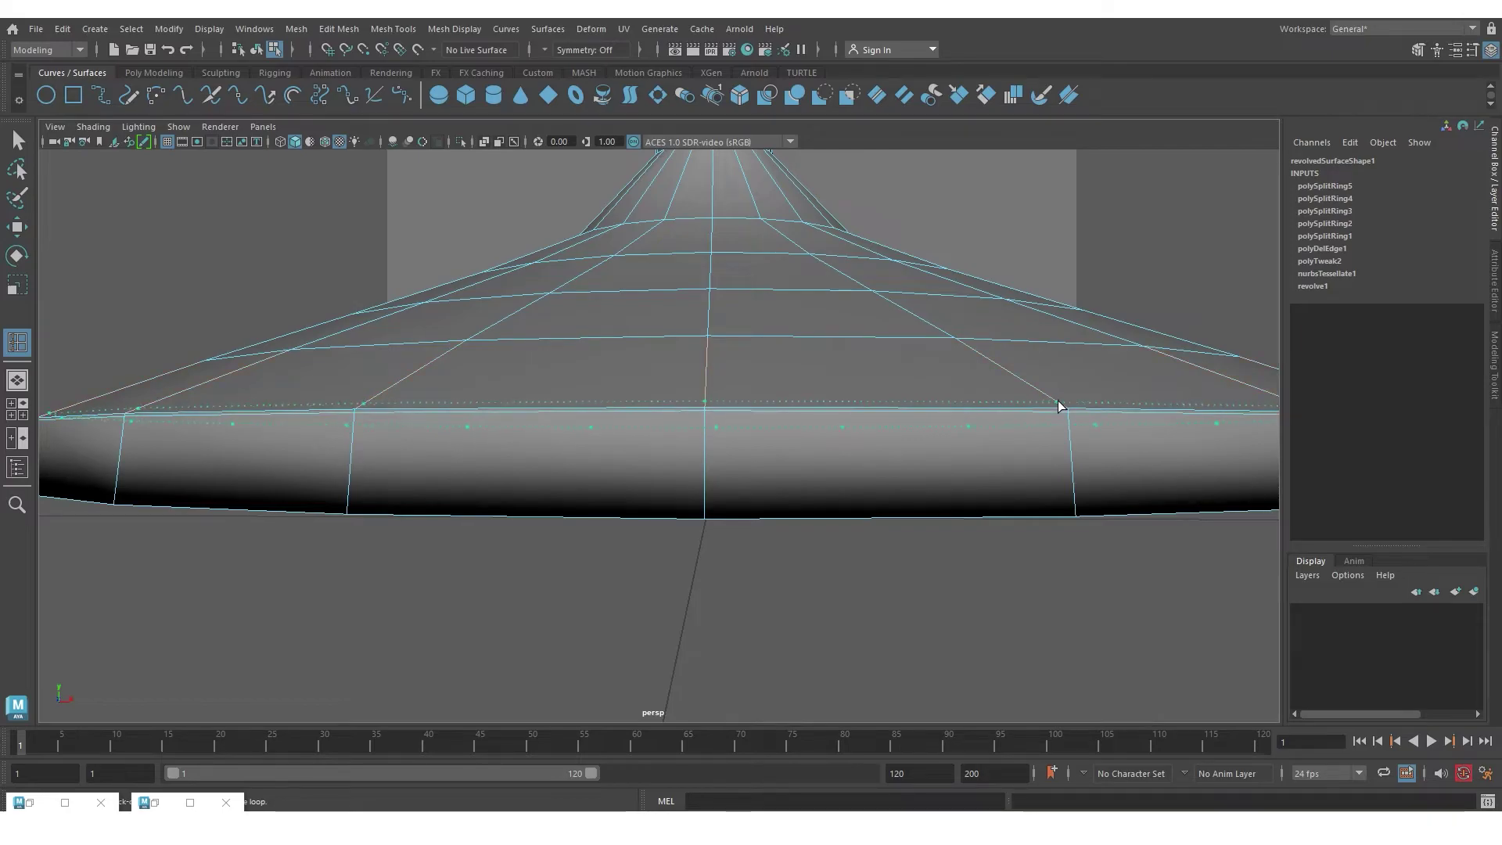
click(1063, 409)
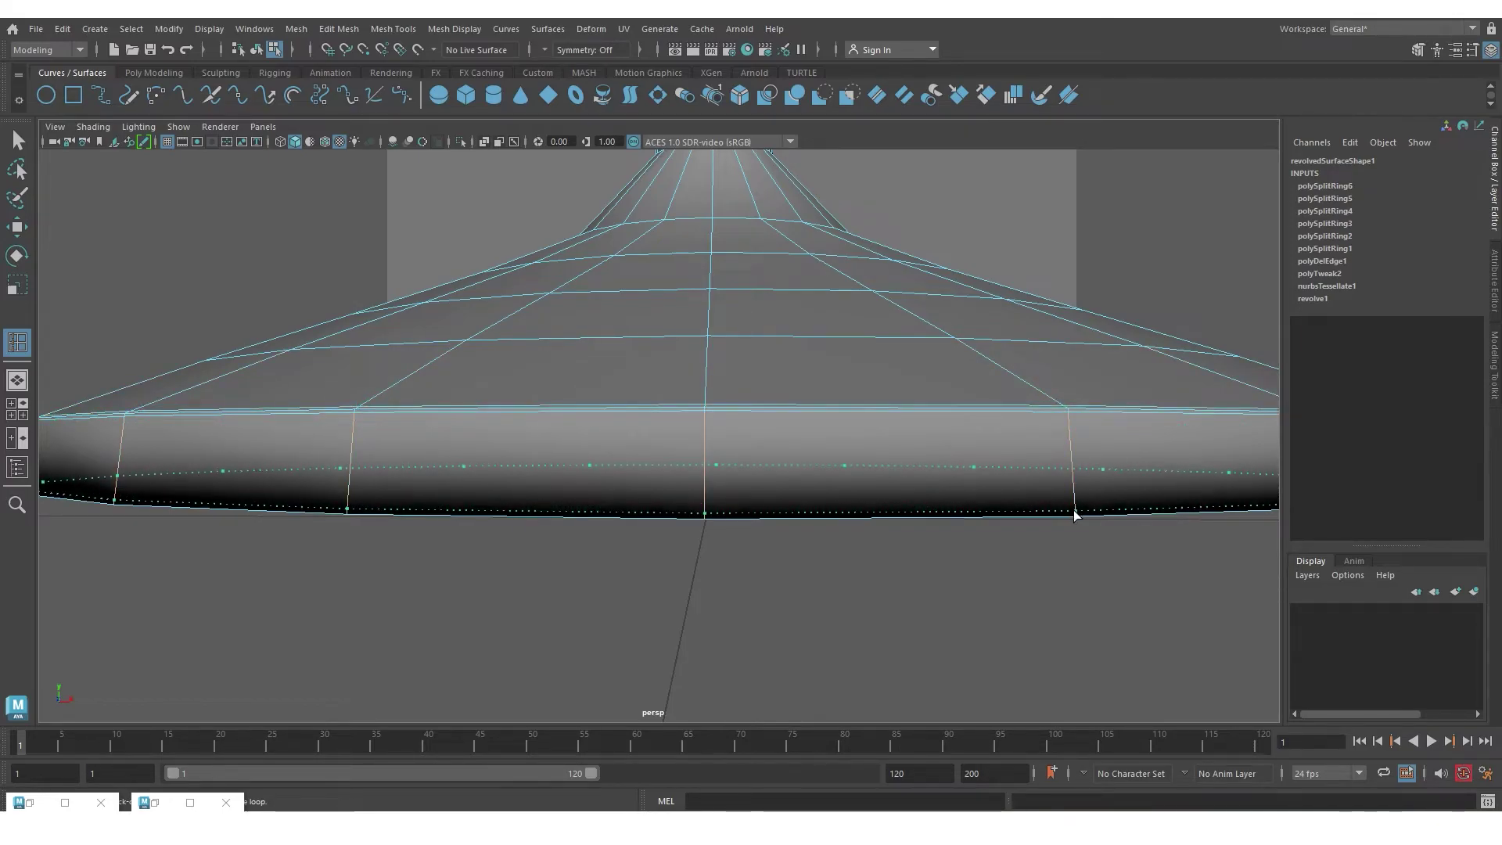
click(1073, 512)
- Leave the edge loop tool and return the glass to object mode
alt+drag(1118, 556, 1126, 501)
alt+drag(933, 509, 1085, 433)
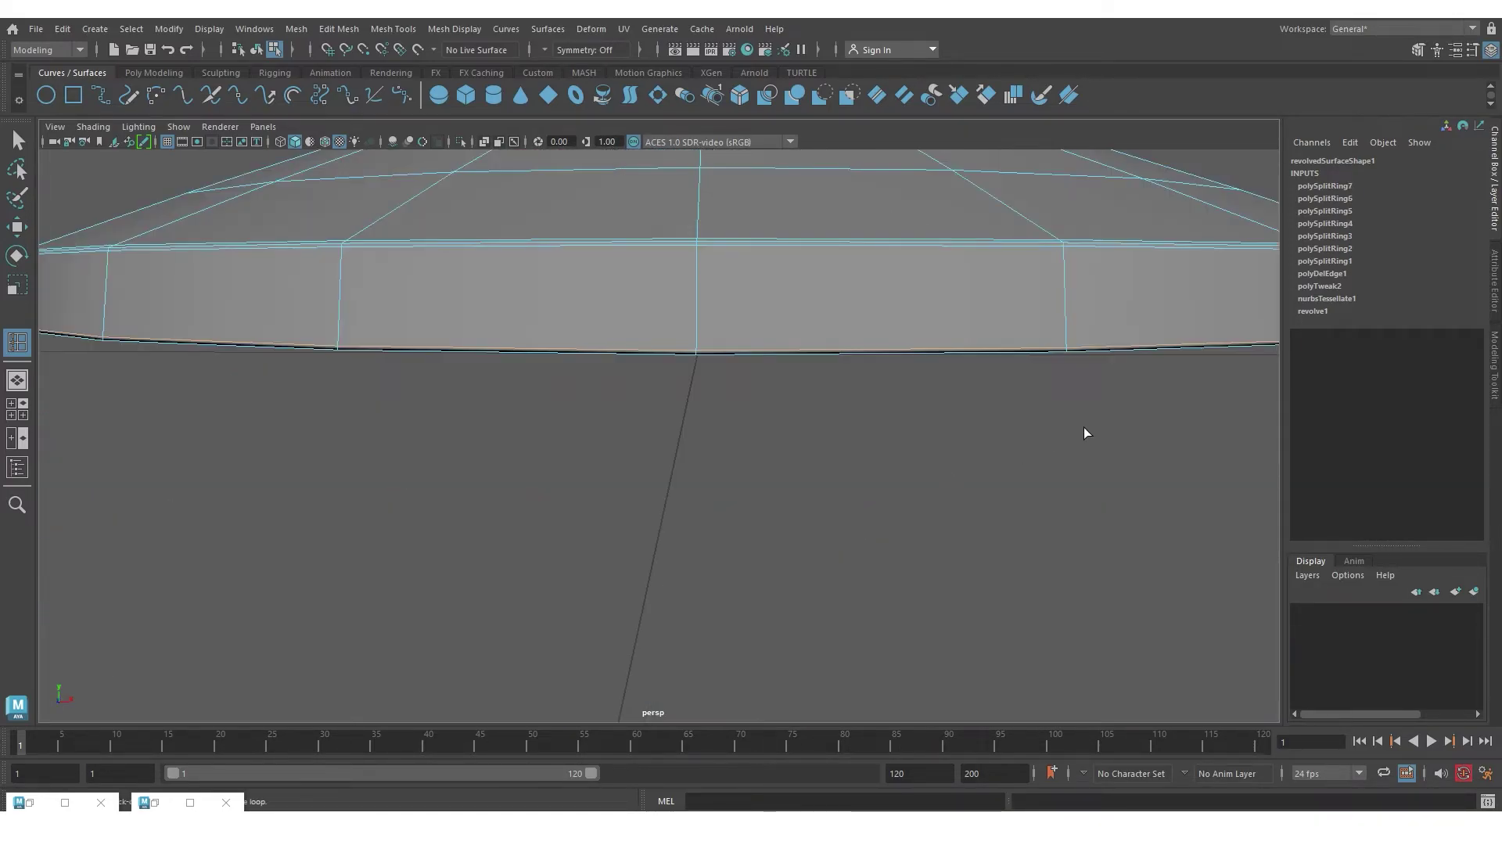
alt+right_drag(1085, 432, 360, 426)
alt+middle_drag(764, 443, 770, 610)
alt+right_drag(770, 610, 742, 384)
alt+middle_drag(742, 384, 756, 505)
key(q)
right_drag(711, 348, 771, 325)
alt+drag(701, 386, 697, 442)
alt+right_drag(698, 443, 754, 353)
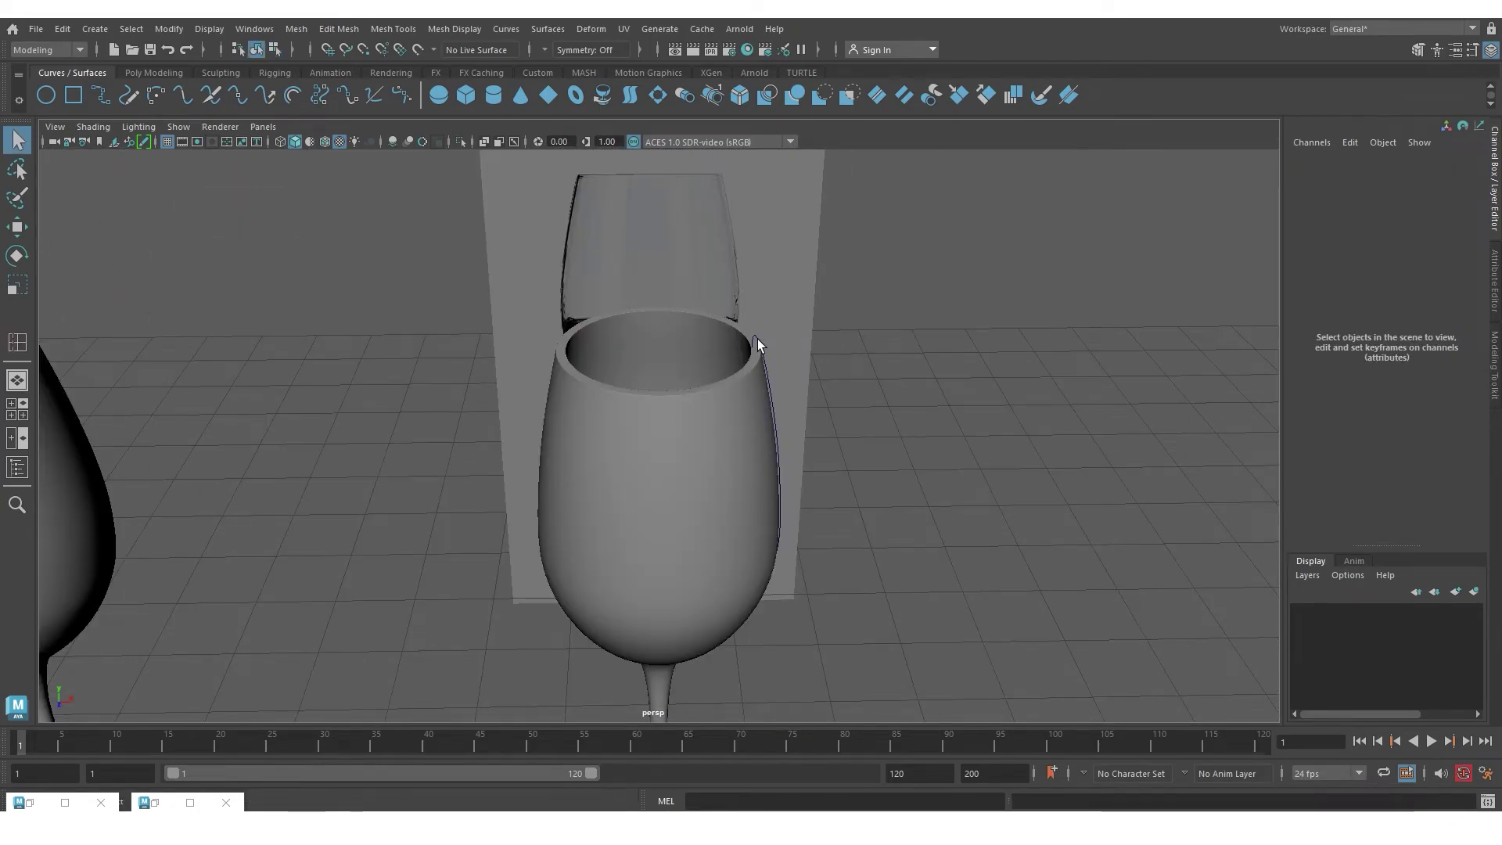
- Try moving the profile curve along X away from the glass
click(757, 340)
key(w)
scroll(809, 528, down, 5)
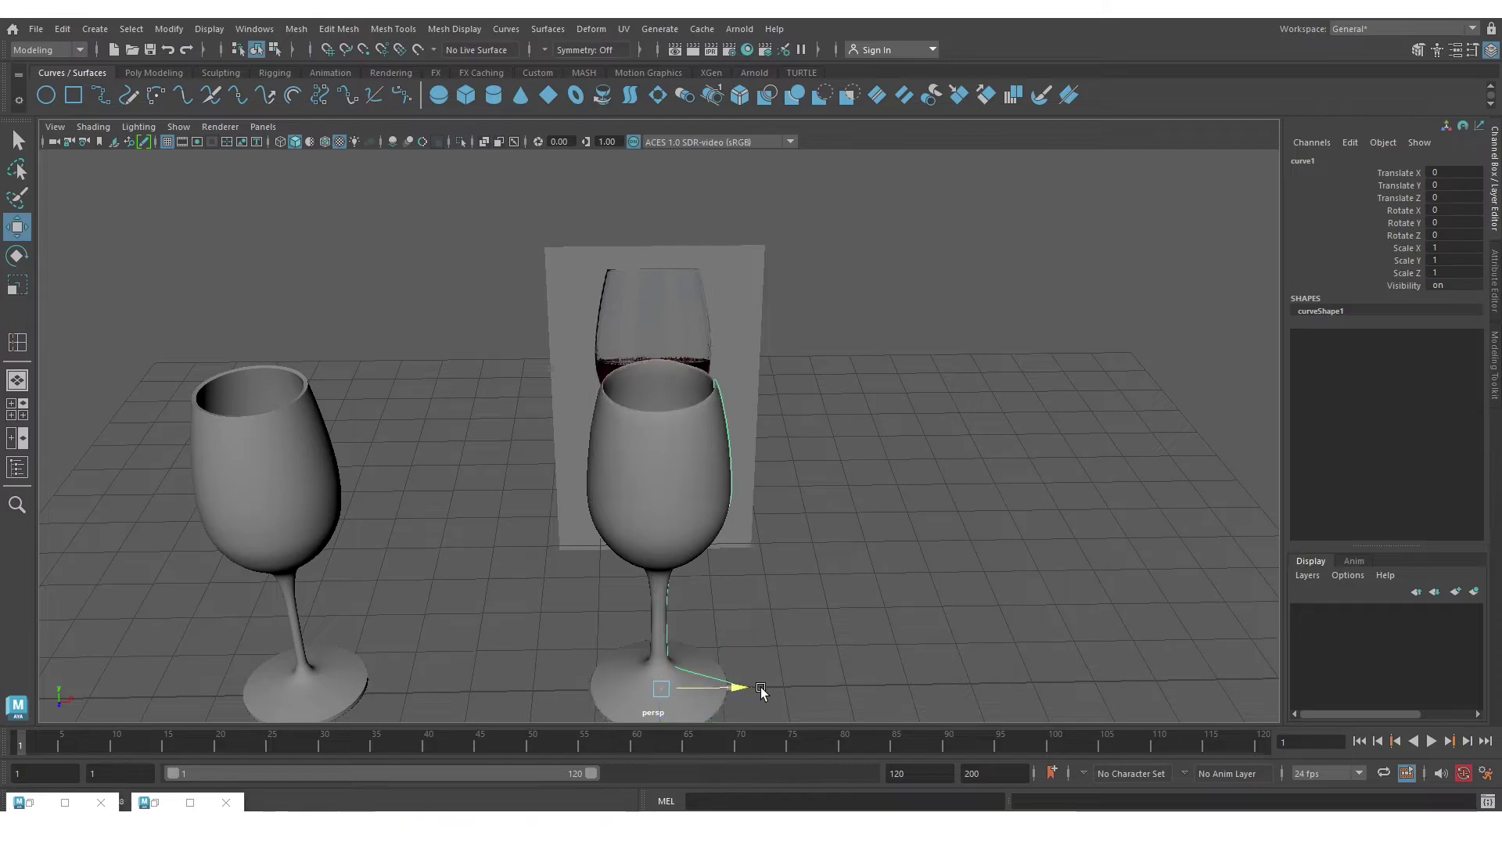
drag(757, 686, 869, 686)
alt+right_drag(1006, 513, 707, 509)
alt+drag(707, 509, 717, 461)
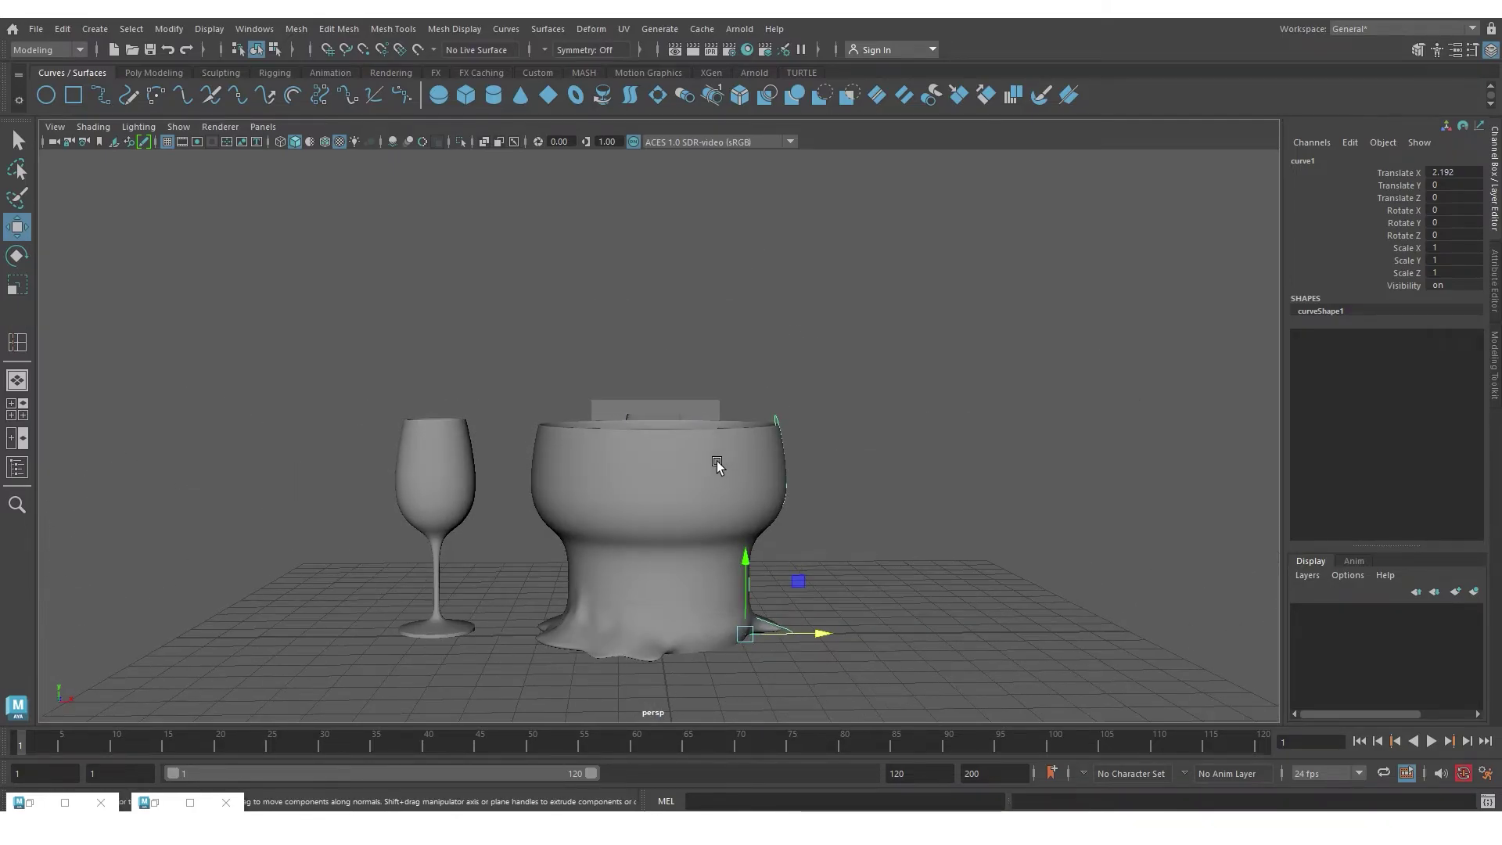
alt+drag(757, 524, 762, 560)
key(ctrl+z)
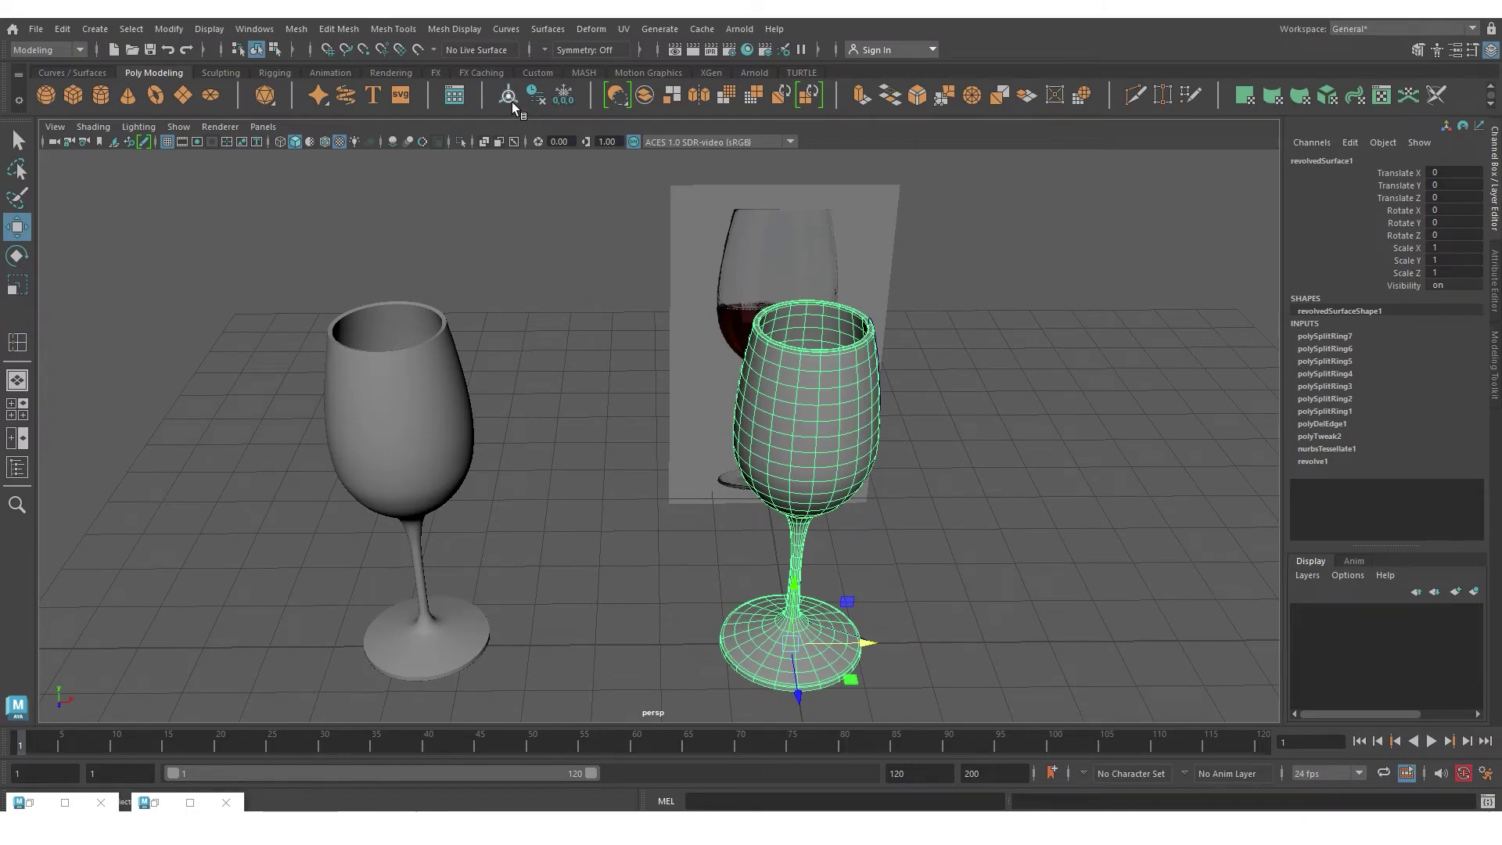
- Delete the glass's construction history, freeze its transformations and center its pivot
click(532, 93)
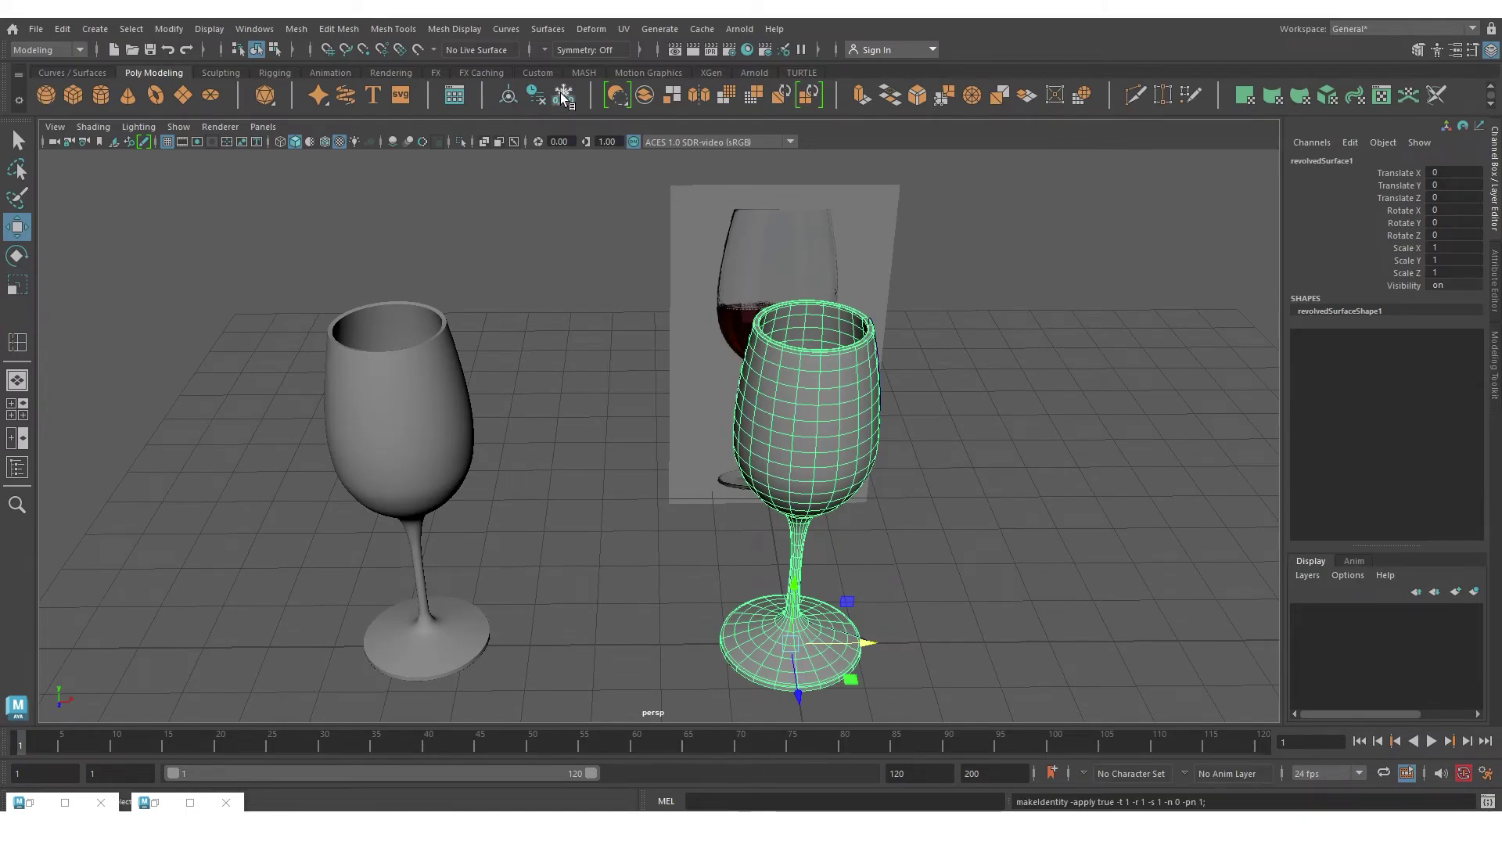
click(516, 101)
- Try moving the glass along X and undo the move
alt+middle_drag(954, 319, 894, 221)
drag(818, 392, 1048, 395)
key(ctrl+z)
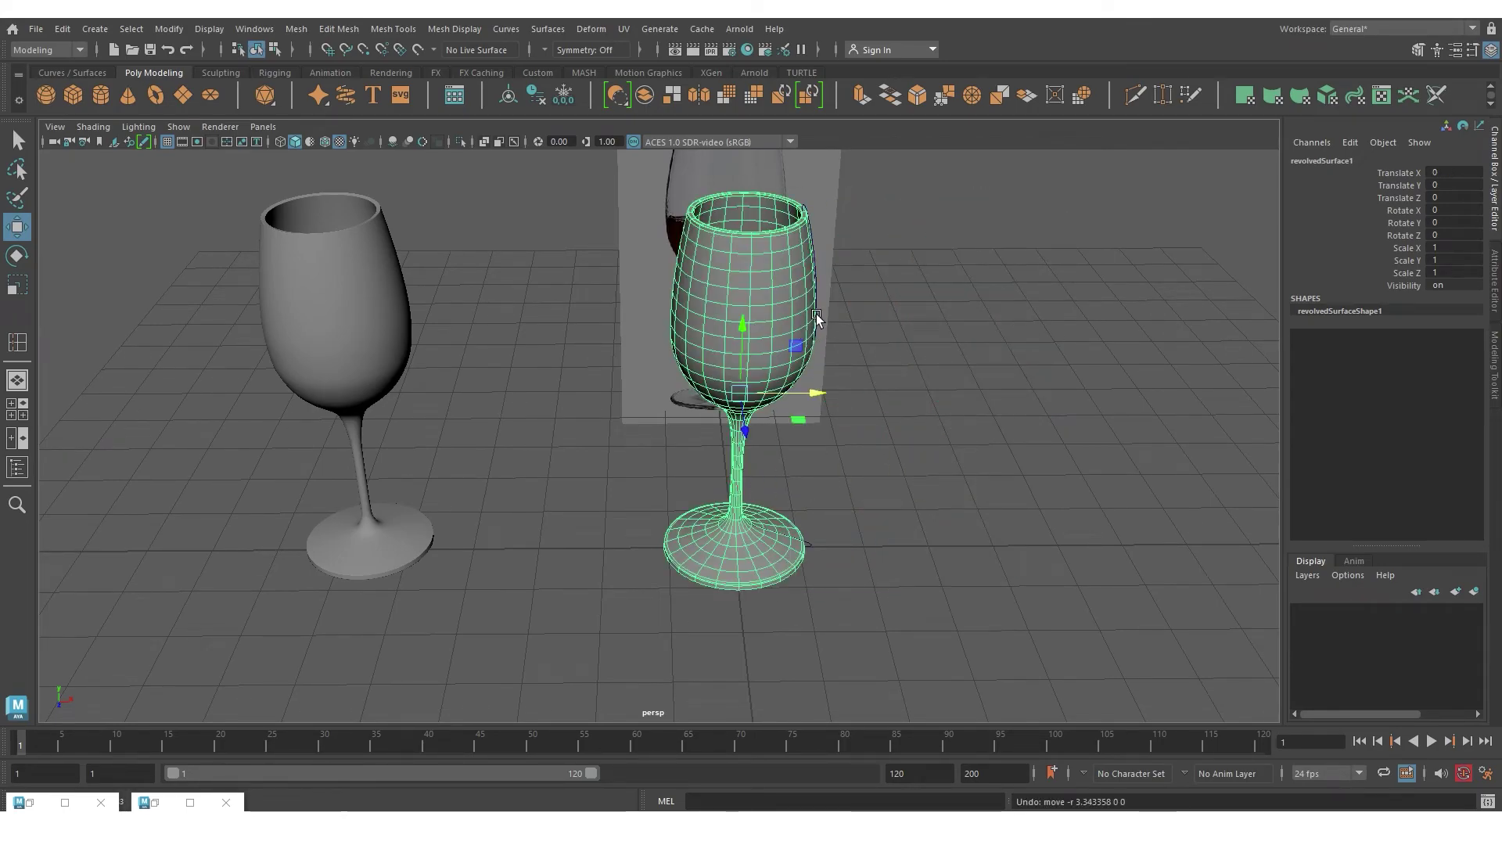
- Move the profile curve about 4.6 units along X, clear of the glass, and deselect it
click(804, 205)
drag(857, 377, 908, 411)
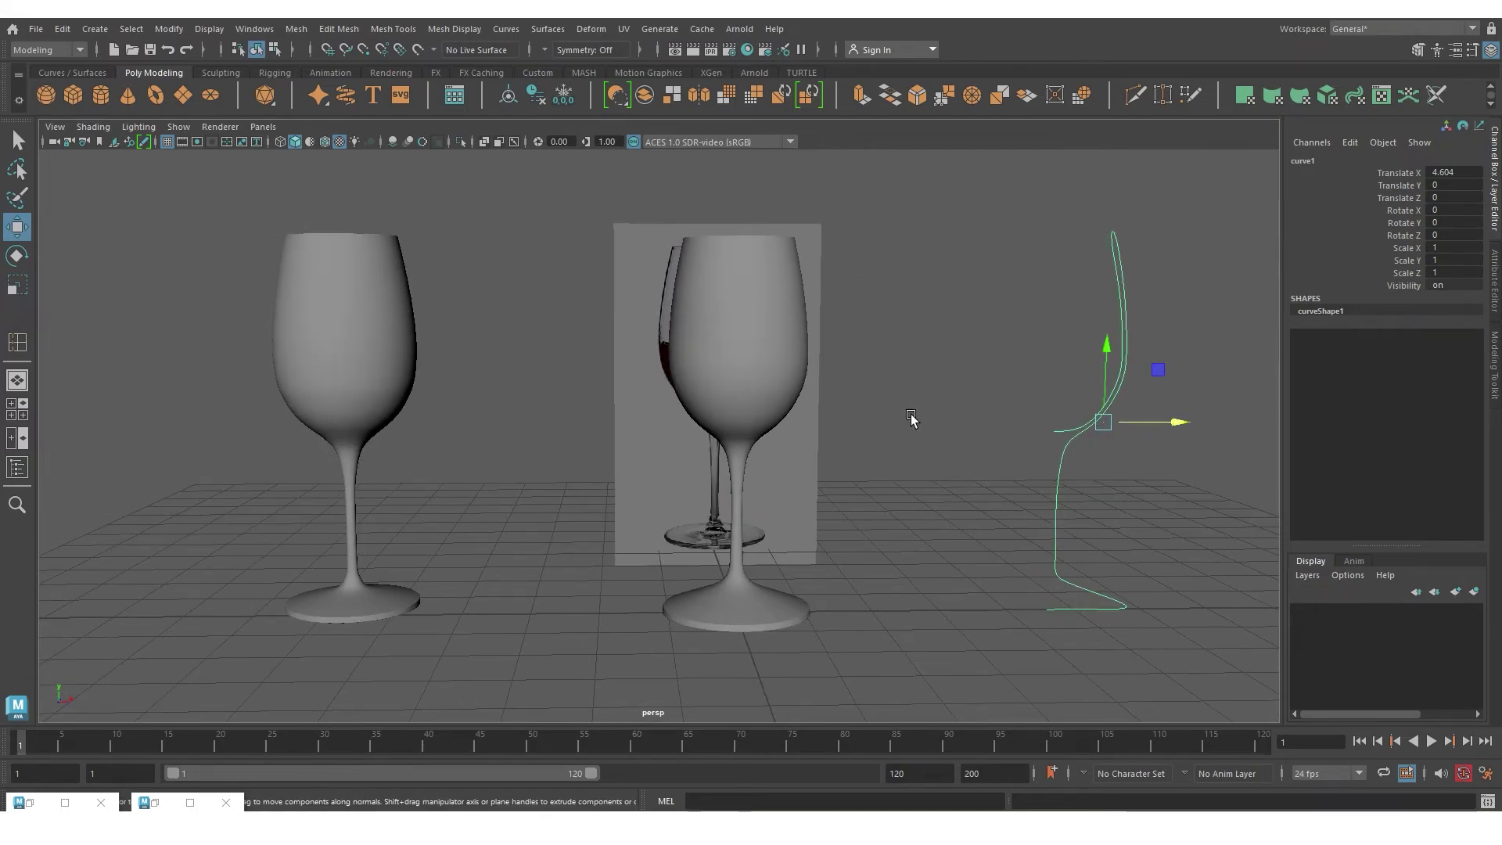
click(952, 422)
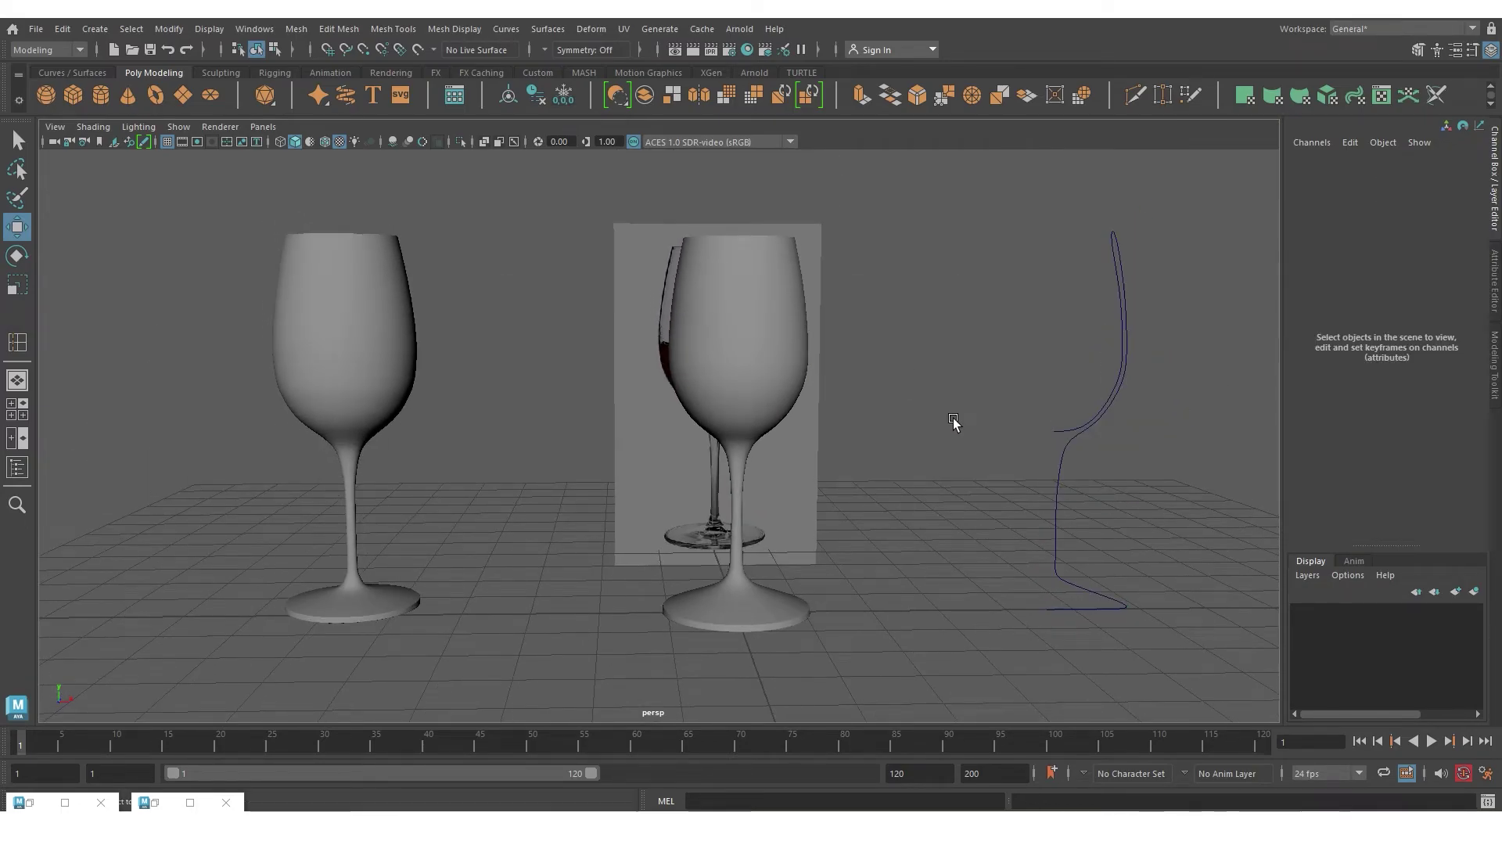
- Inspect the glass from above and from the side against the reference image
click(762, 337)
alt+drag(762, 336, 804, 461)
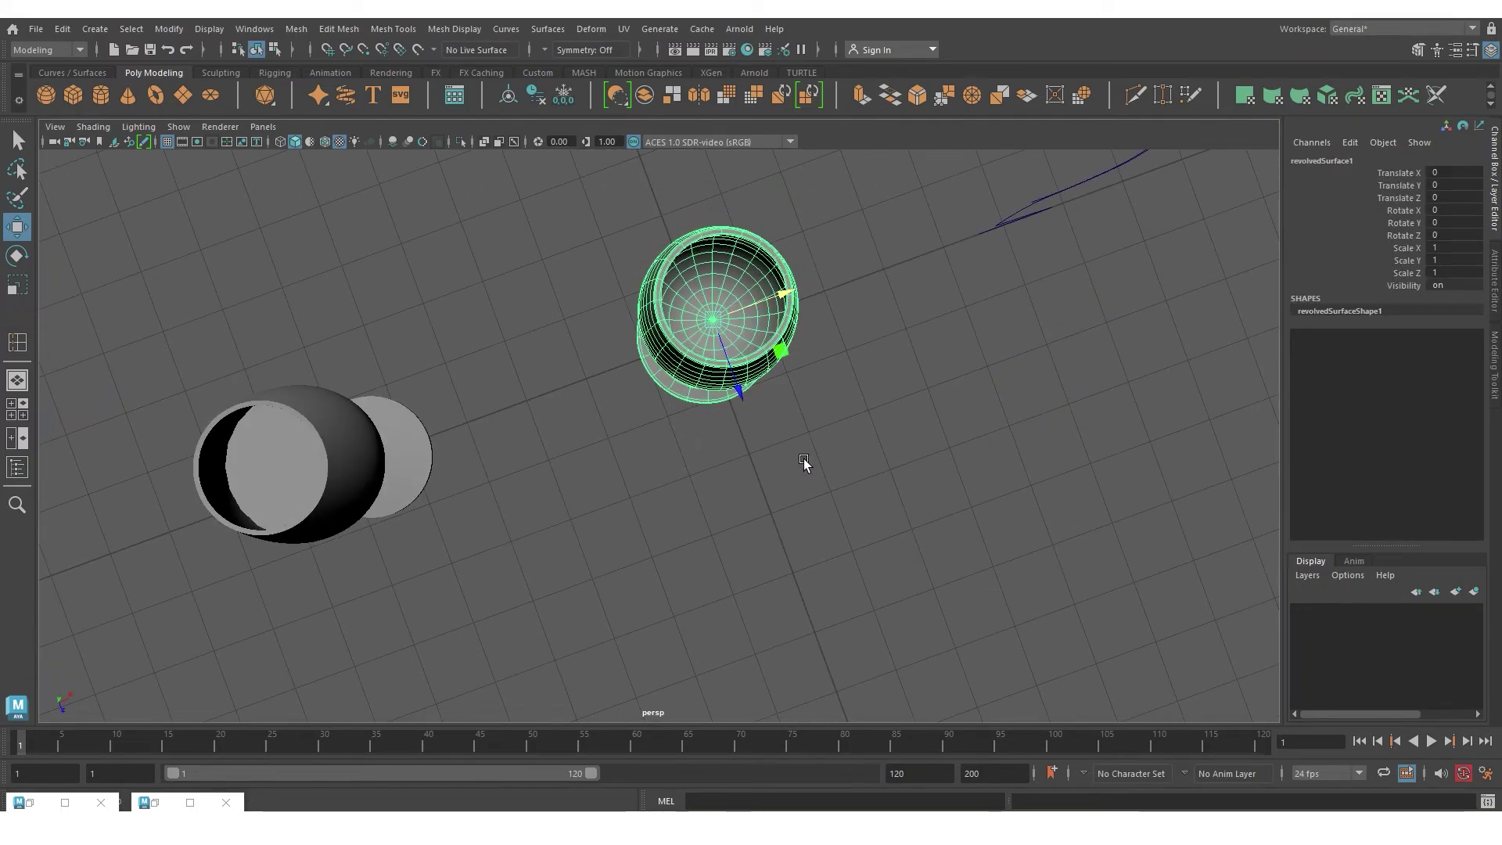
click(867, 384)
alt+drag(866, 383, 615, 304)
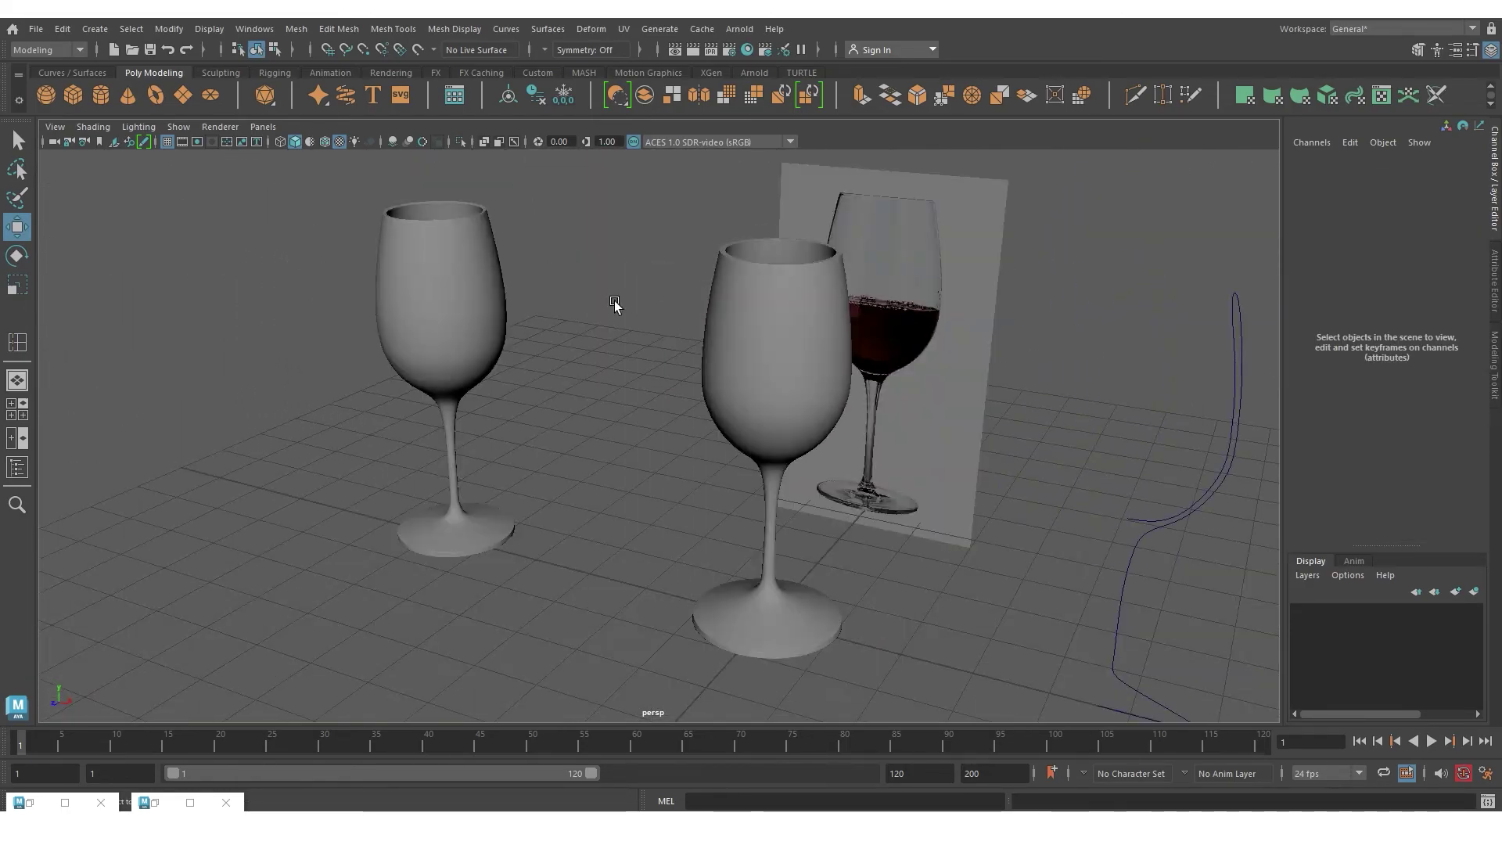